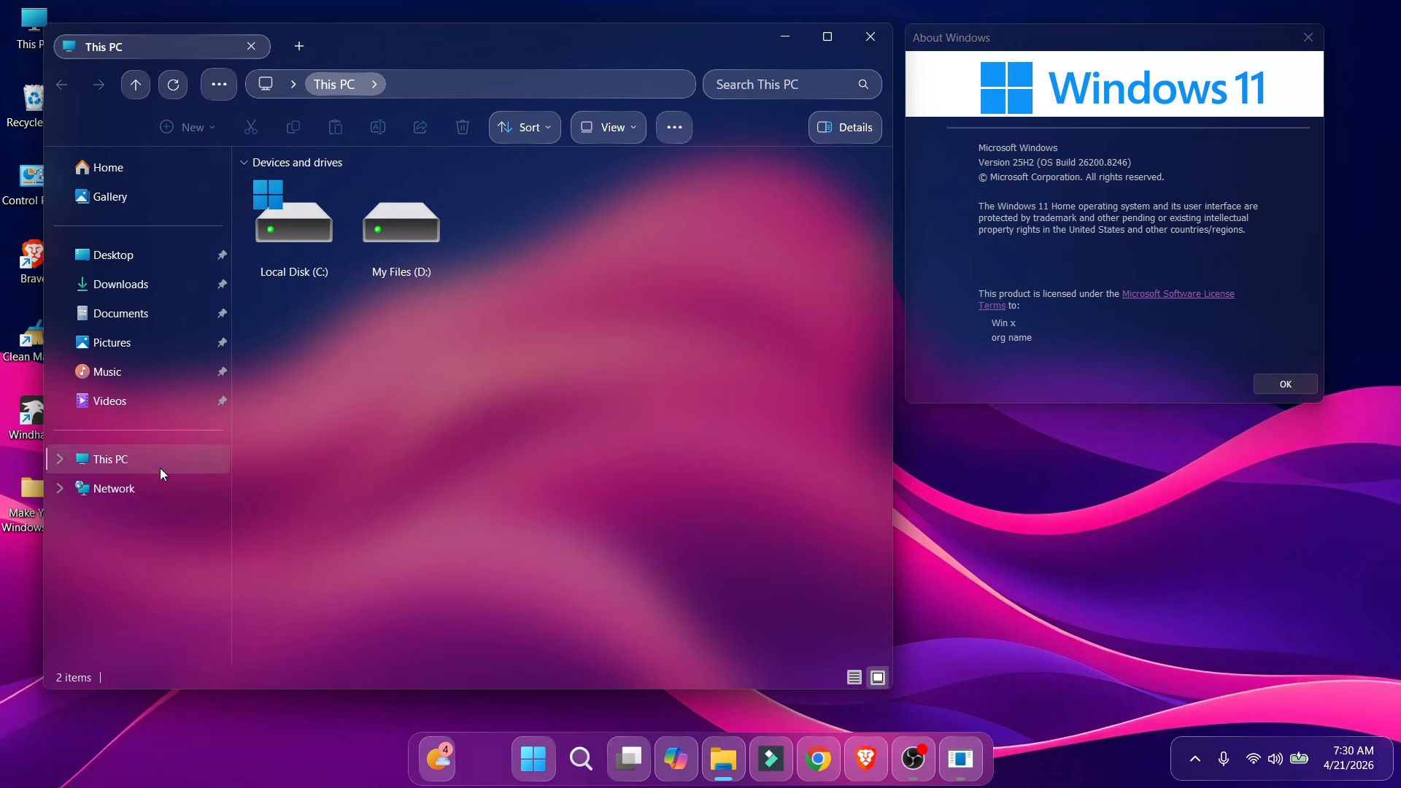
Preview the finished glass theme on the Start menu, the About Windows dialog and the File Explorer window.
click(514, 764)
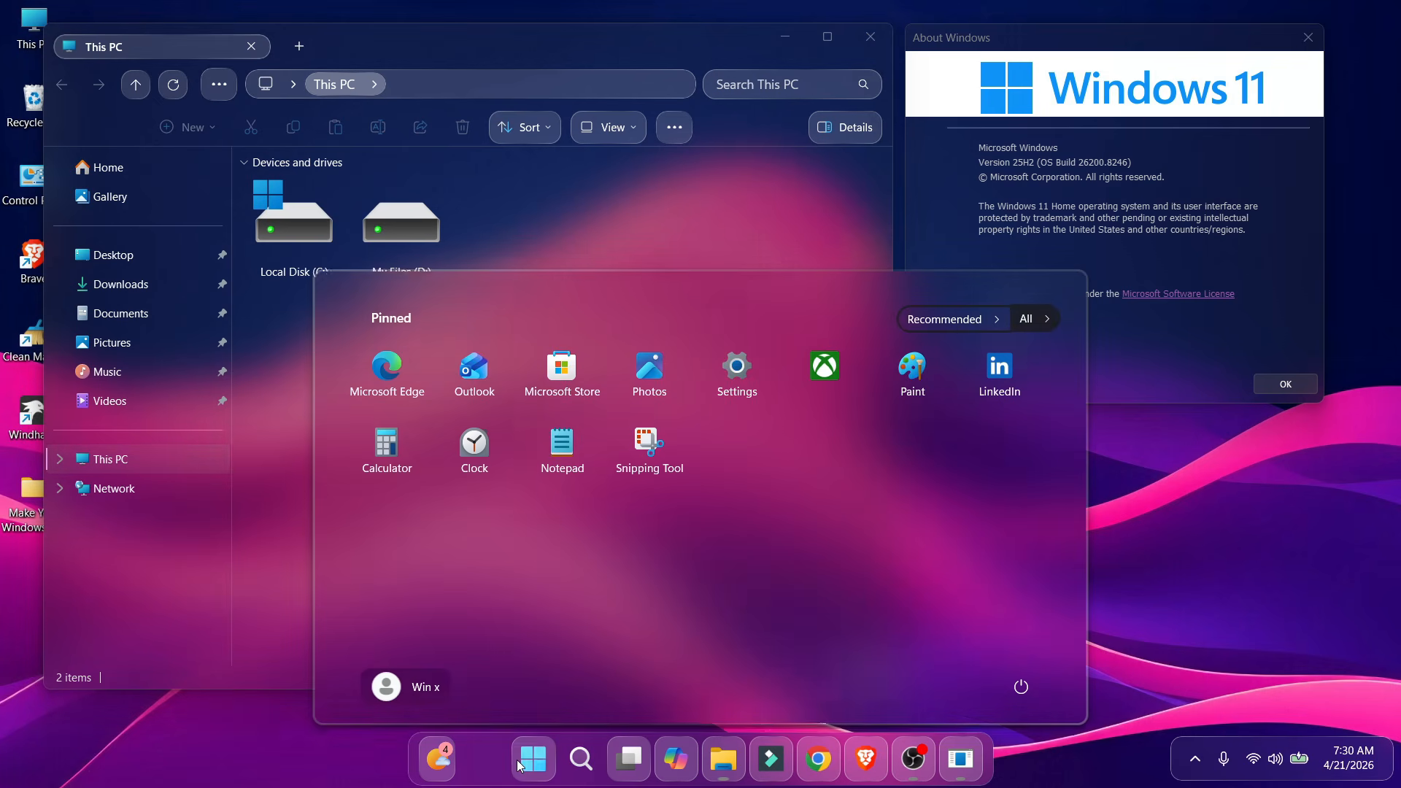
click(1075, 61)
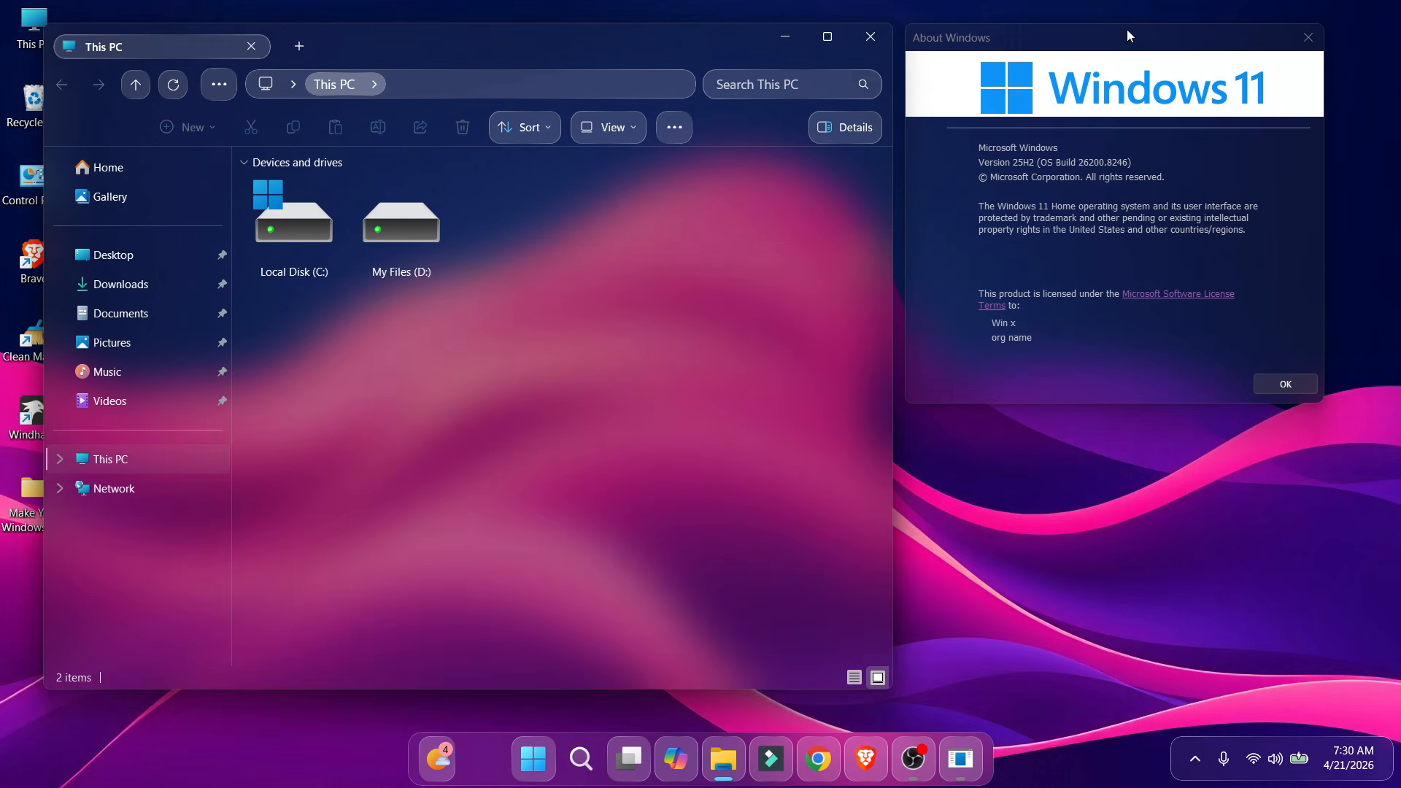
drag(1126, 35, 722, 133)
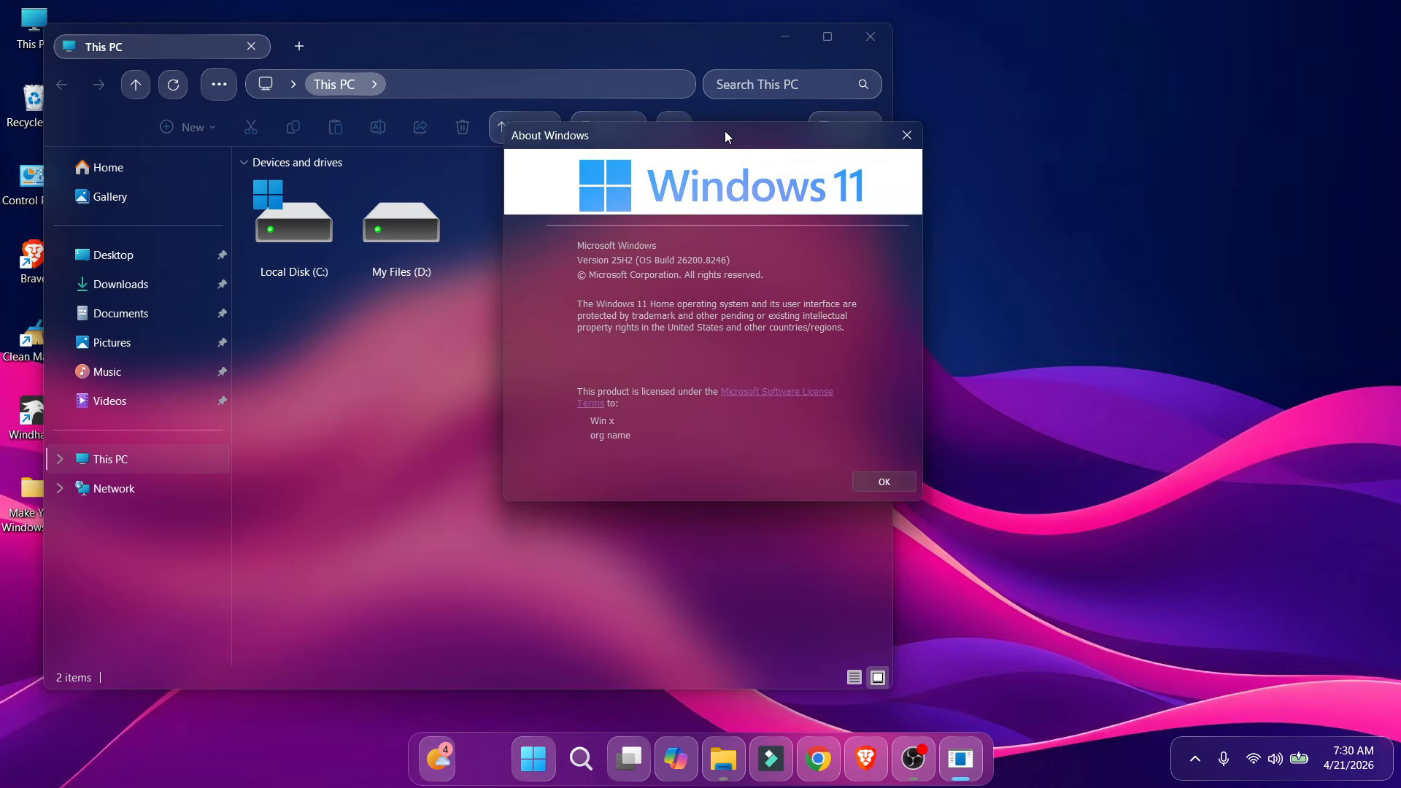
click(899, 140)
double_click(315, 271)
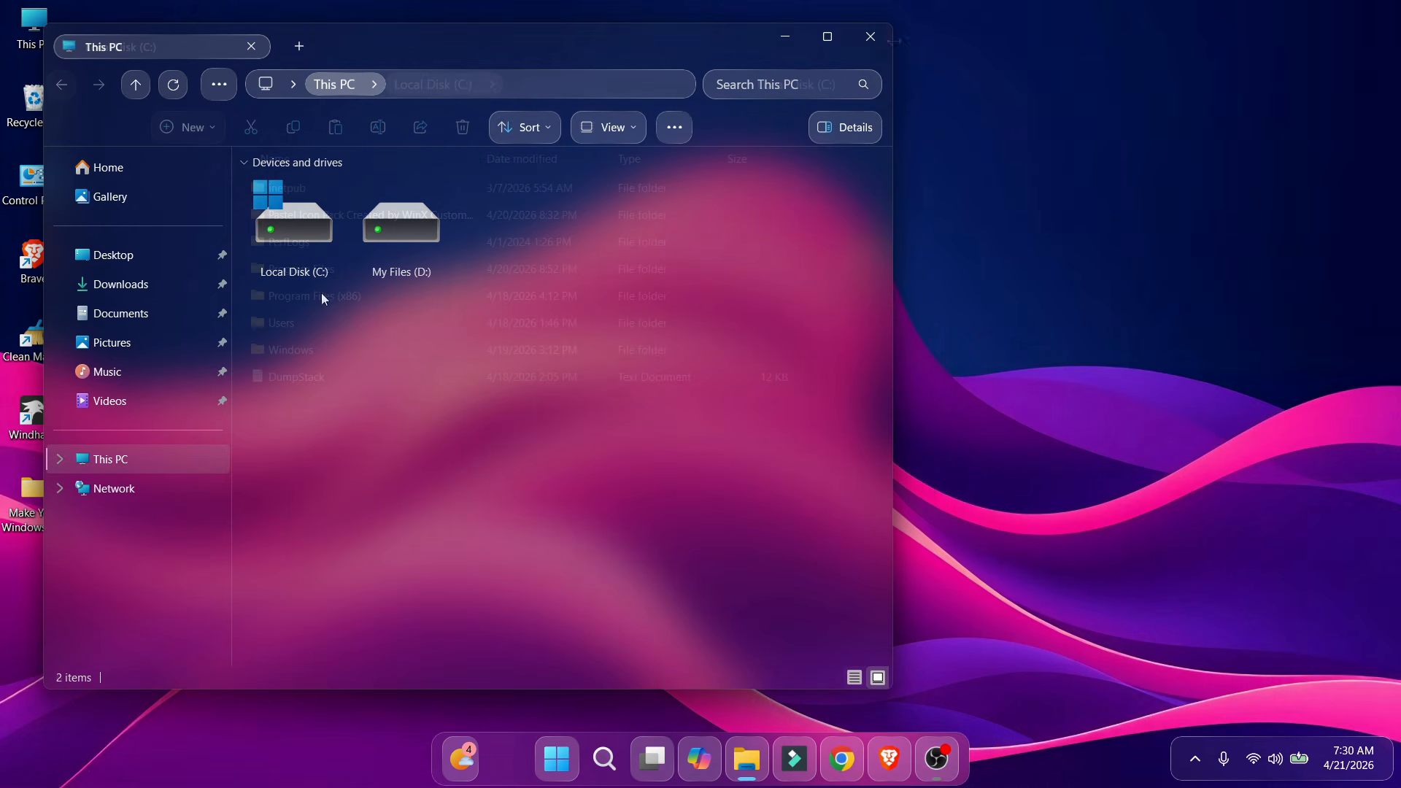
click(573, 753)
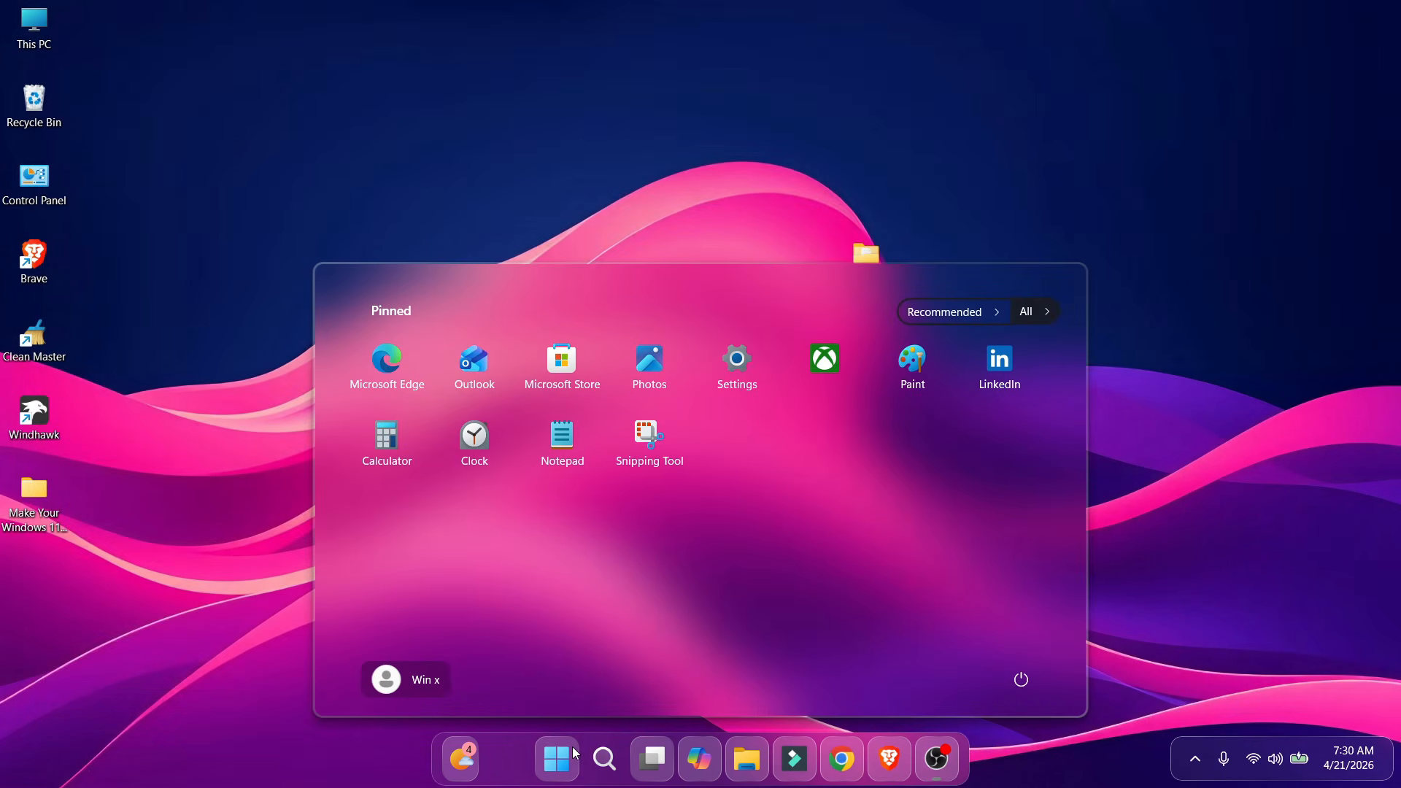
click(572, 746)
drag(315, 50, 560, 154)
drag(560, 154, 804, 147)
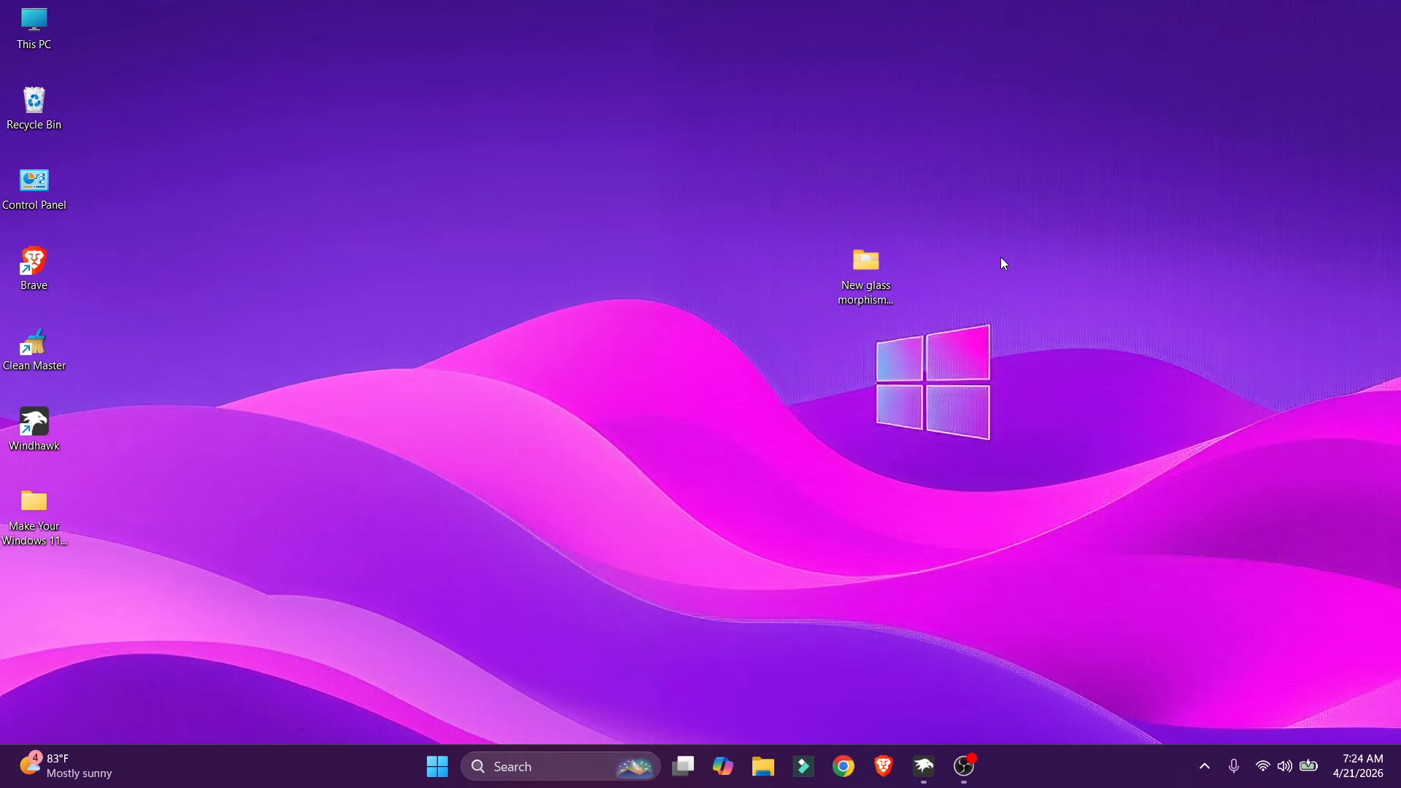
Open the New glass morphism theme's Wallpapers folder and set 10_moreDetail_x2_3840x2160 as the desktop background.
double_click(875, 273)
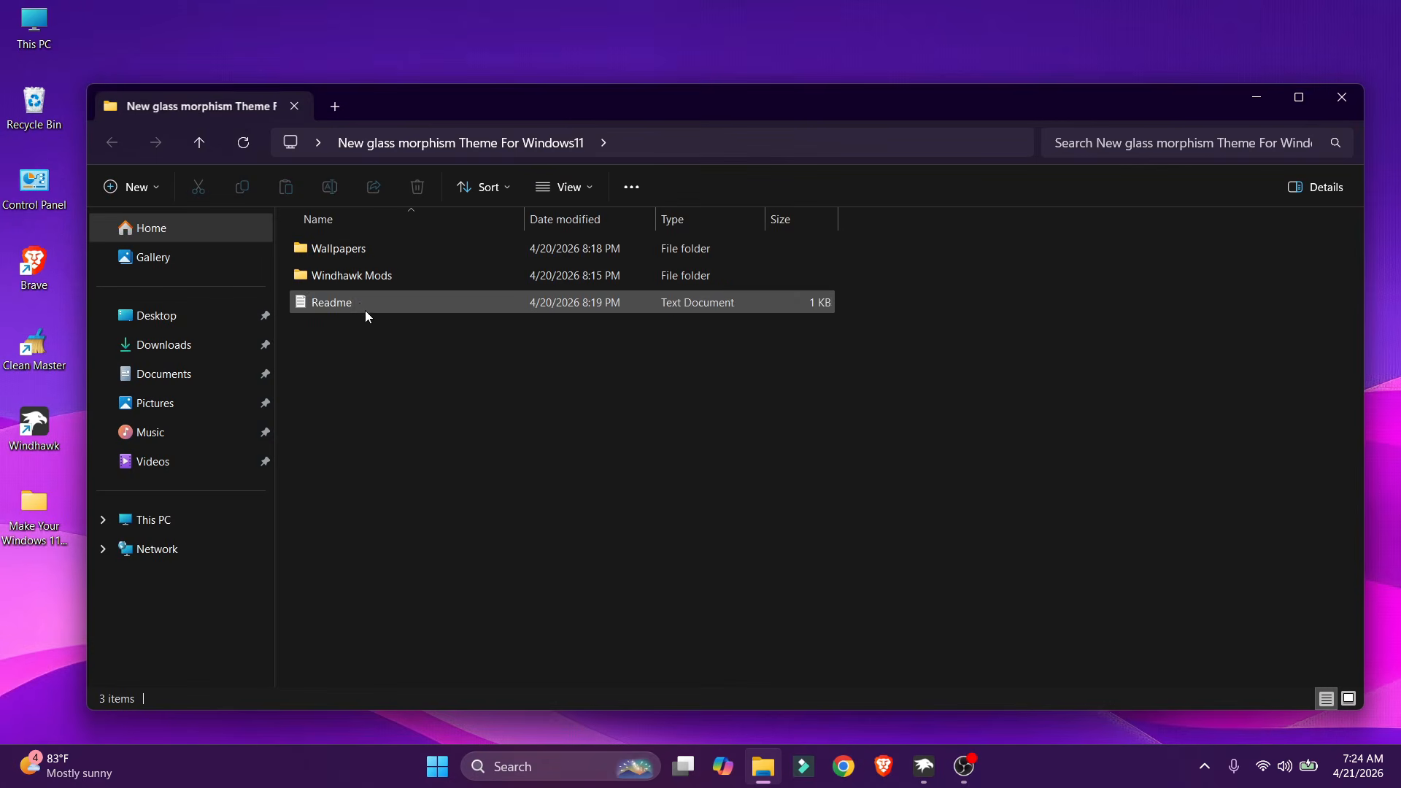
double_click(348, 258)
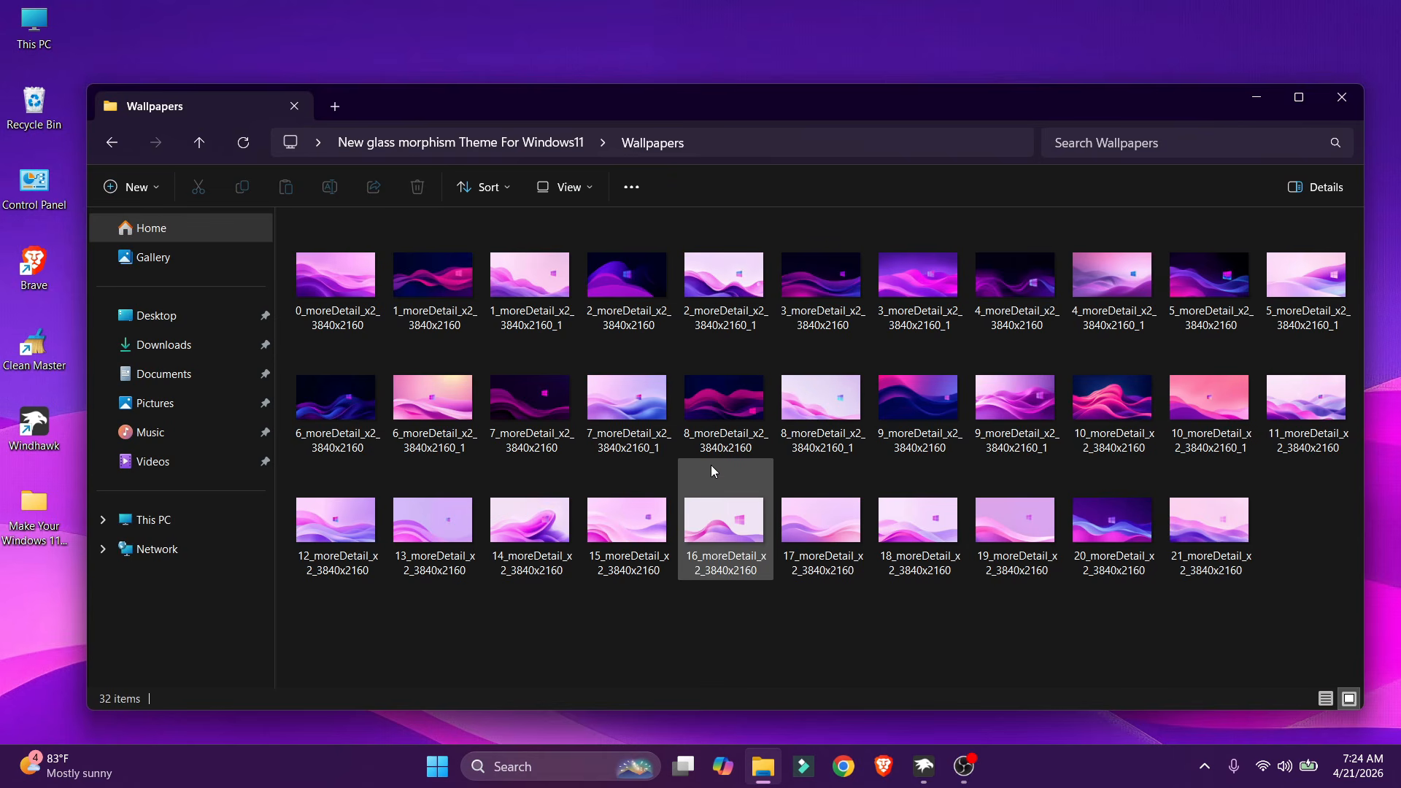
click(1127, 410)
right_click(1127, 409)
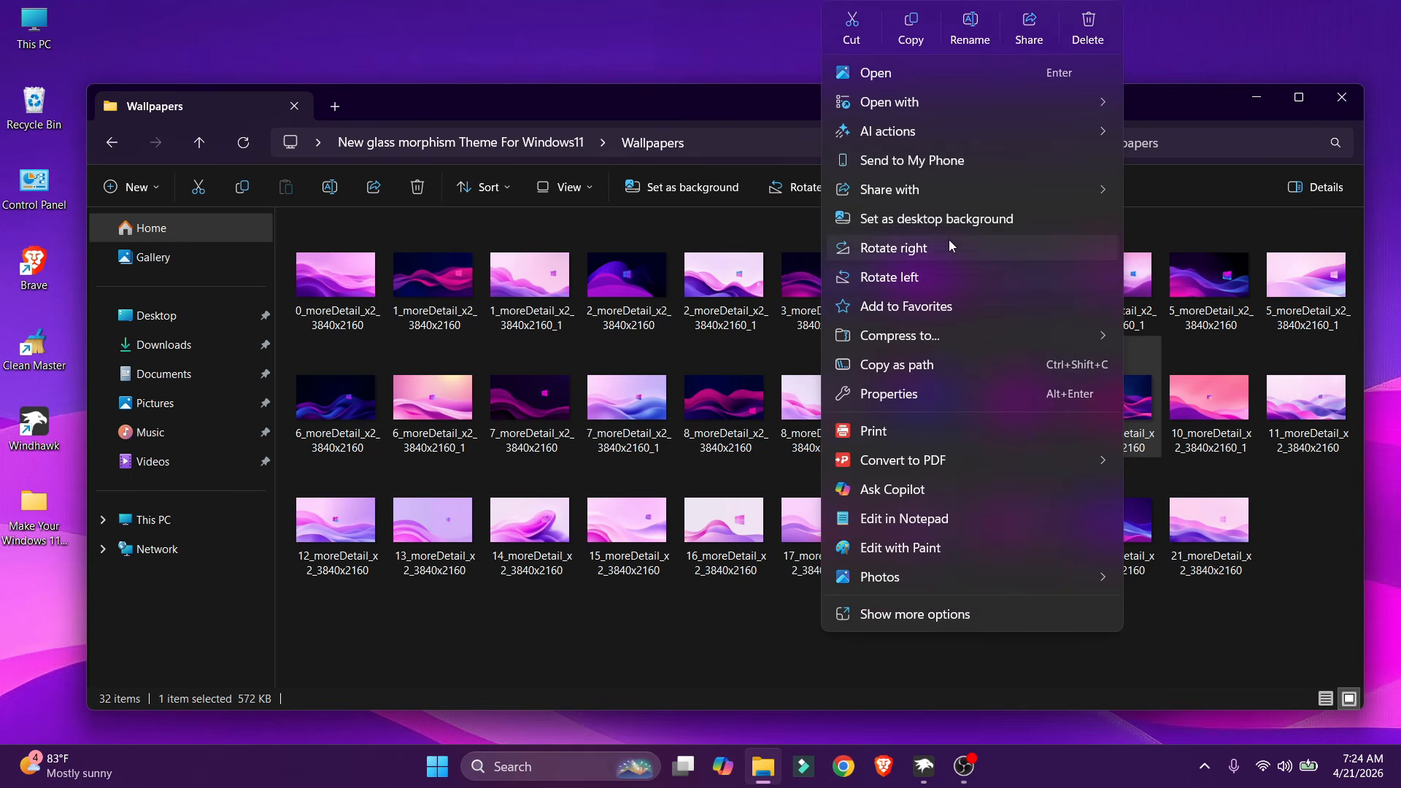
click(961, 222)
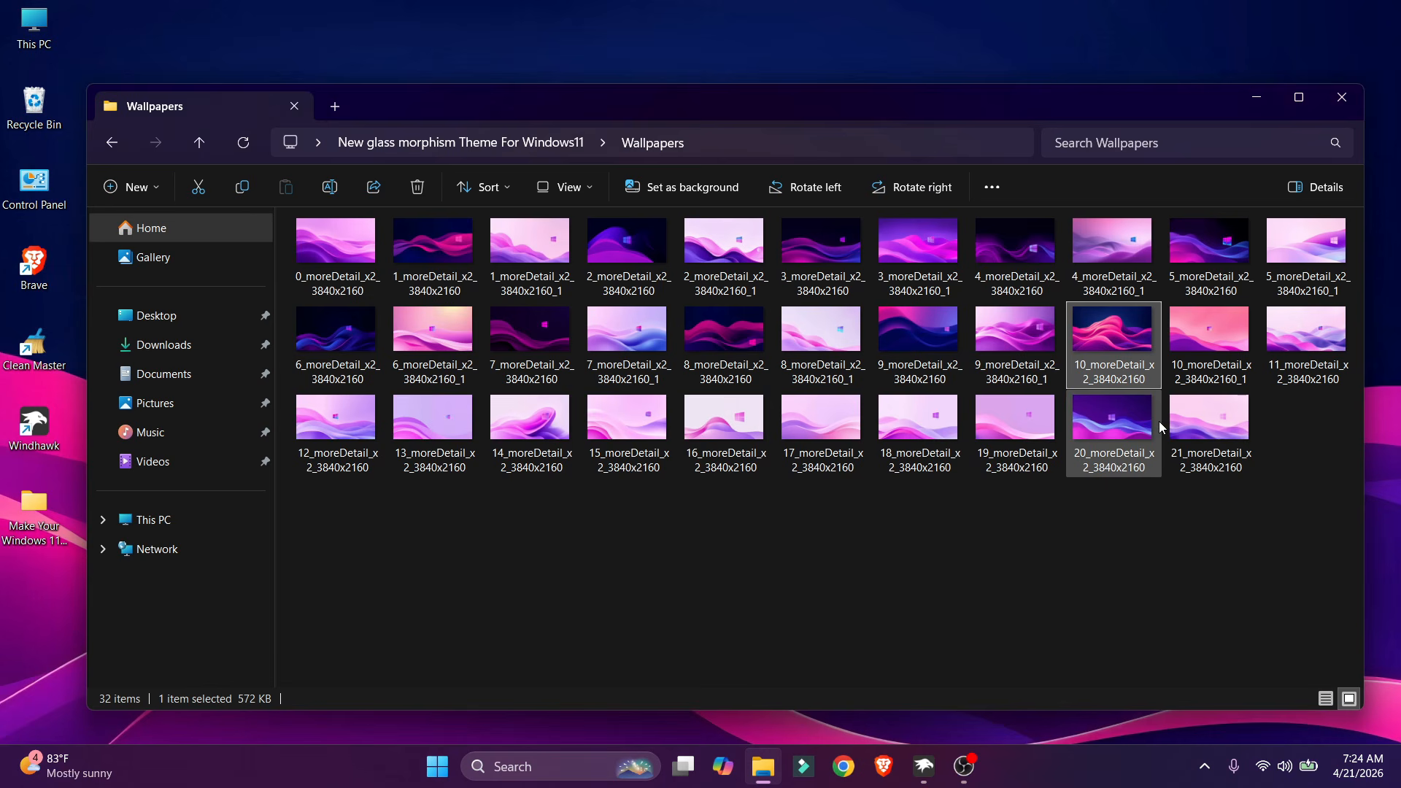
click(452, 369)
right_click(453, 370)
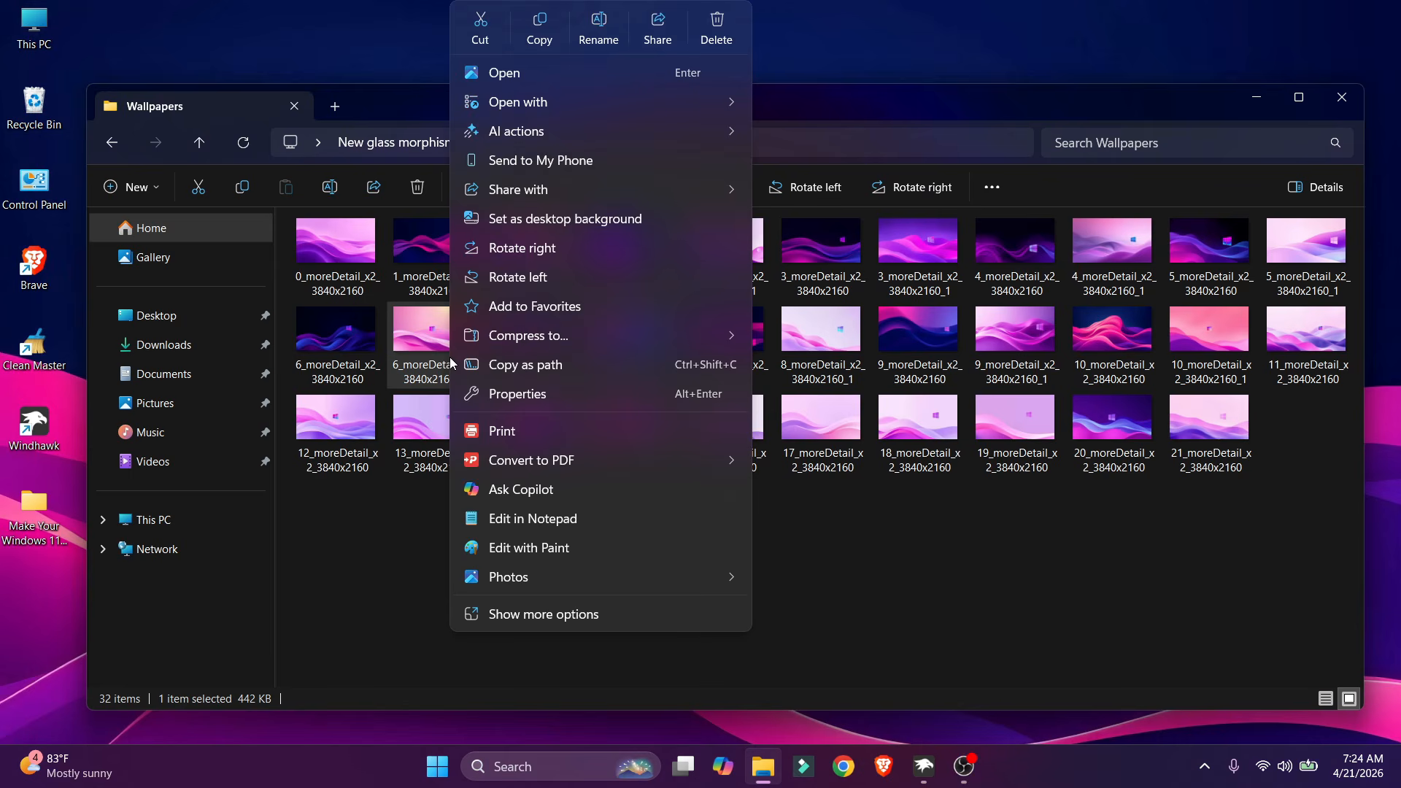
click(1130, 546)
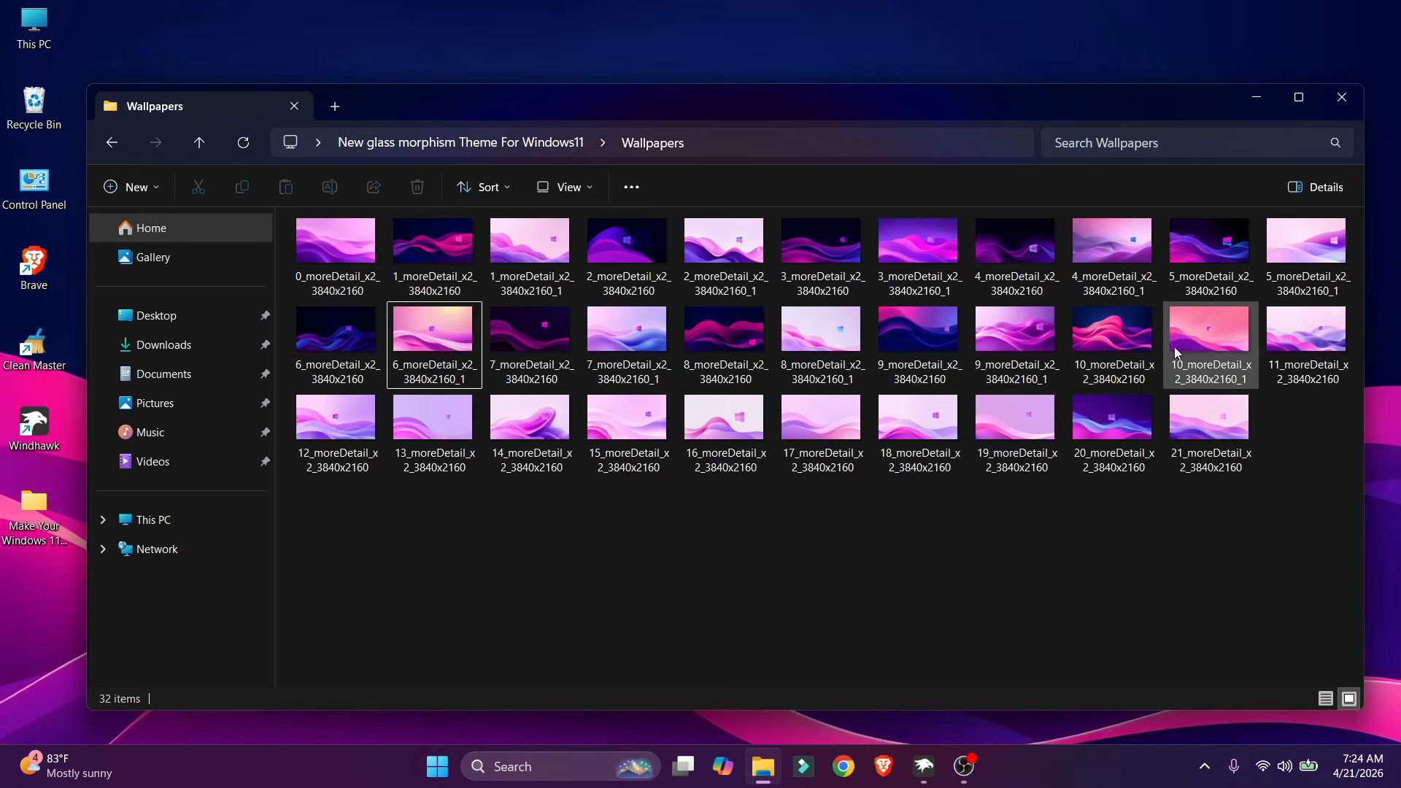
Set the wallpaper 10_moreDetail_x2_3840x2160_1 as the desktop background.
click(1213, 337)
right_click(1213, 339)
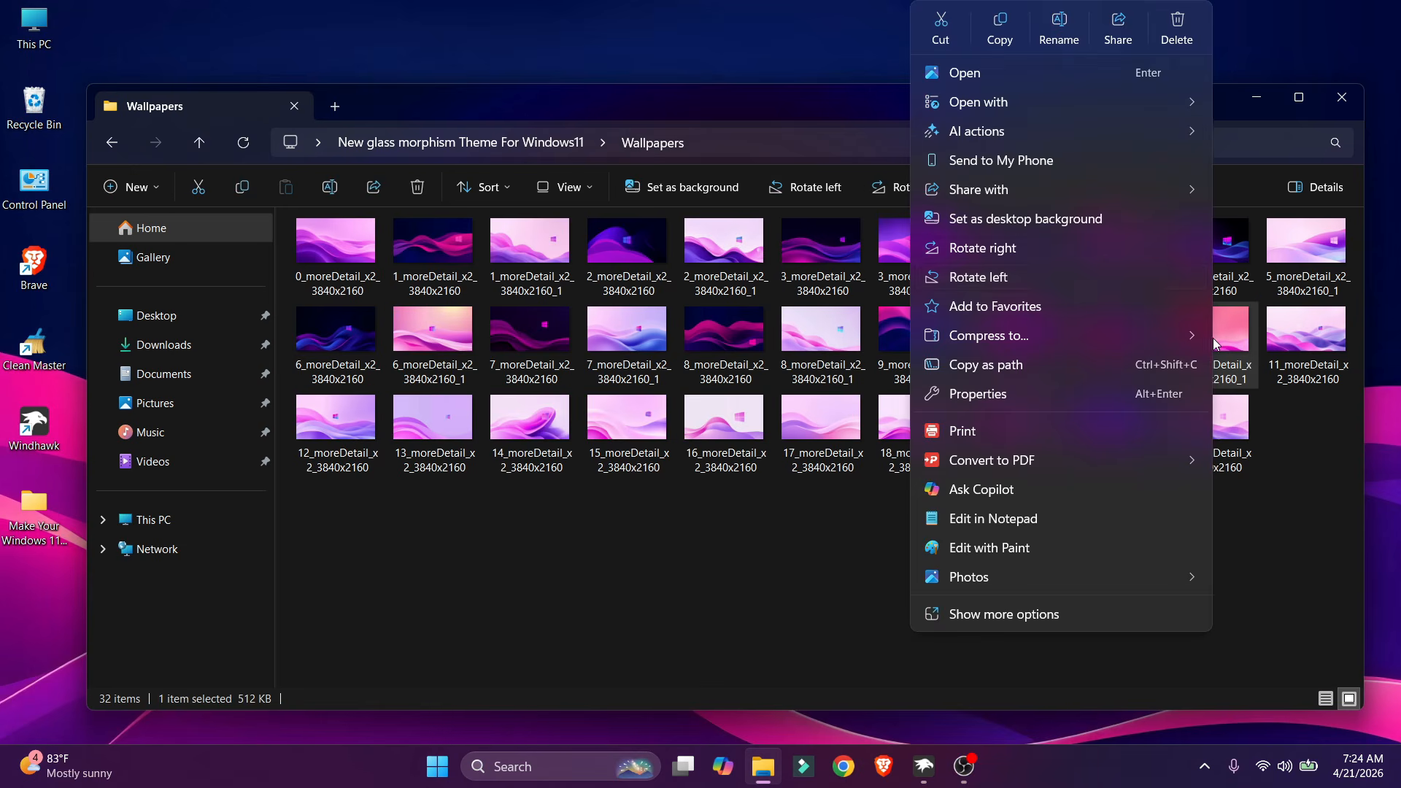
click(1084, 227)
click(1006, 510)
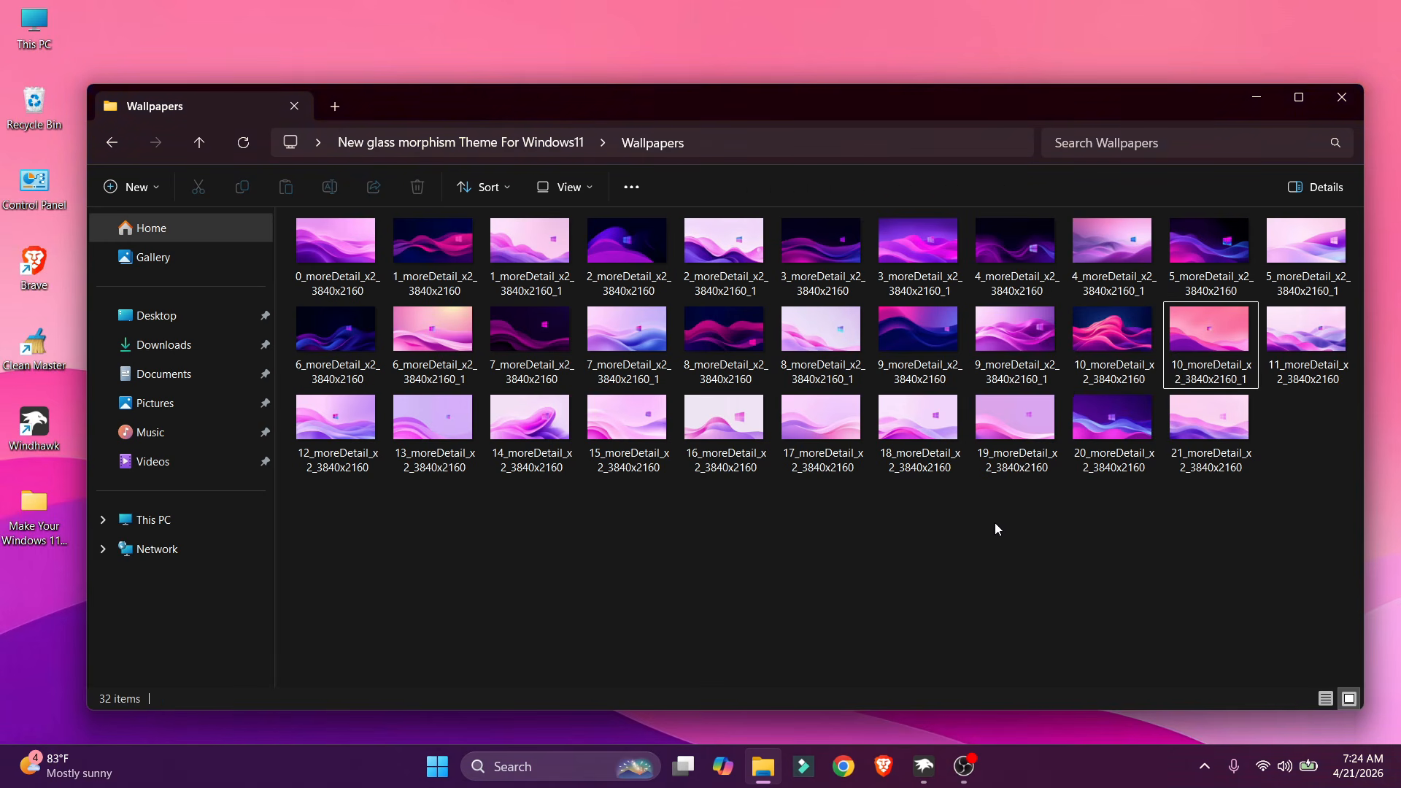
Switch to Windhawk and open its catalogue of available mods.
click(923, 767)
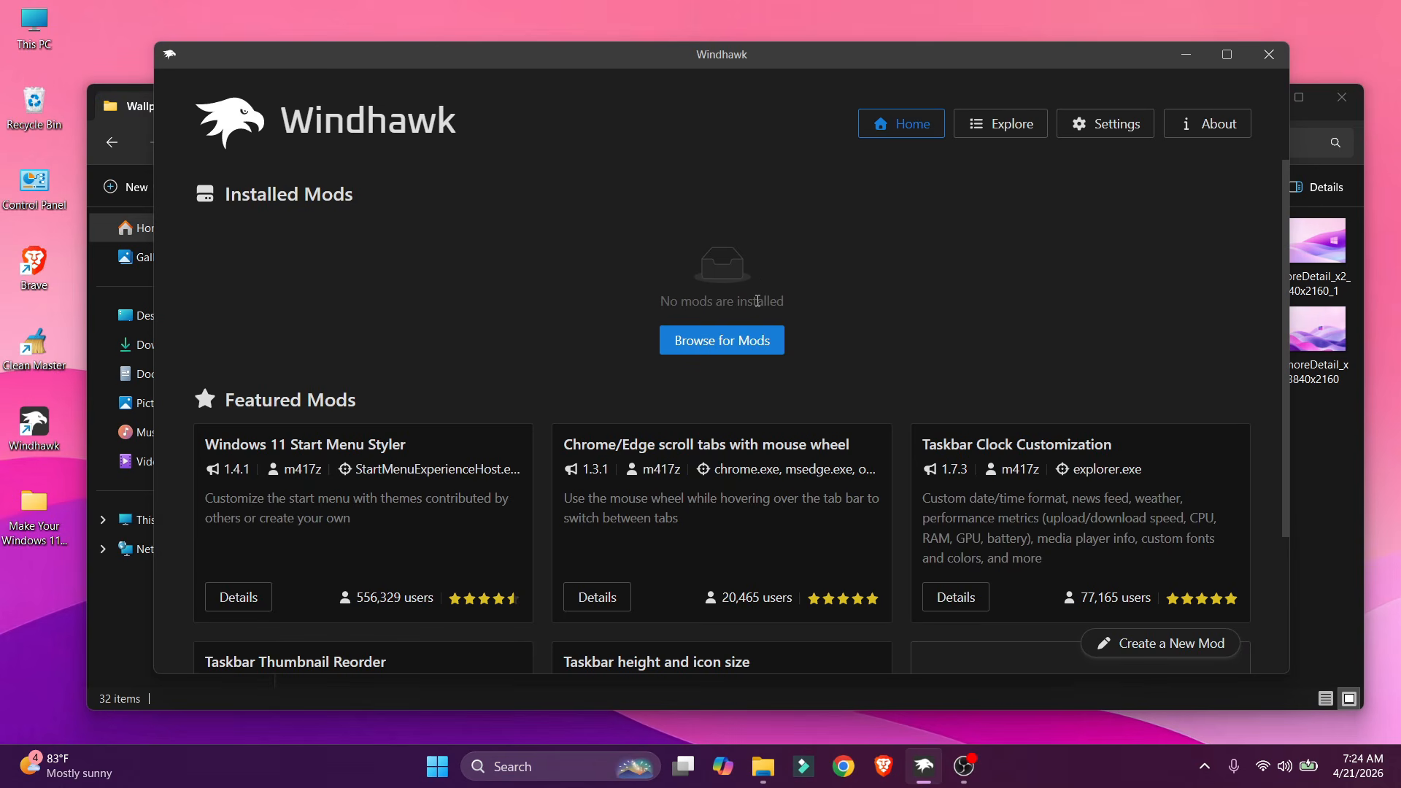
drag(702, 60, 664, 48)
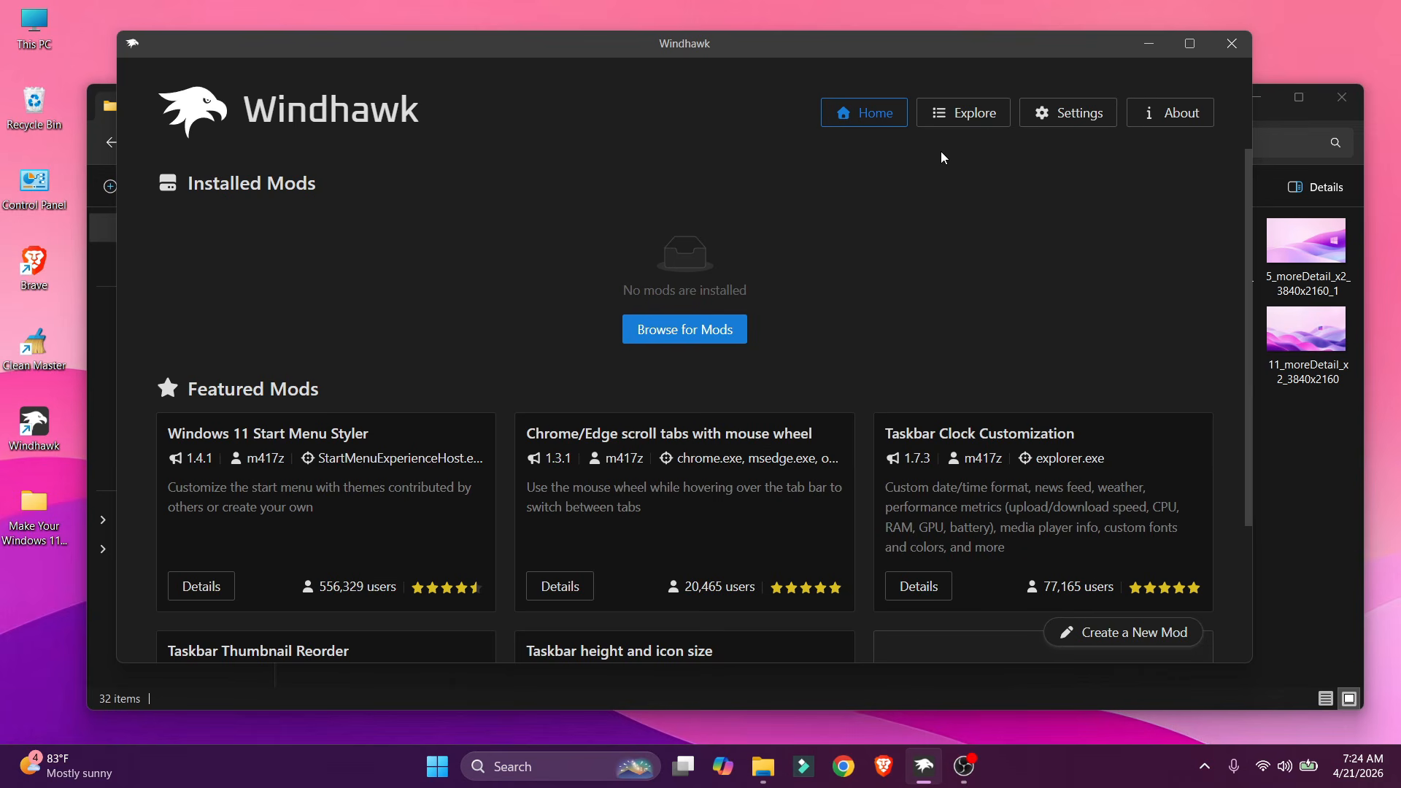
drag(765, 46, 800, 57)
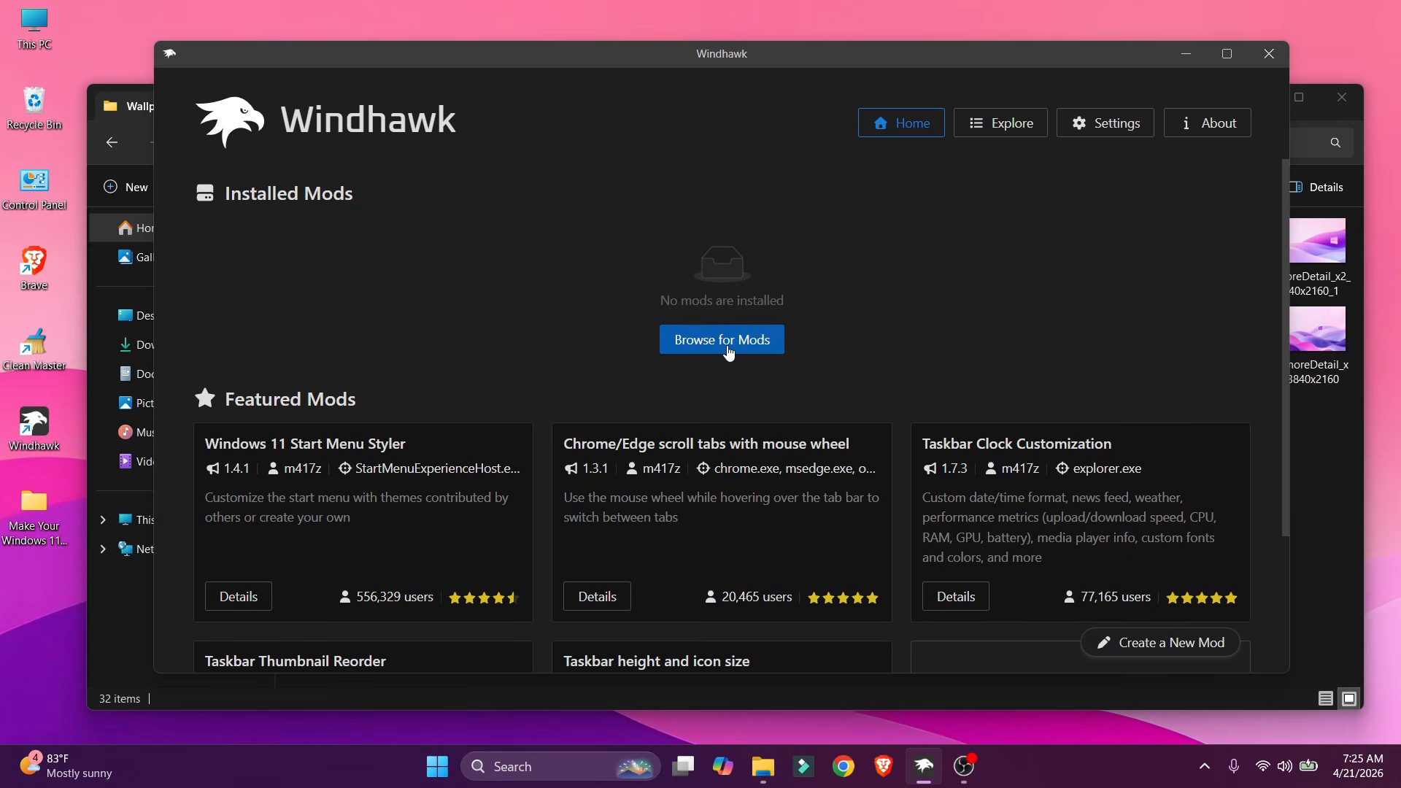
click(722, 340)
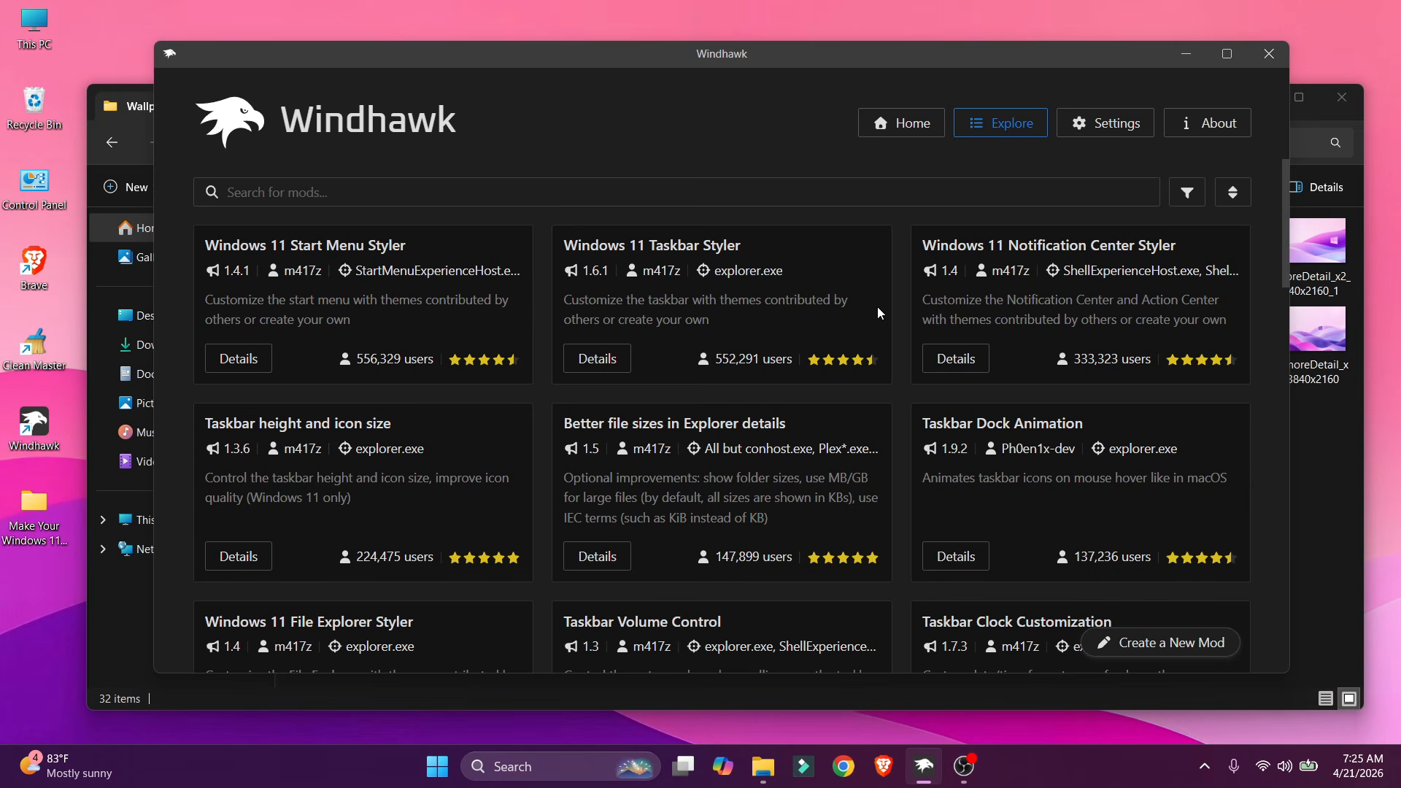
Install the Windows 11 File Explorer Styler mod from the catalogue.
scroll(877, 306, down, 3)
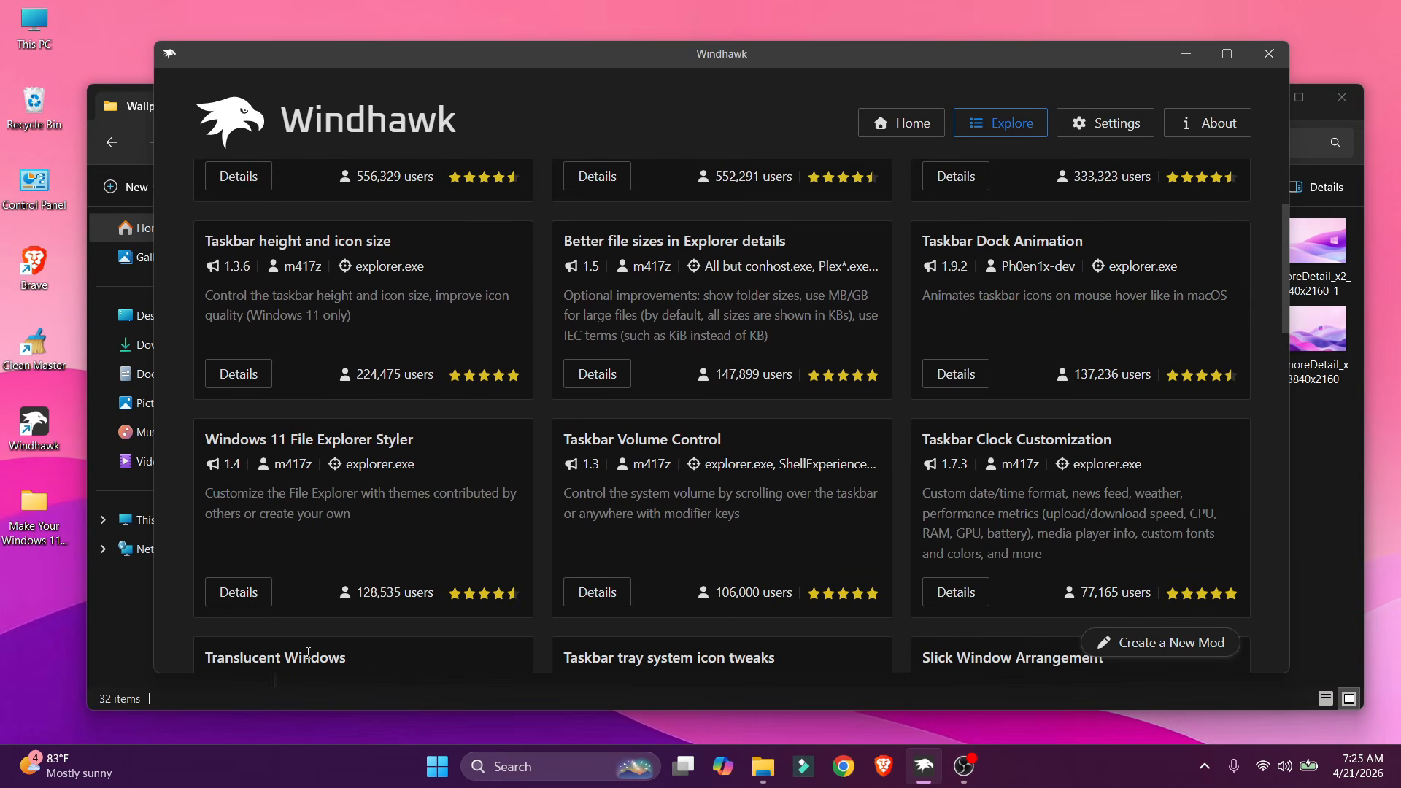
click(258, 602)
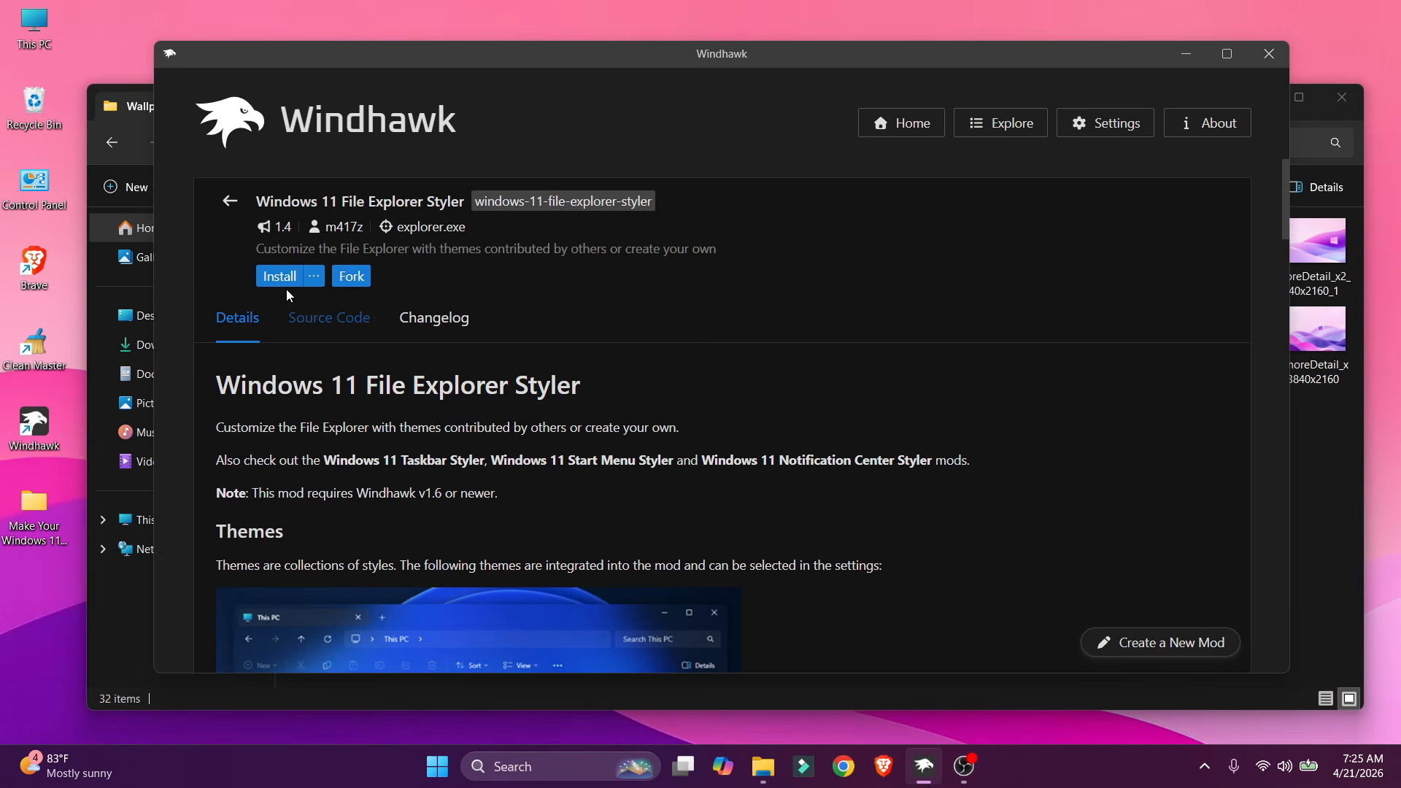
click(280, 276)
click(887, 527)
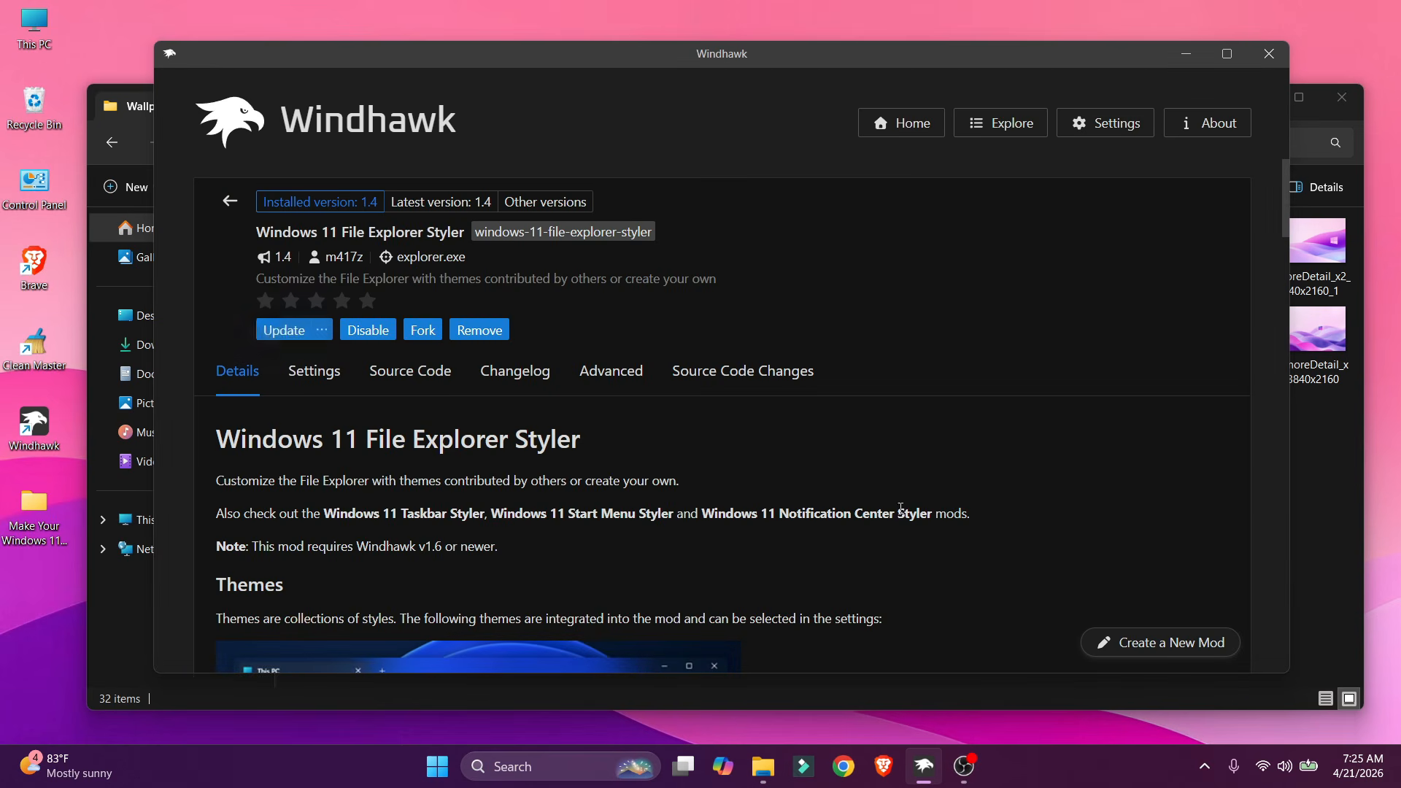
Switch to File Explorer and open the Explorer Style text file from the theme's Windhawk Mods folder.
click(1328, 150)
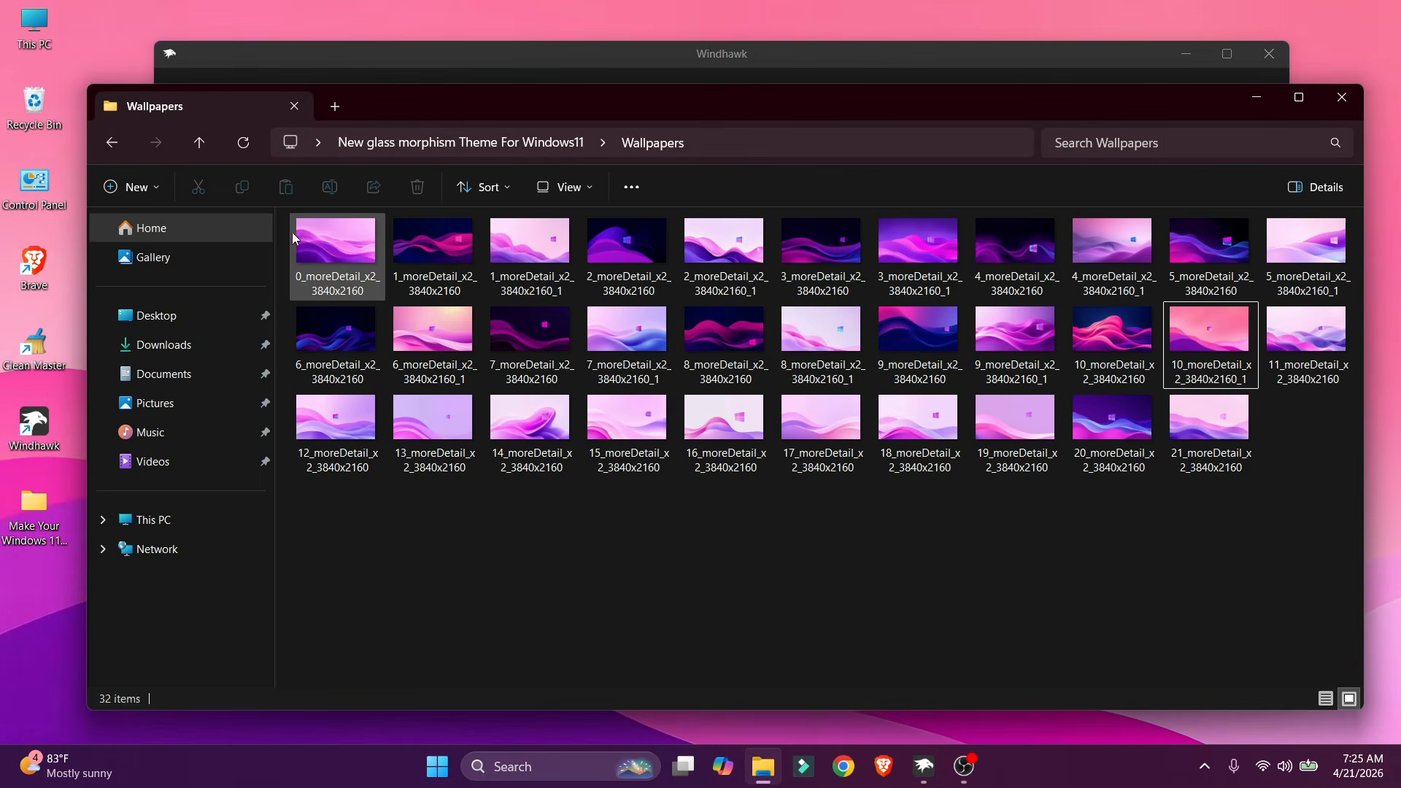
click(199, 143)
click(445, 411)
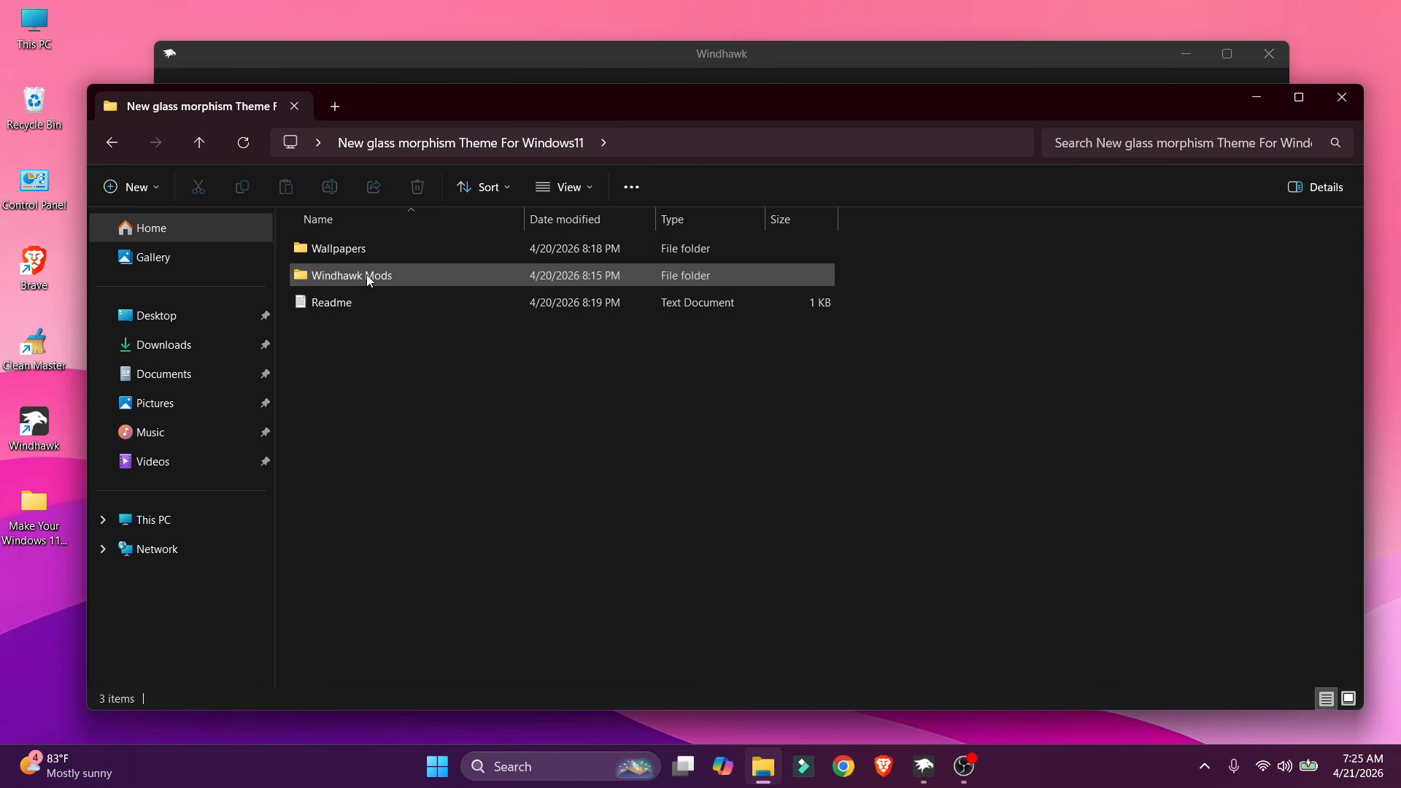
double_click(366, 275)
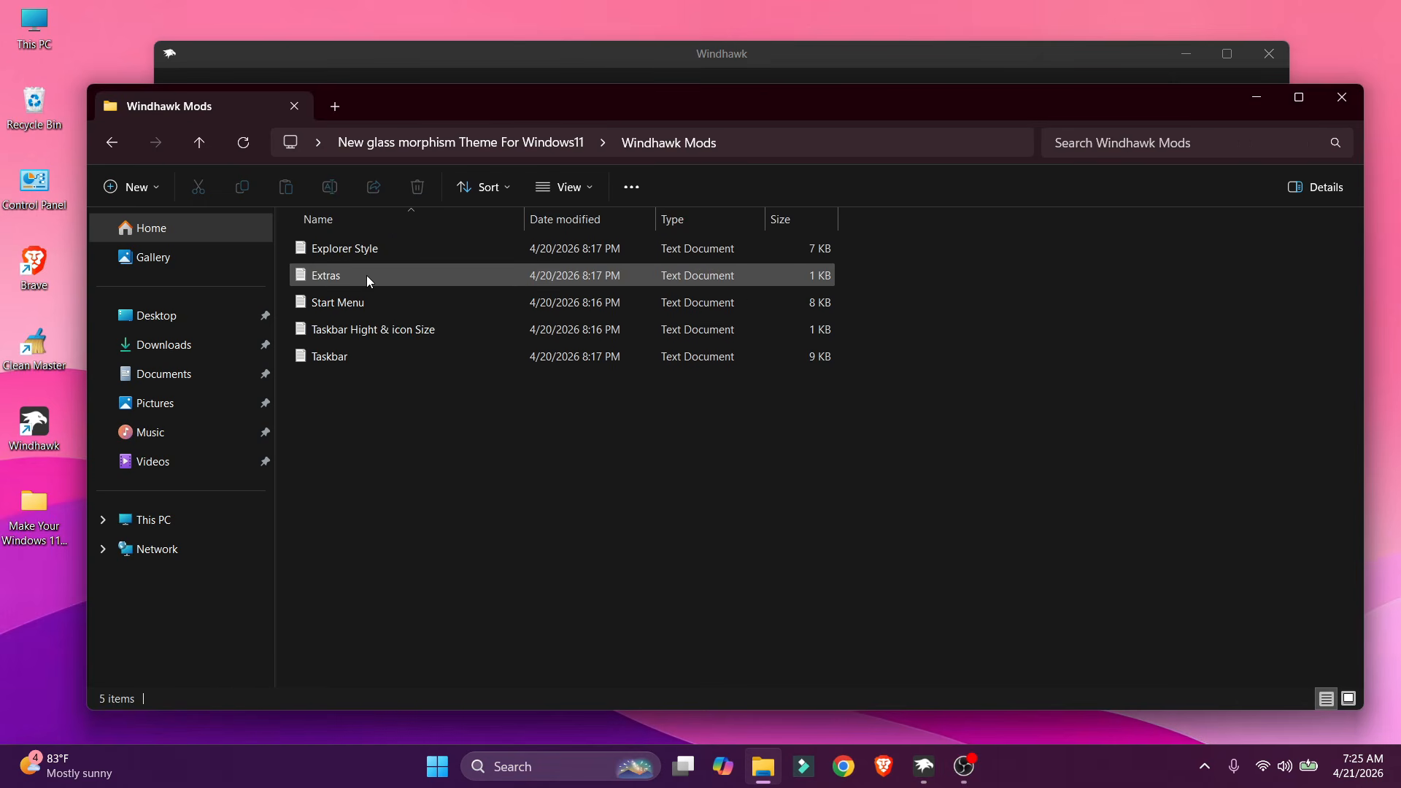
click(358, 248)
double_click(358, 248)
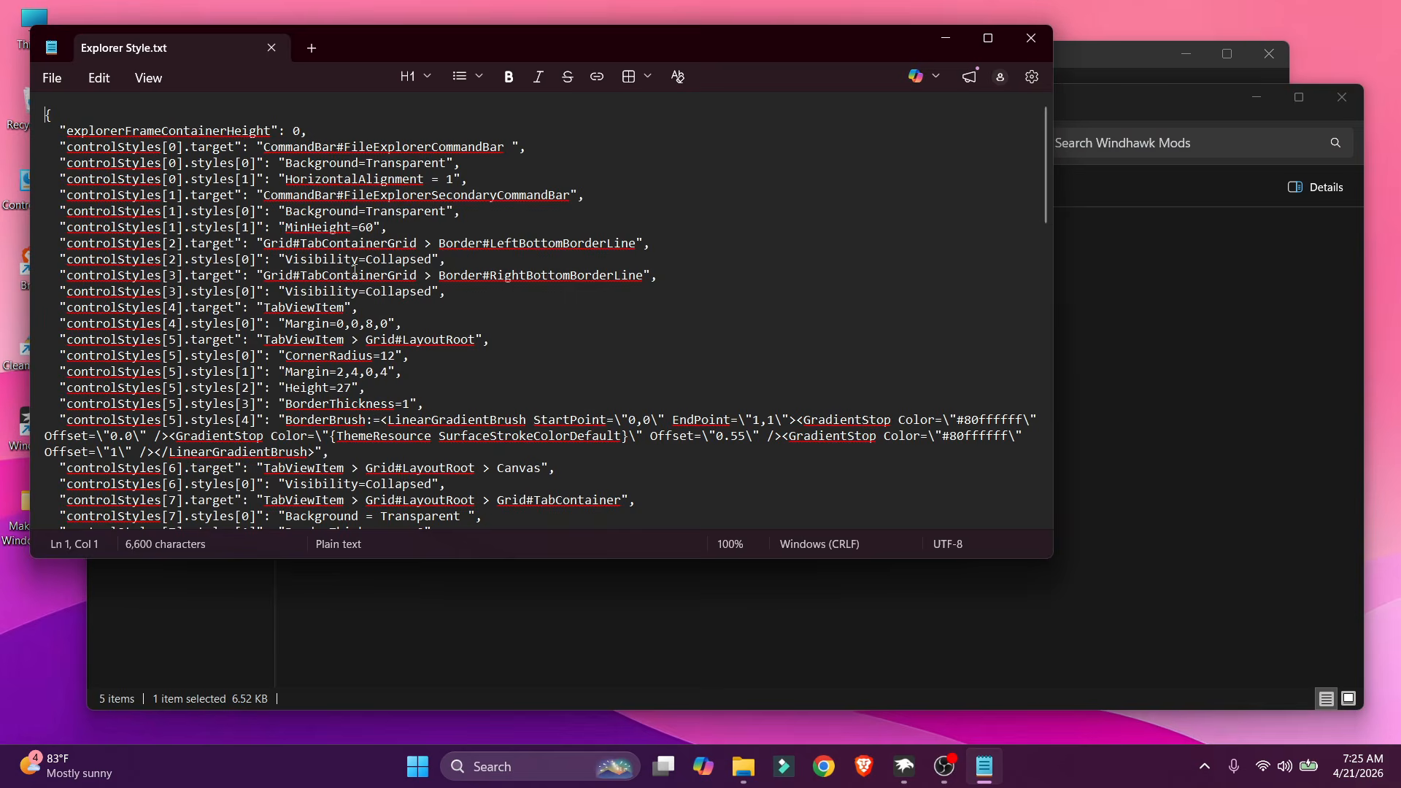
Copy the entire contents of Explorer Style.txt and return to the Windhawk Mods folder.
key(ctrl+a)
right_click(325, 205)
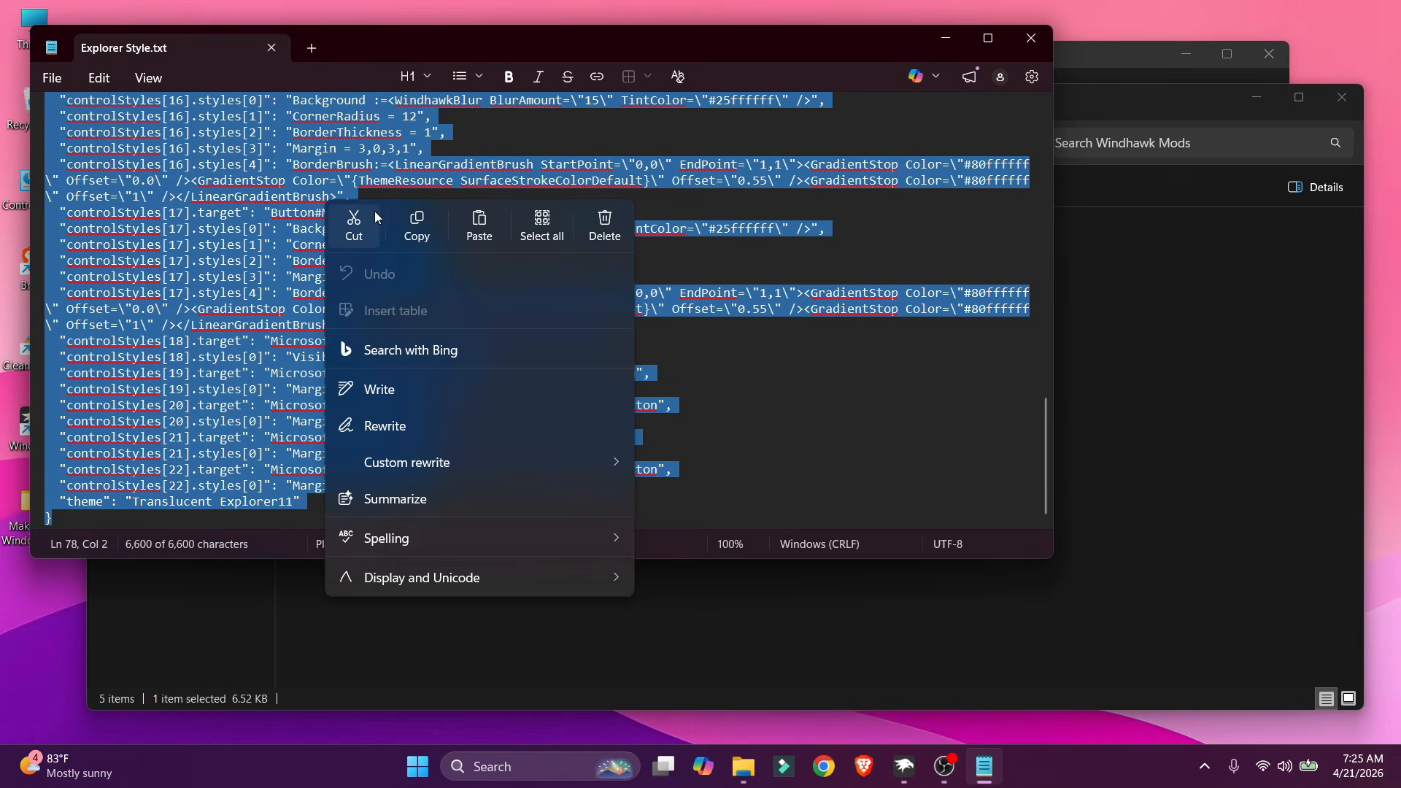
click(405, 221)
click(1144, 525)
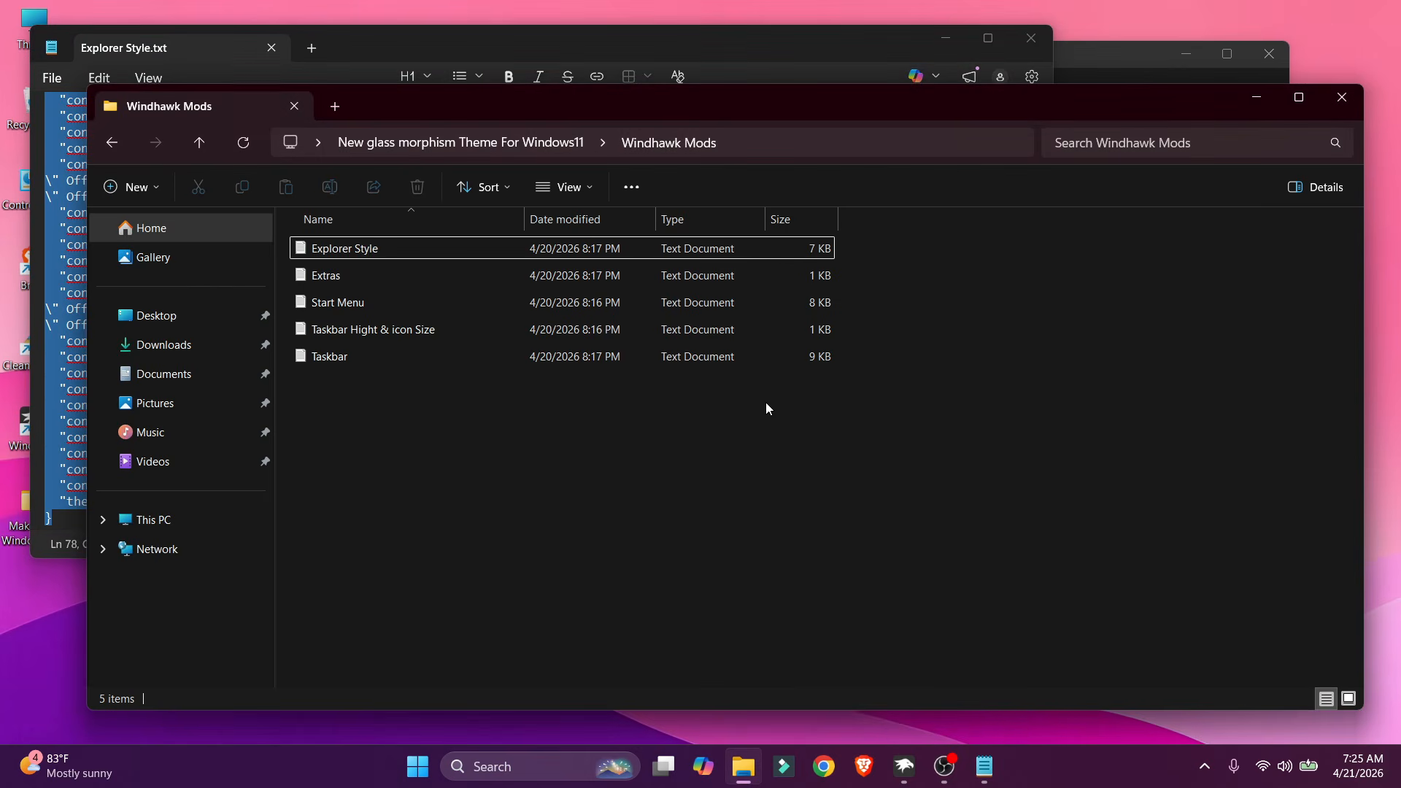
In Windhawk, replace the File Explorer Styler's advanced mod settings with the copied Explorer Style code and save them.
click(904, 766)
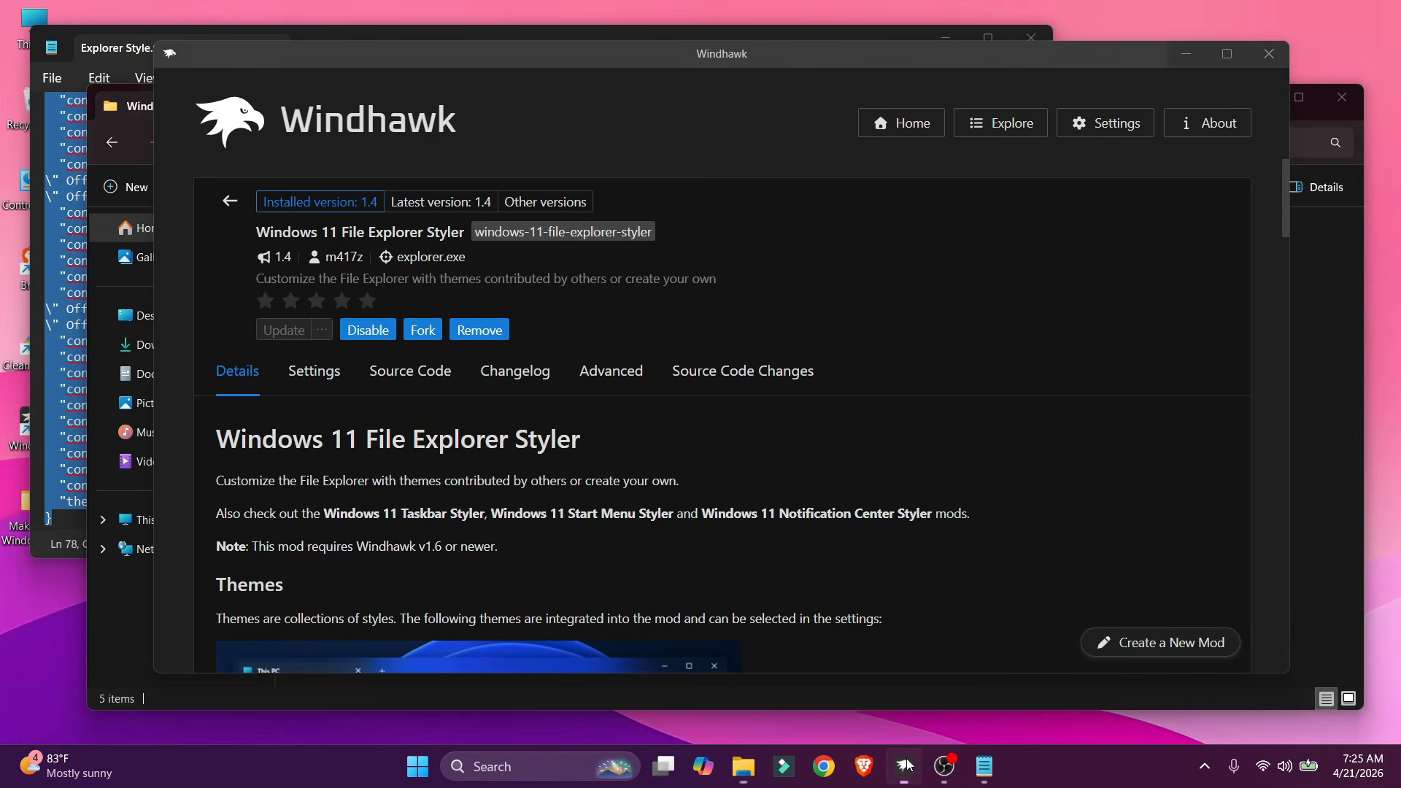
click(613, 372)
scroll(445, 452, down, 3)
click(436, 413)
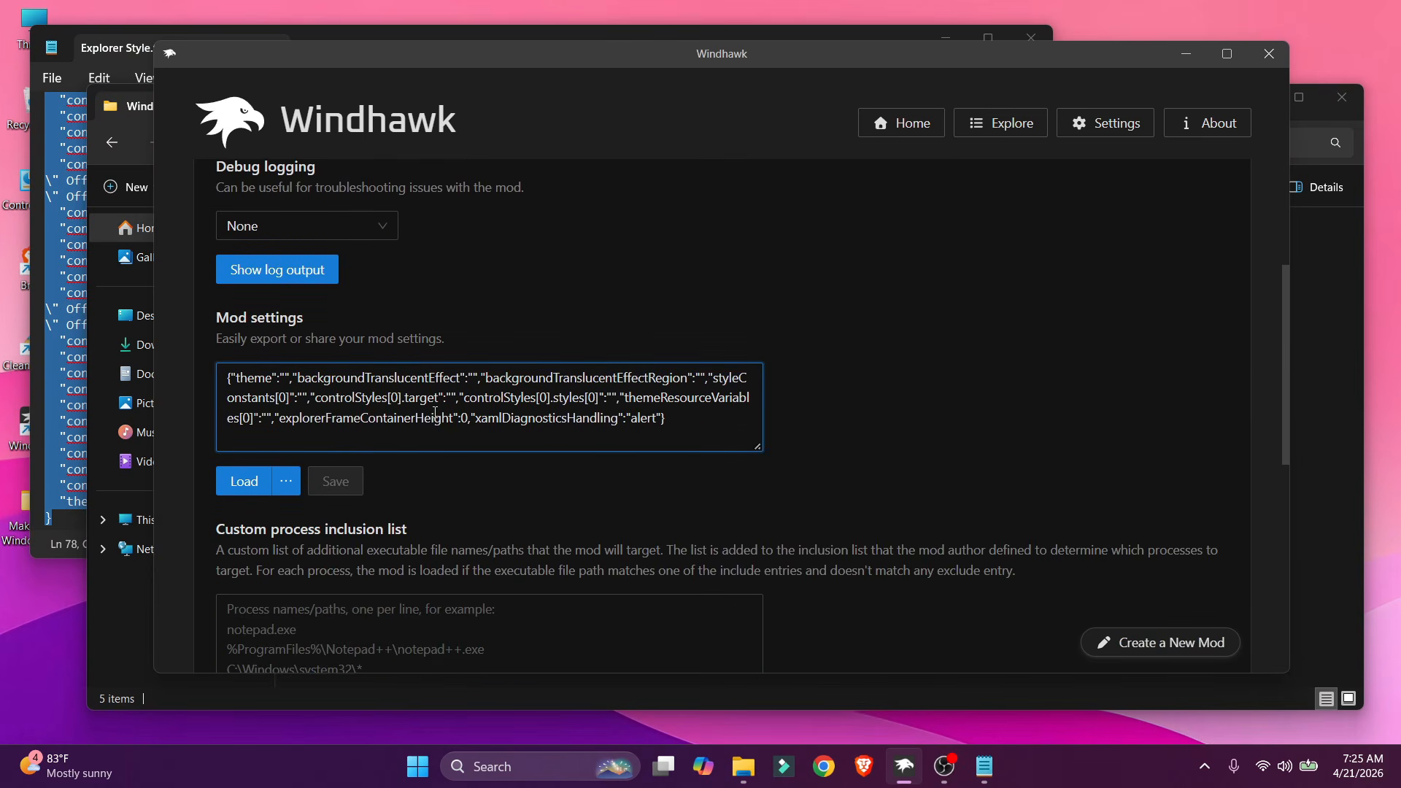
key(ctrl+a)
key(ctrl+v)
click(336, 481)
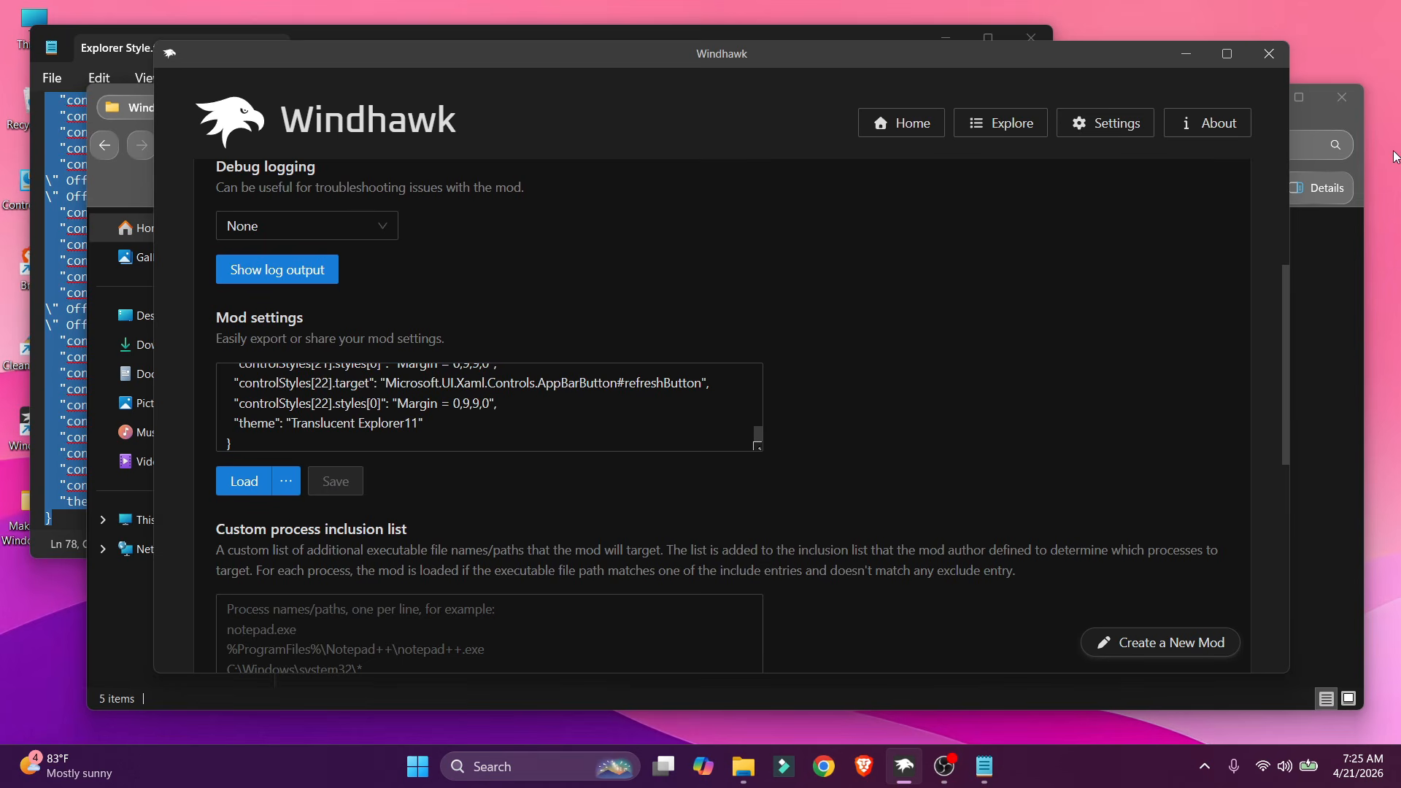
Close the Windhawk Mods folder window and open This PC to check the new File Explorer style, closing it when done.
click(1341, 295)
click(1351, 96)
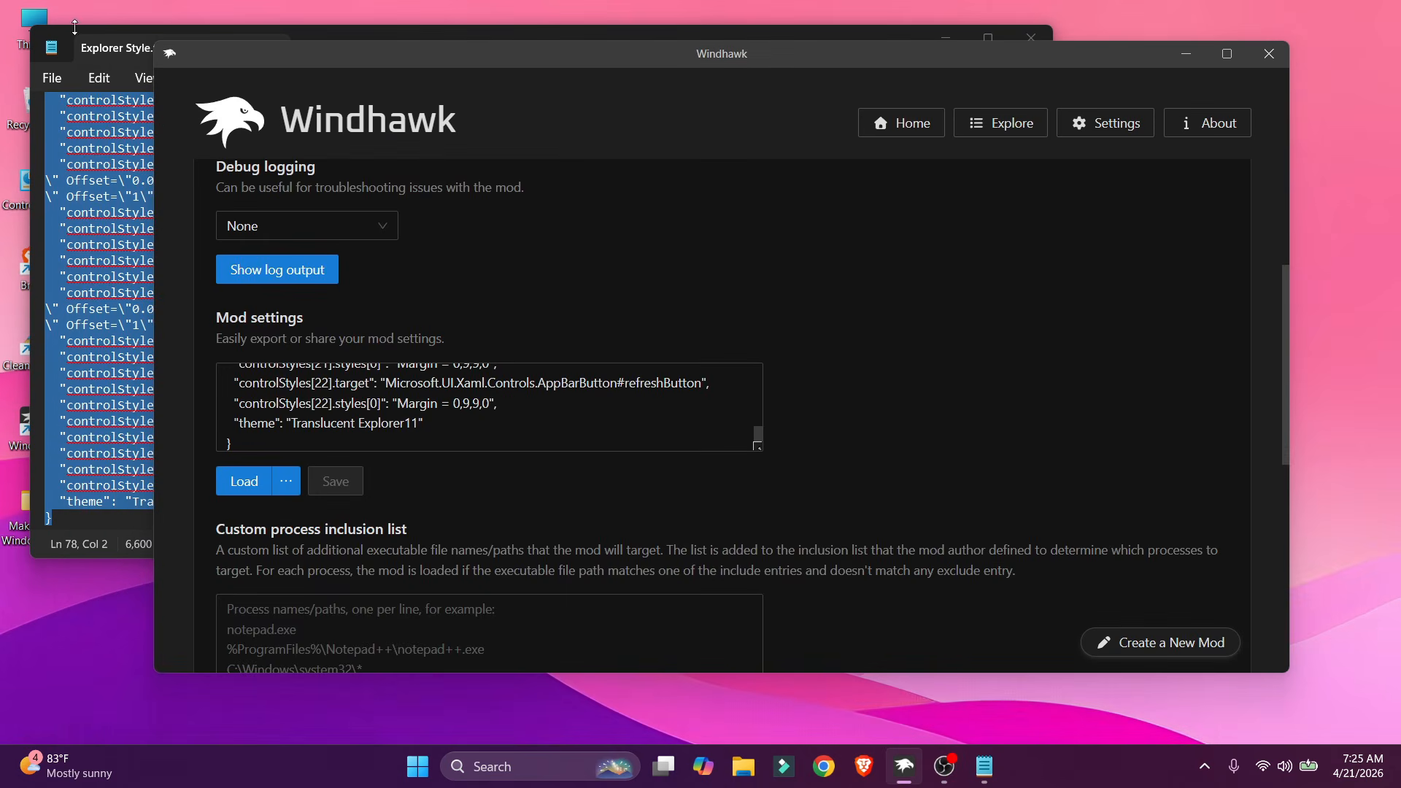
double_click(48, 15)
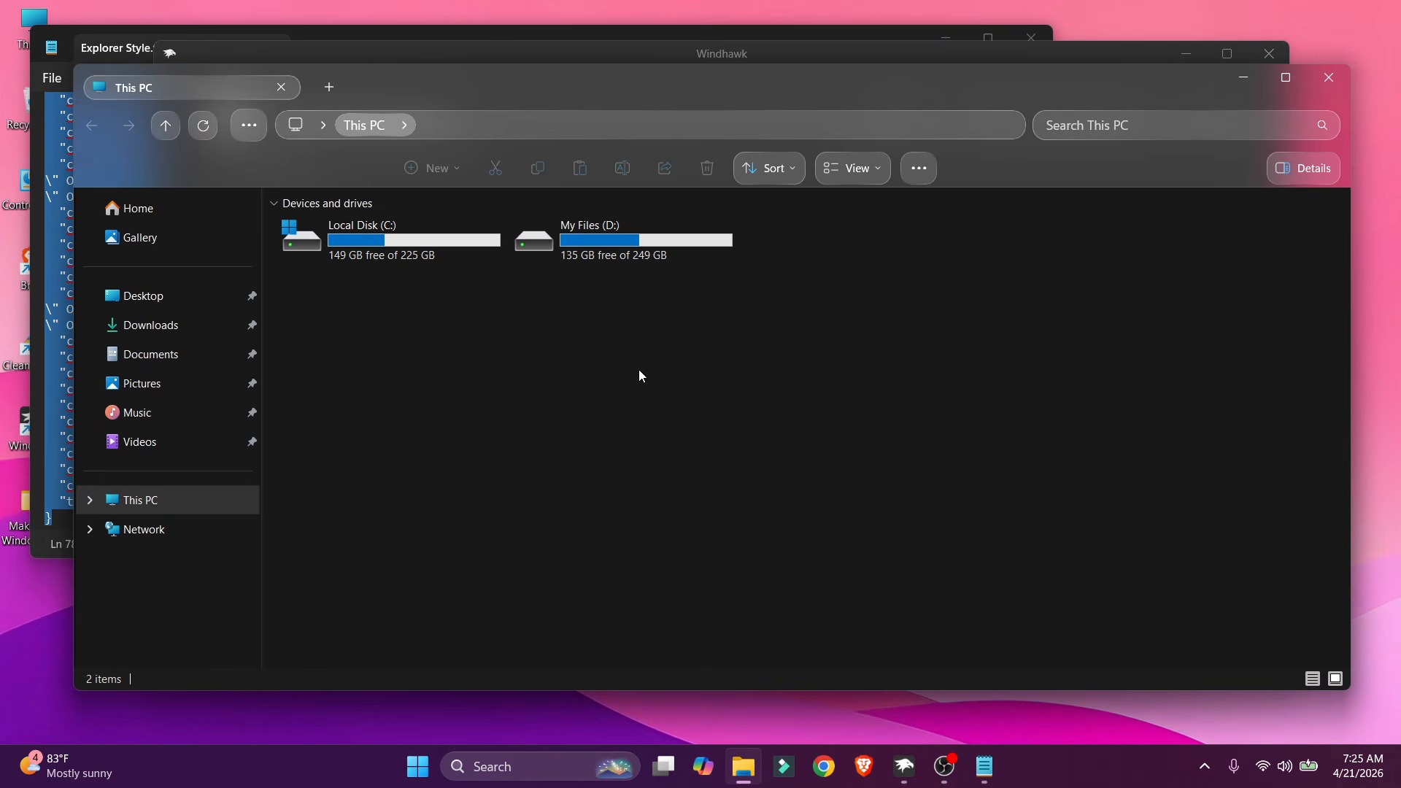
drag(628, 86, 607, 76)
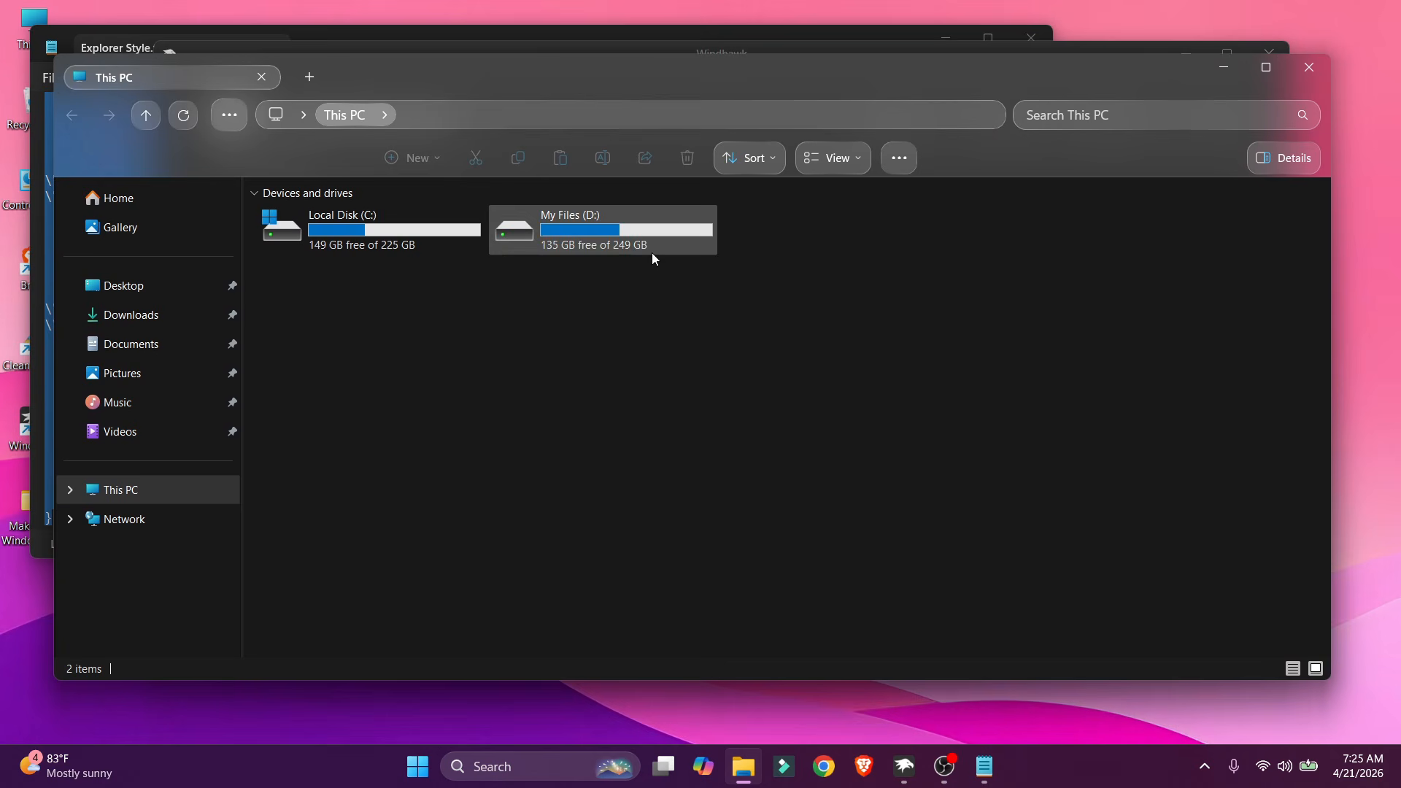
click(1309, 68)
Return from the File Explorer Styler page to the Windhawk mod catalogue.
scroll(497, 350, up, 5)
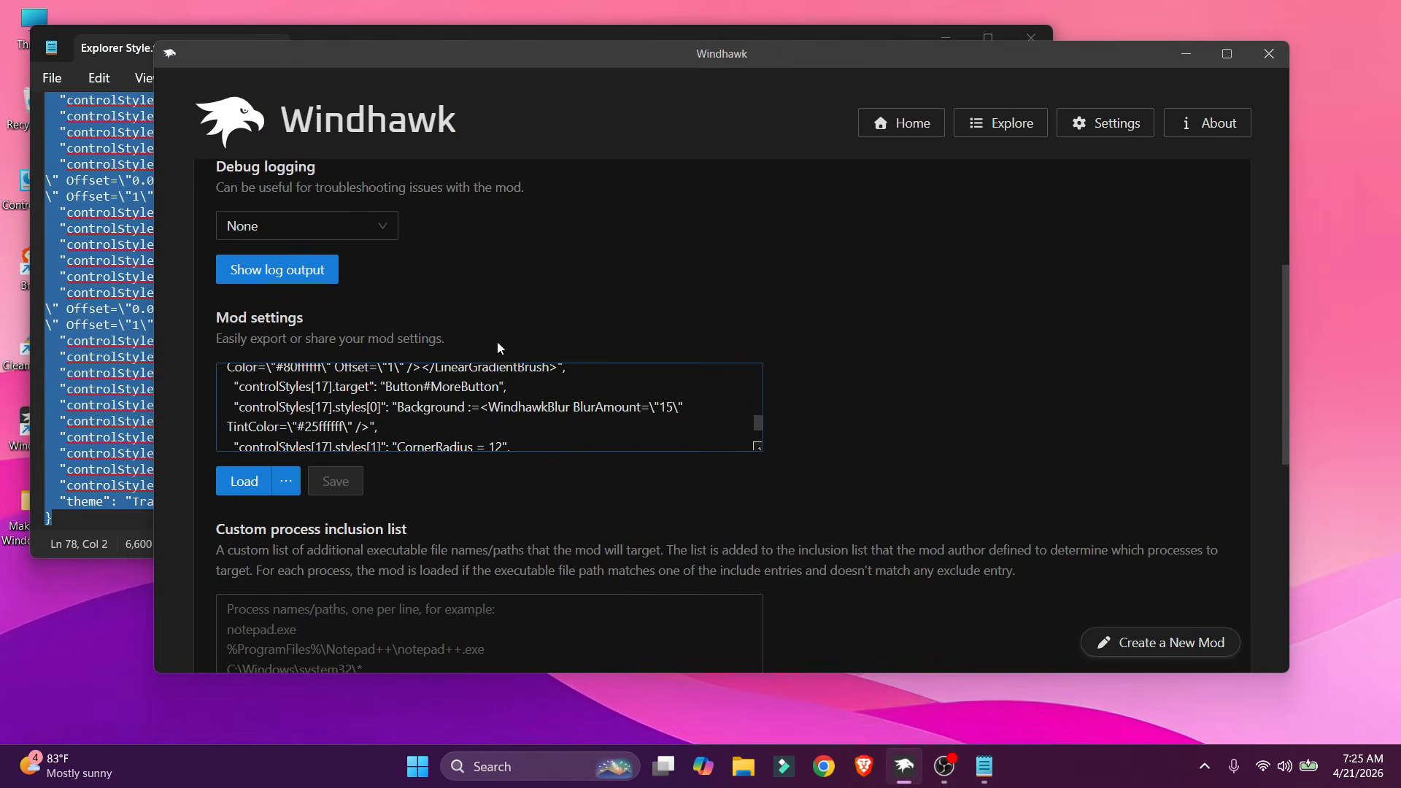
click(228, 208)
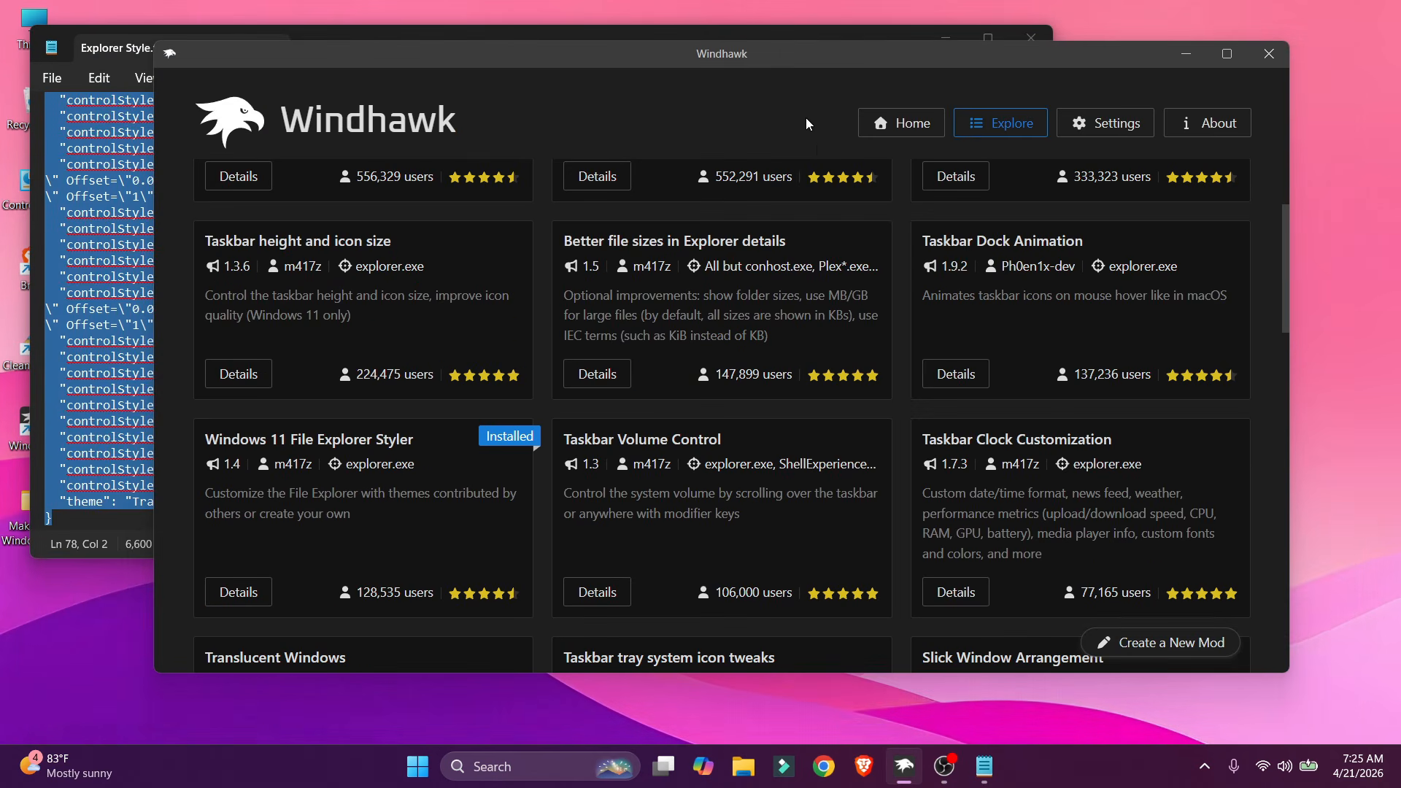
Search the Windhawk mod catalogue for "tra" and install the Translucent Windows mod, accepting the risk.
scroll(805, 291, up, 3)
click(326, 194)
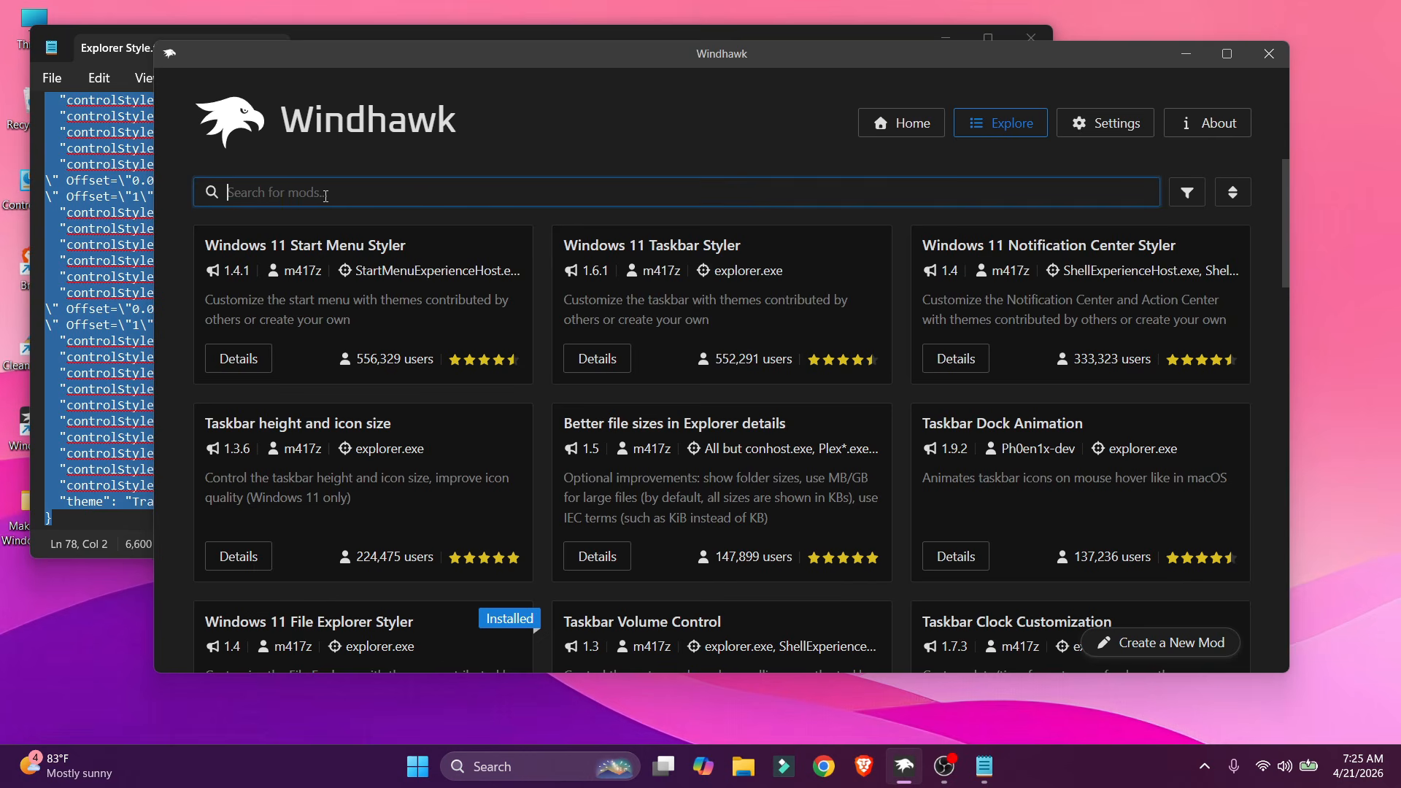
text(r)
key(BackSpace)
text(tra)
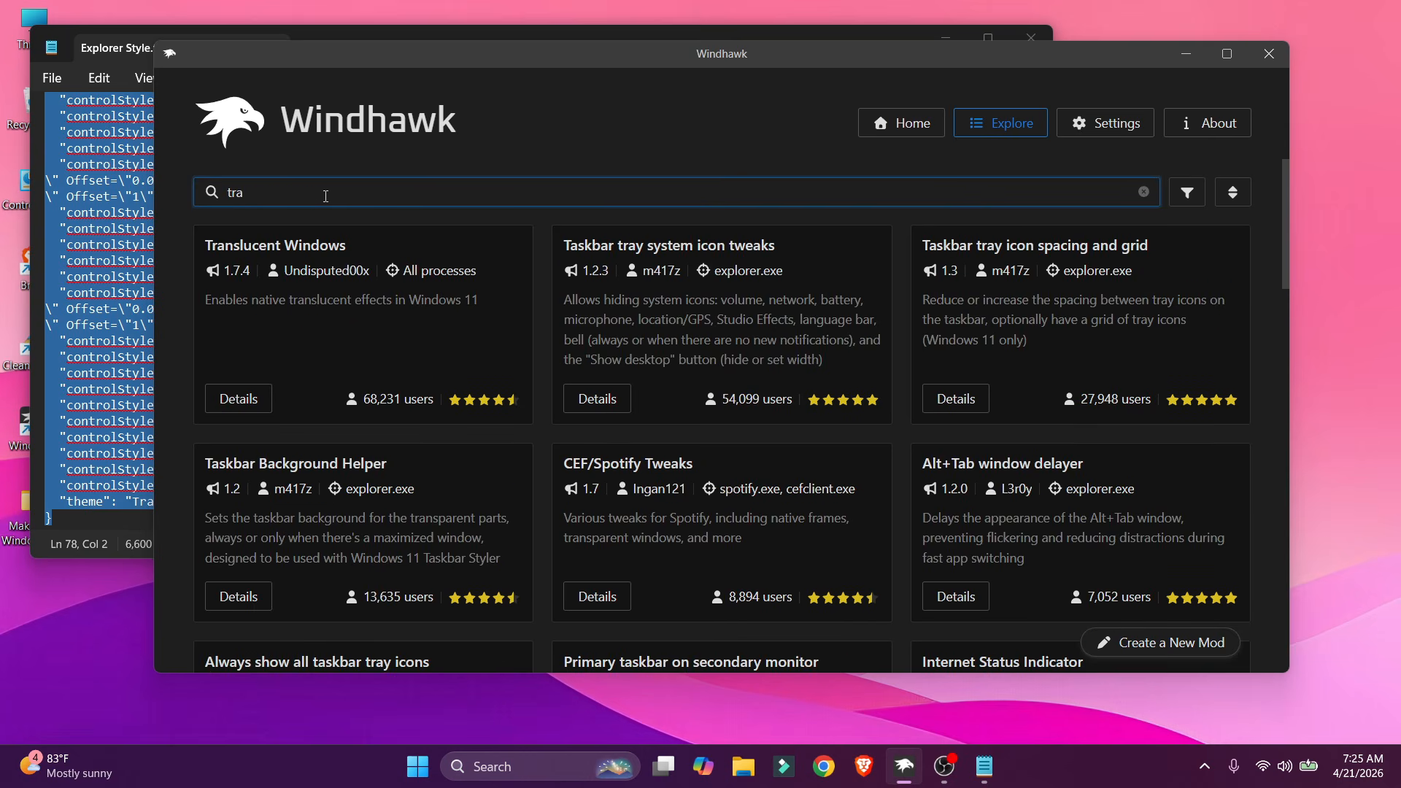
click(255, 406)
click(275, 277)
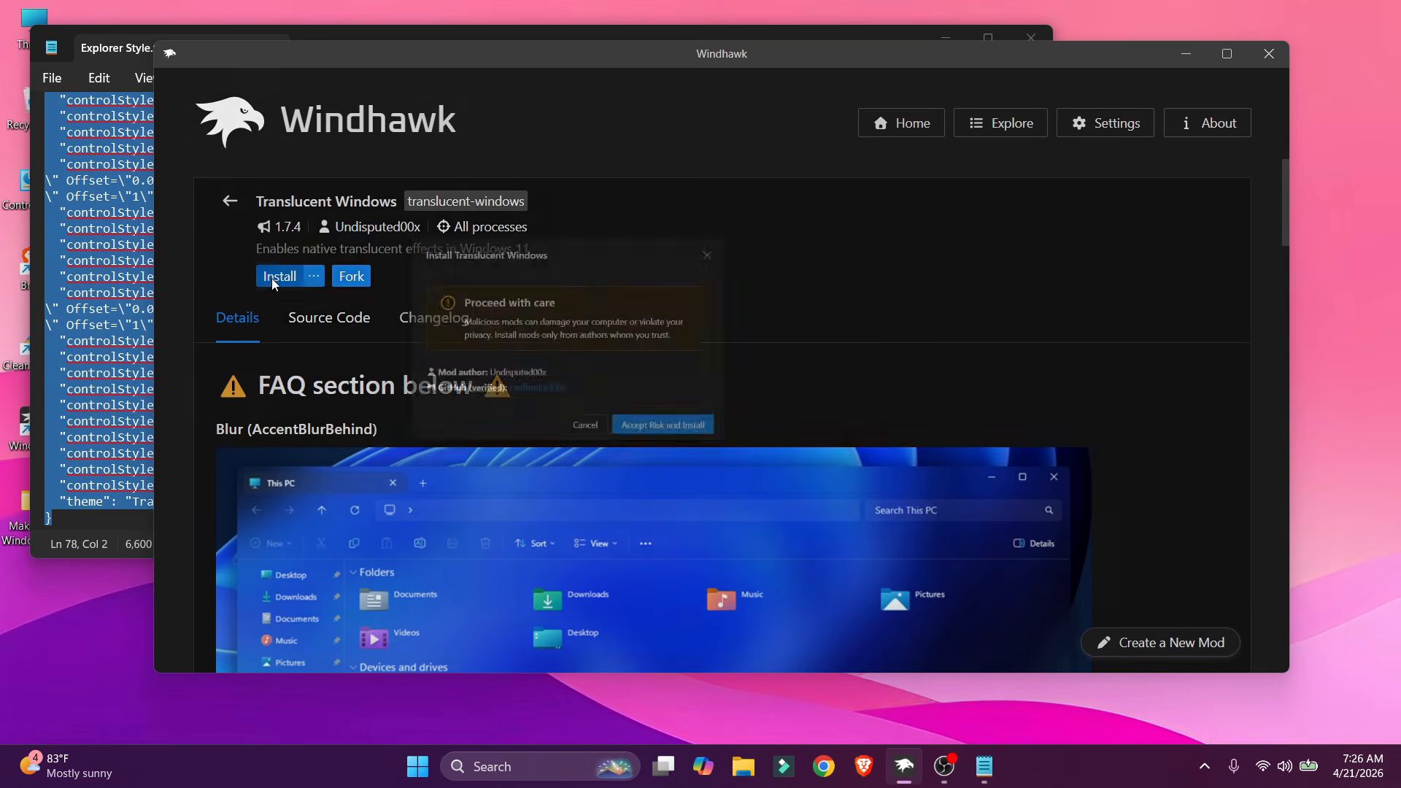
click(858, 509)
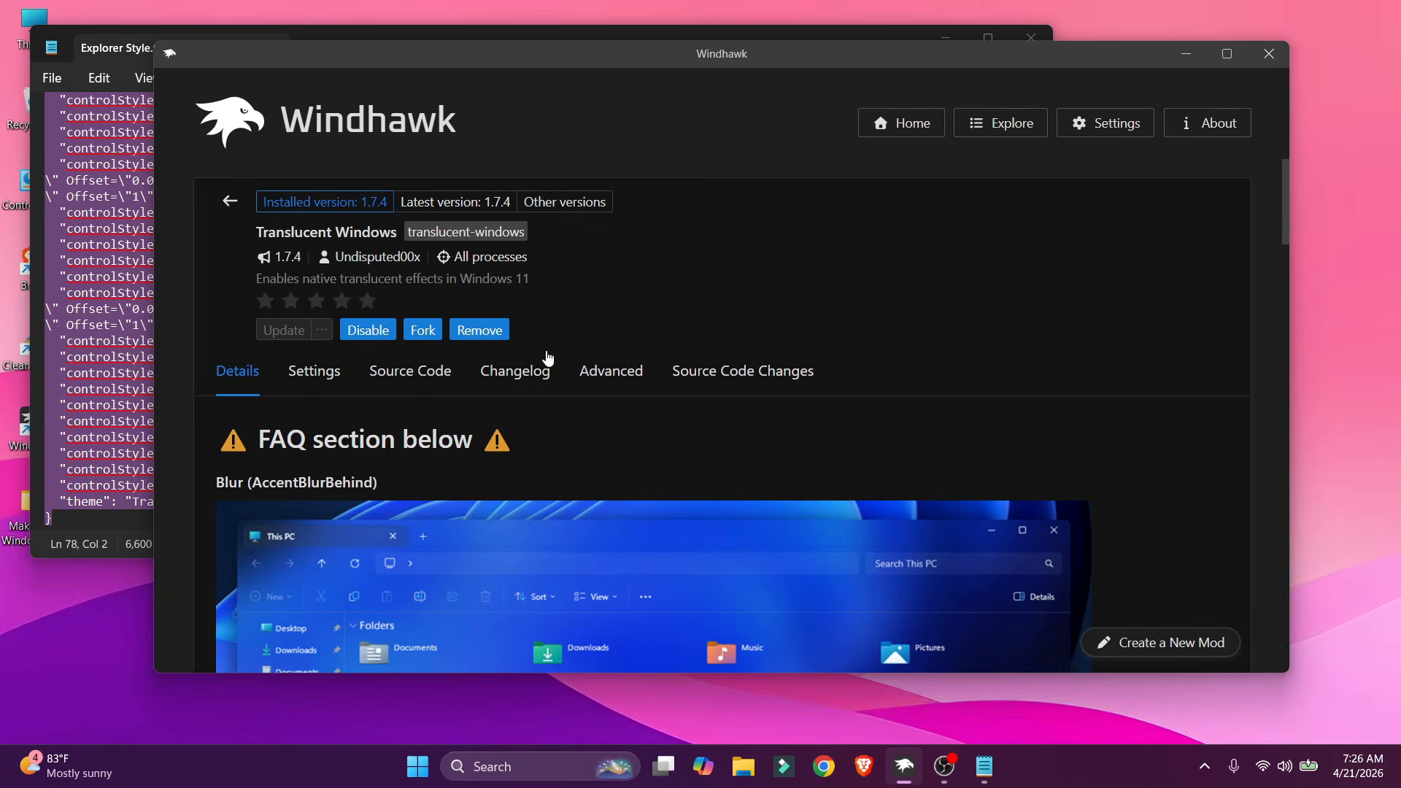
Open This PC to examine the translucent window effect, then close it.
scroll(489, 411, down, 2)
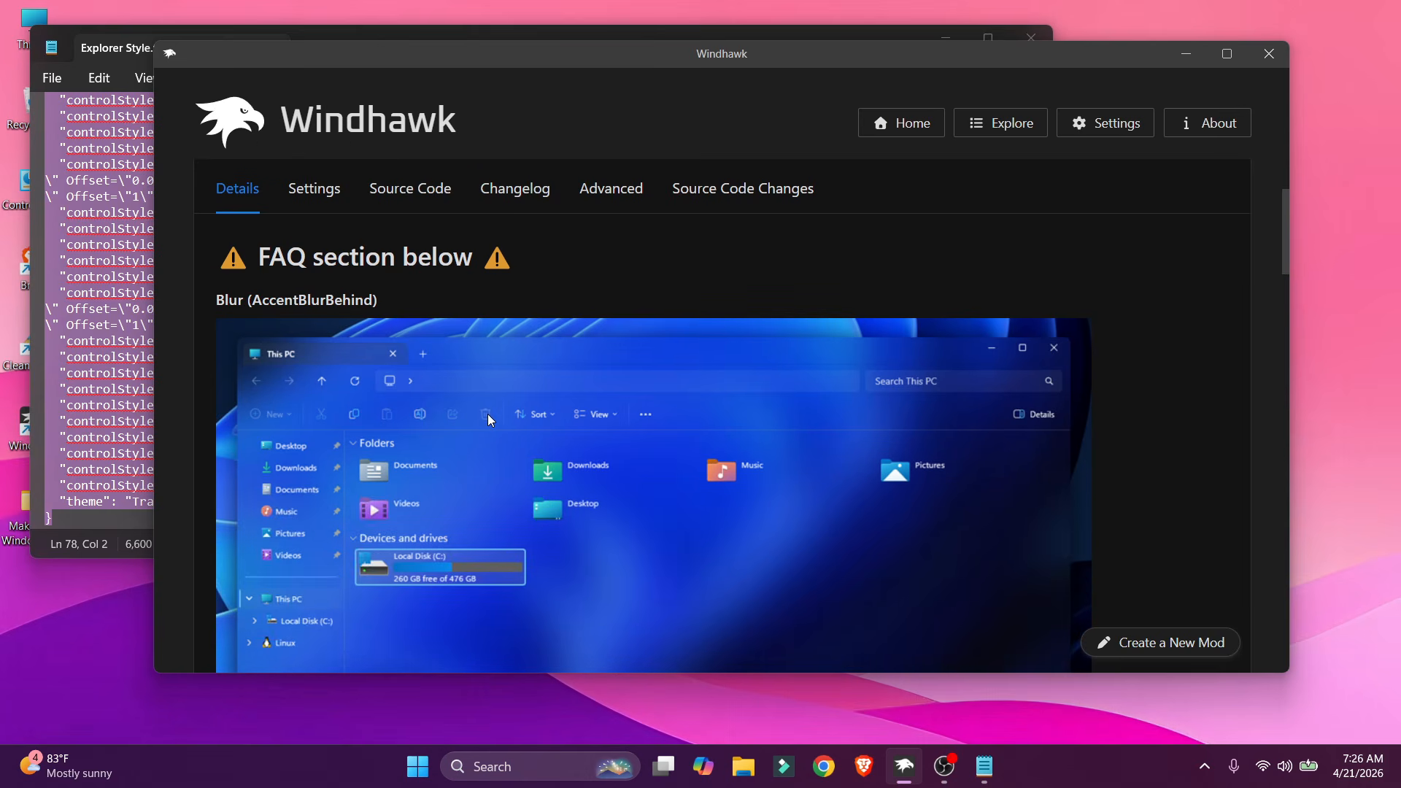
scroll(487, 413, up, 1)
scroll(707, 299, up, 1)
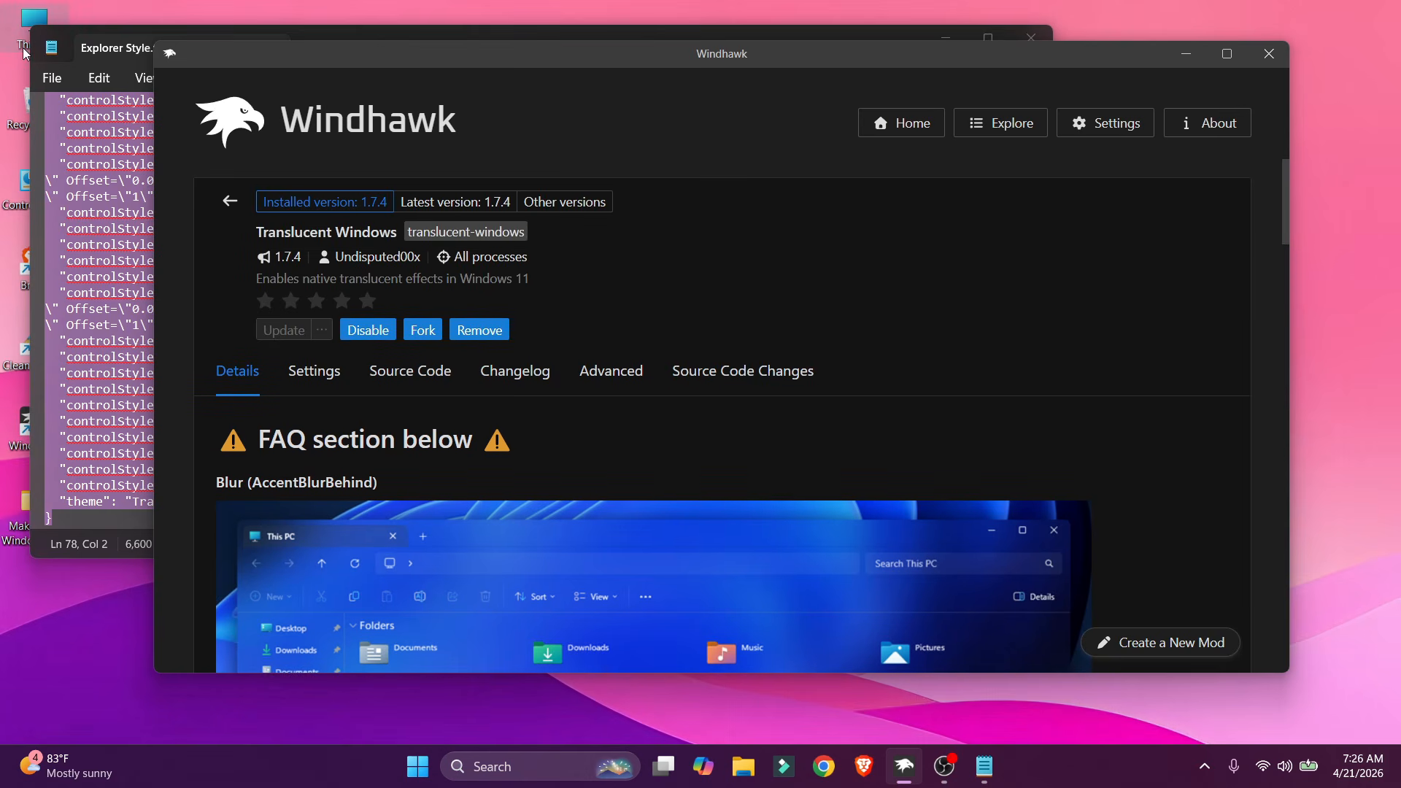
key(super+e)
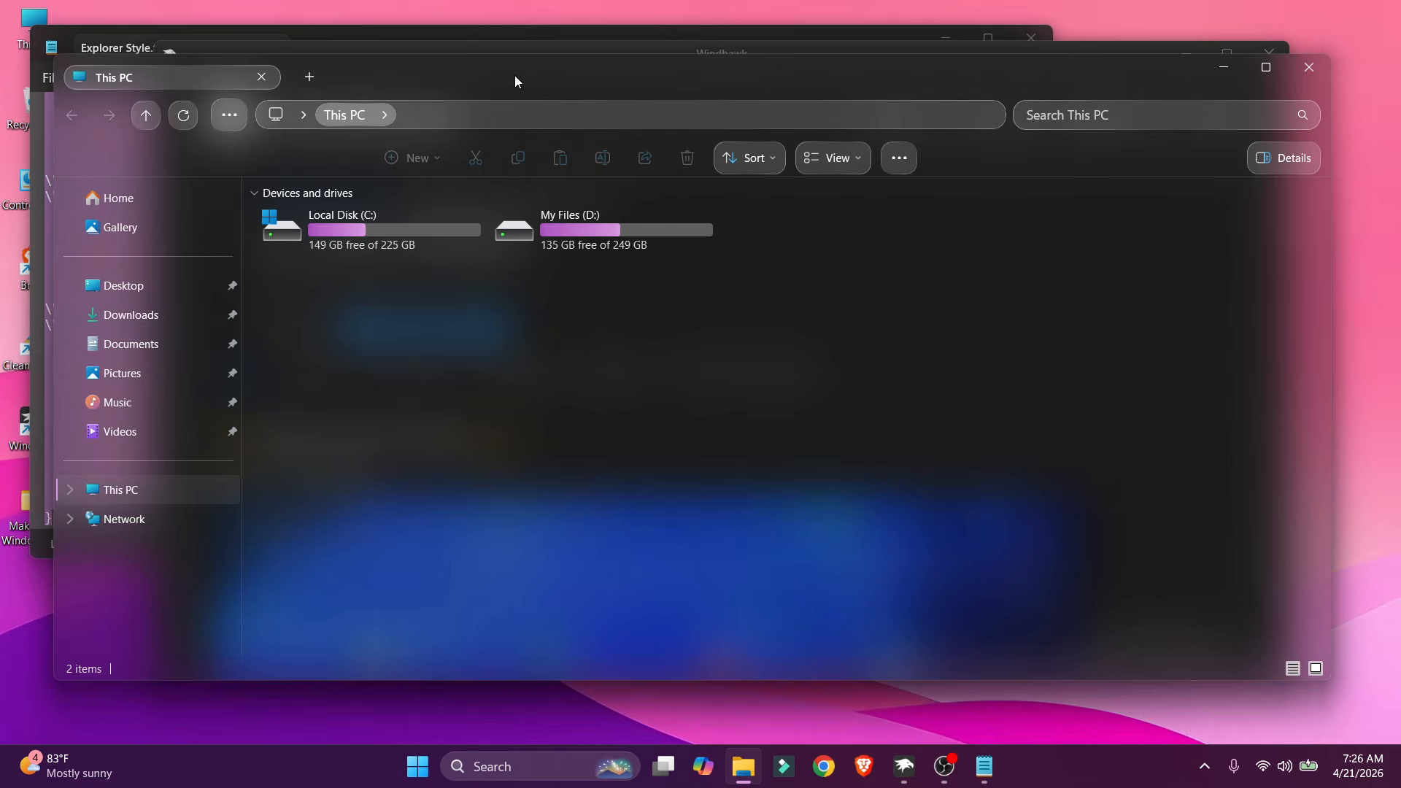
mouse_move(514, 76)
mouse_down()
mouse_move(575, 120)
mouse_move(504, 81)
mouse_up()
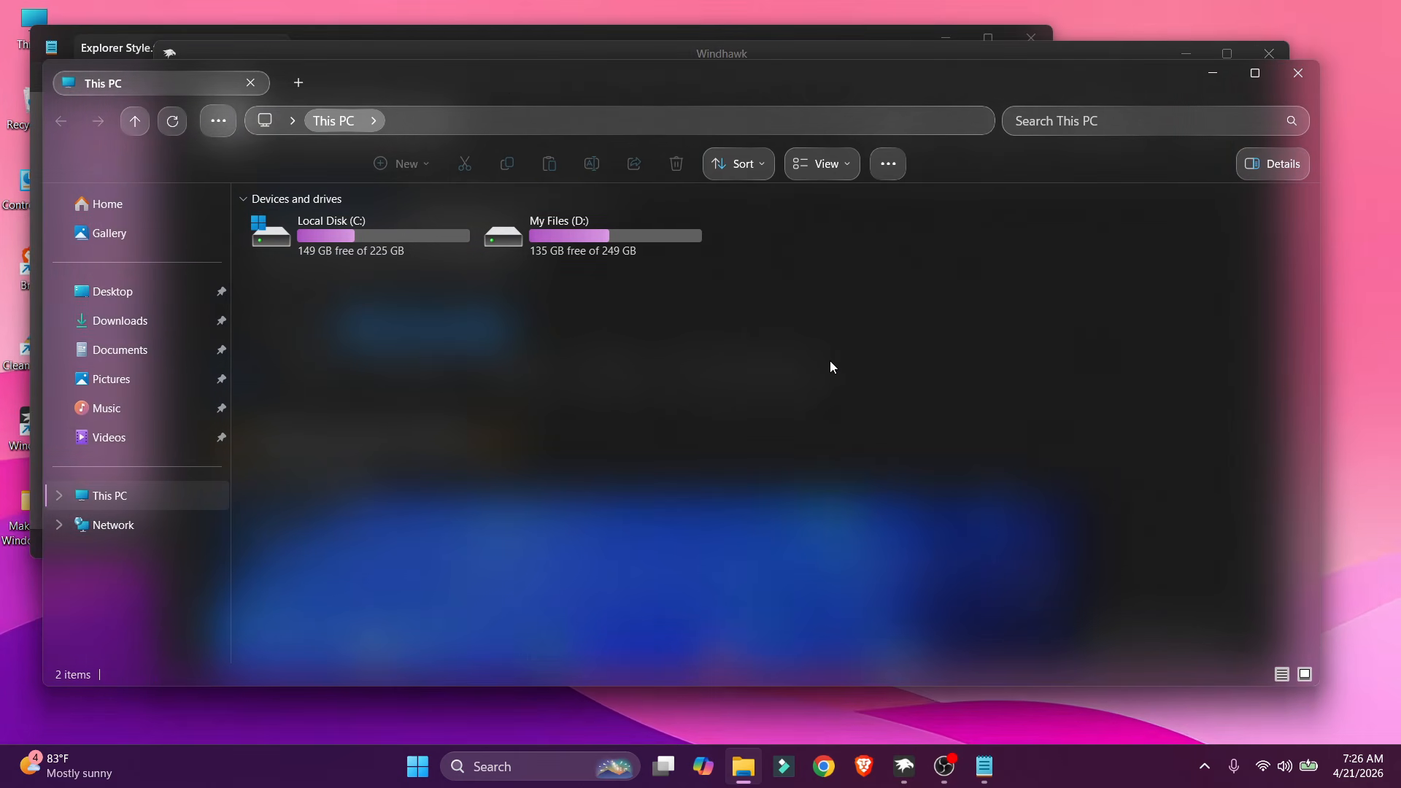
click(1297, 73)
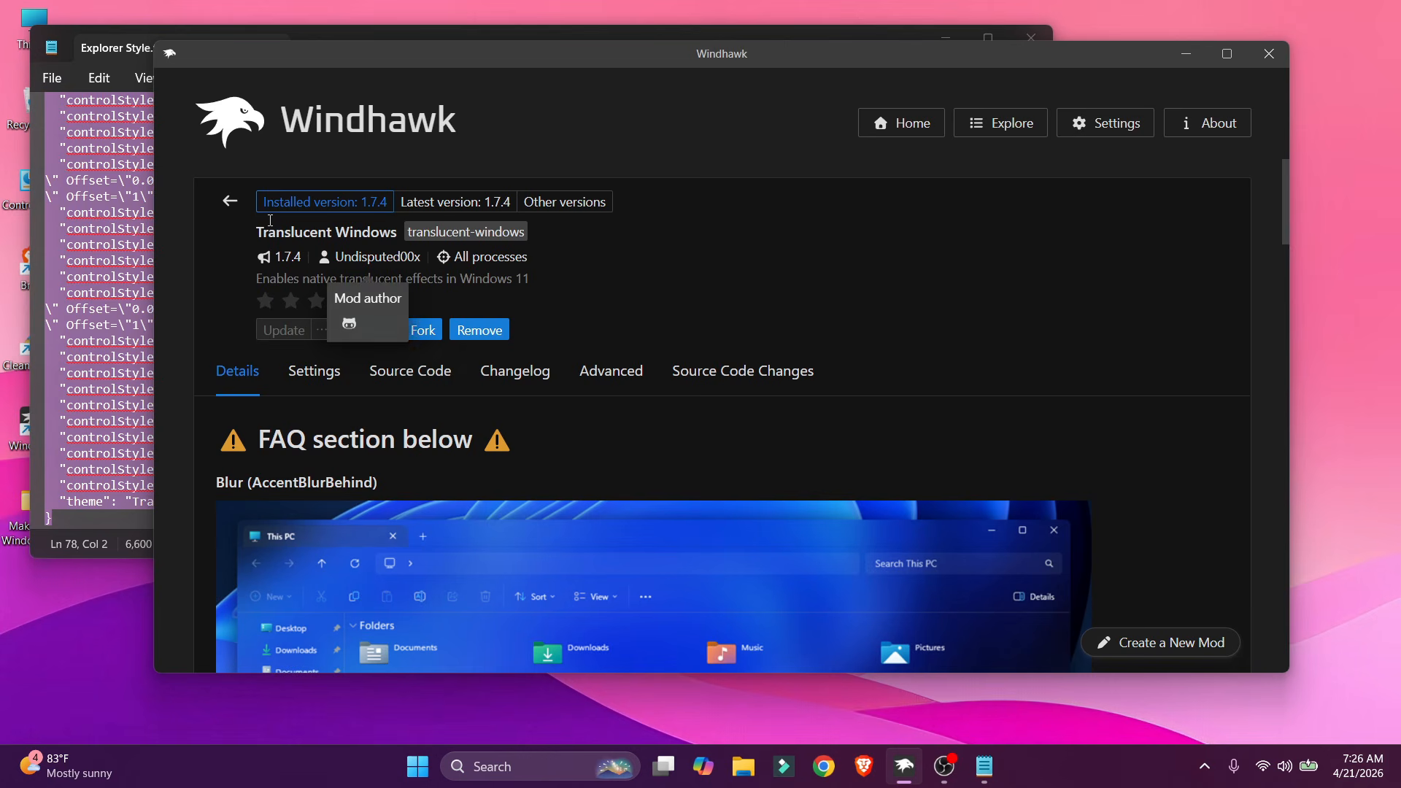
Leave the Translucent Windows page, review the installed mods list and return to the full mod catalogue.
click(219, 207)
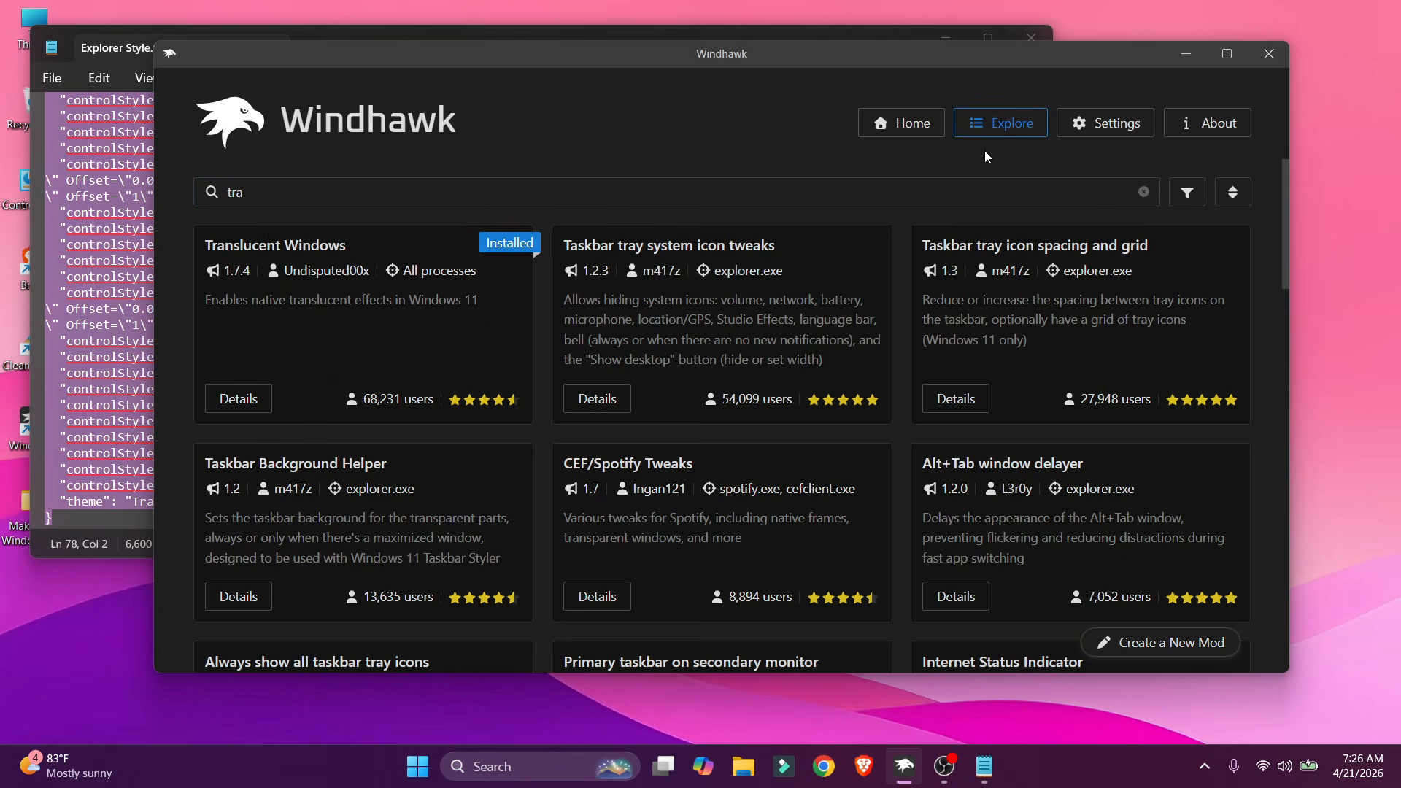
click(910, 132)
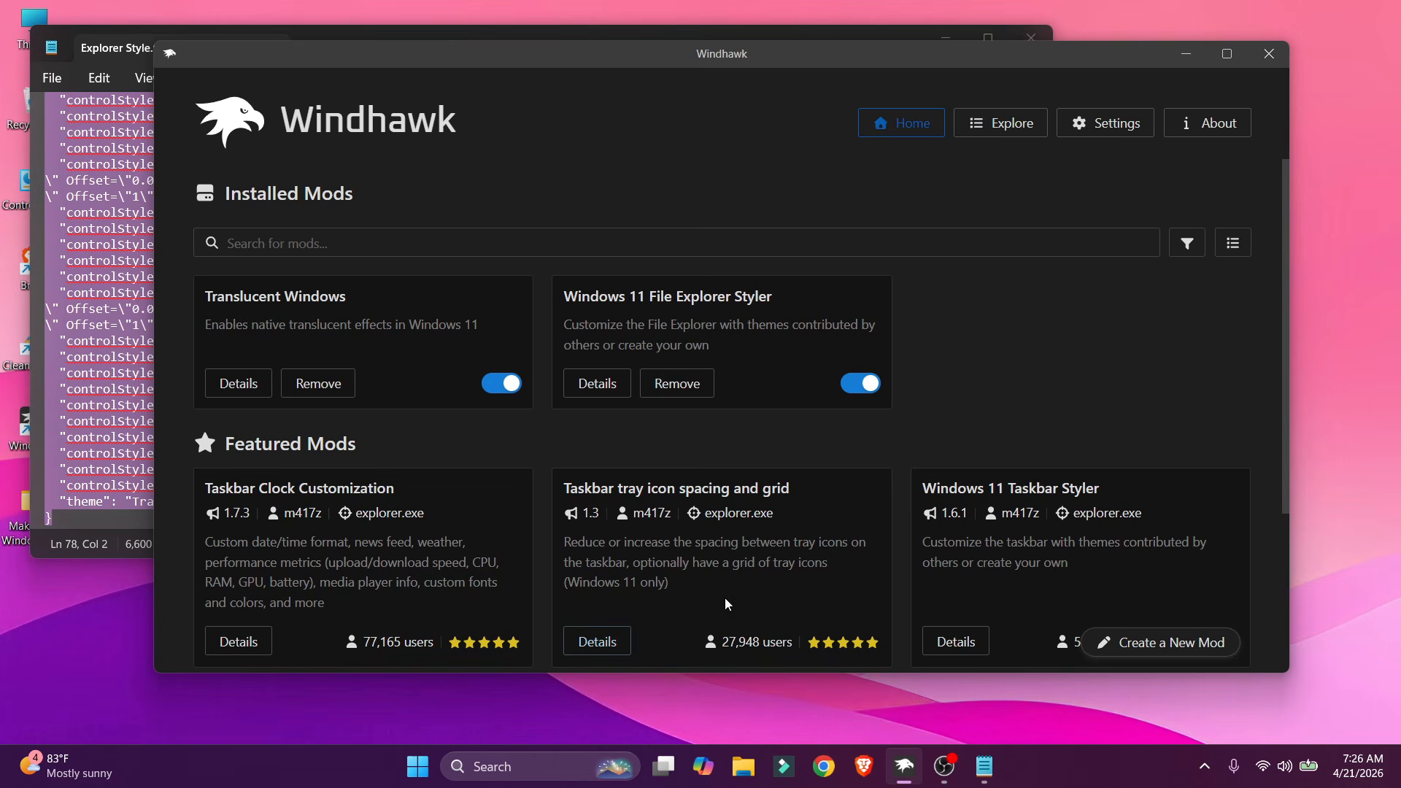
click(998, 126)
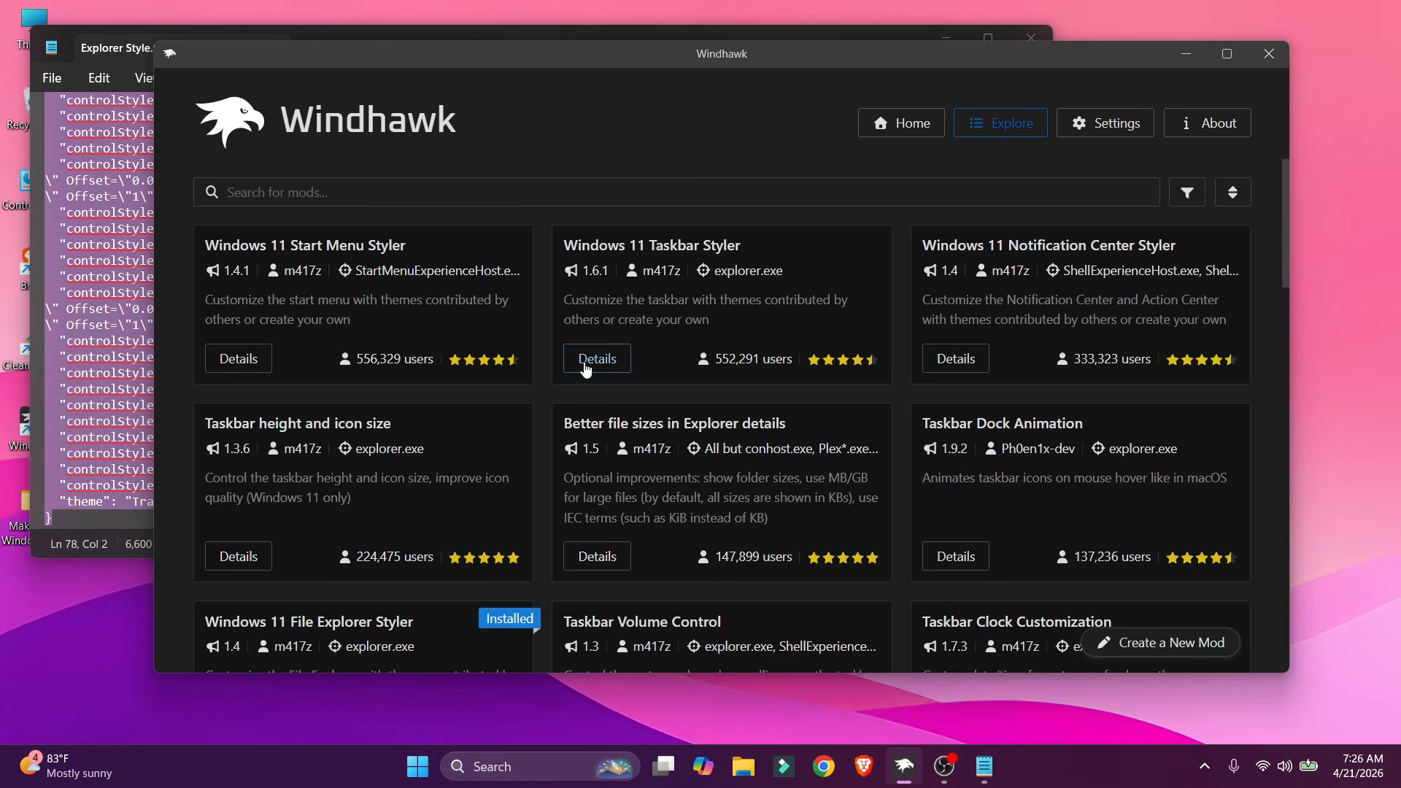
Install the Windows 11 Taskbar Styler mod from the catalogue, accepting the risk.
click(615, 362)
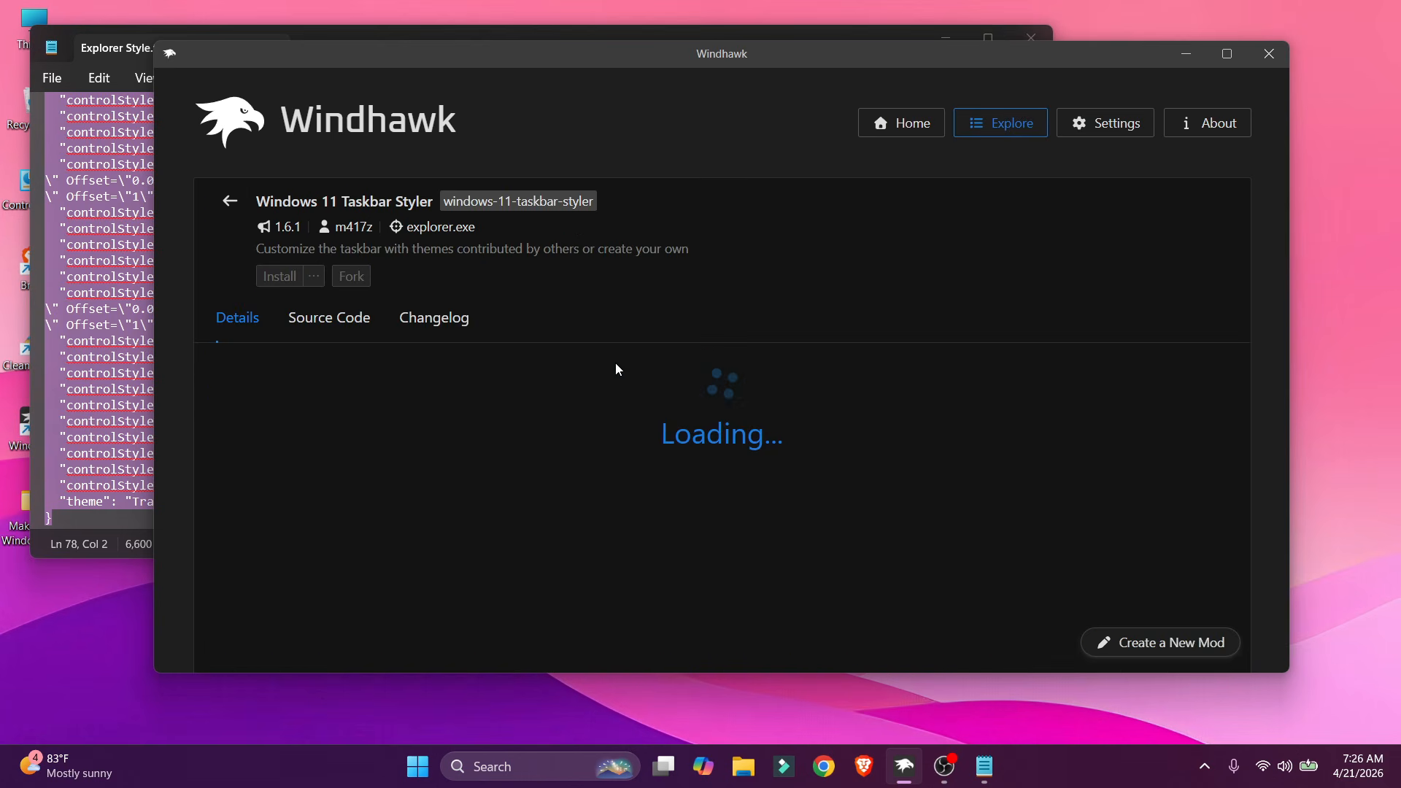
click(281, 277)
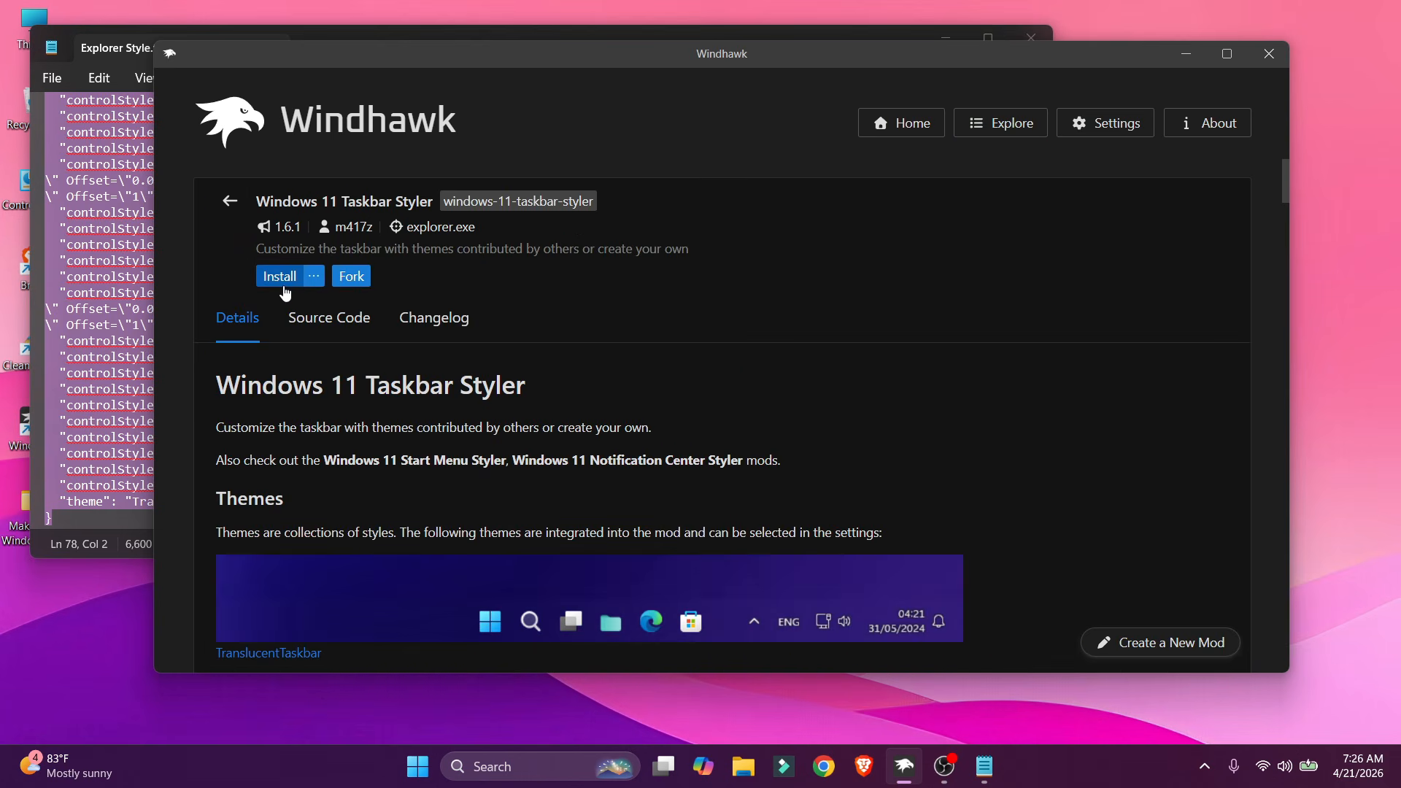
click(885, 536)
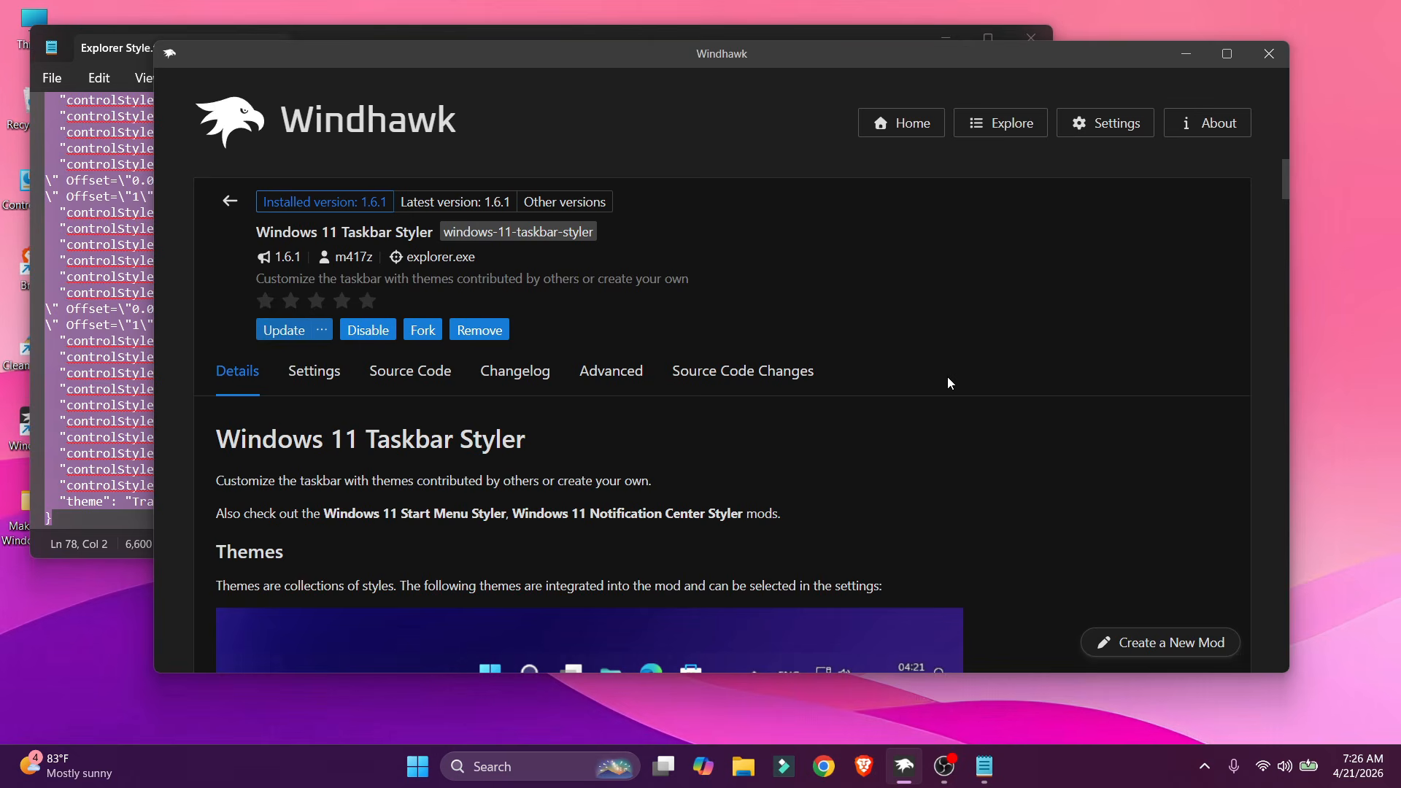
Close Explorer Style.txt, move the Windhawk window out of the way and open the theme folder's Windhawk Mods subfolder.
click(1027, 37)
drag(988, 65, 928, 295)
double_click(875, 267)
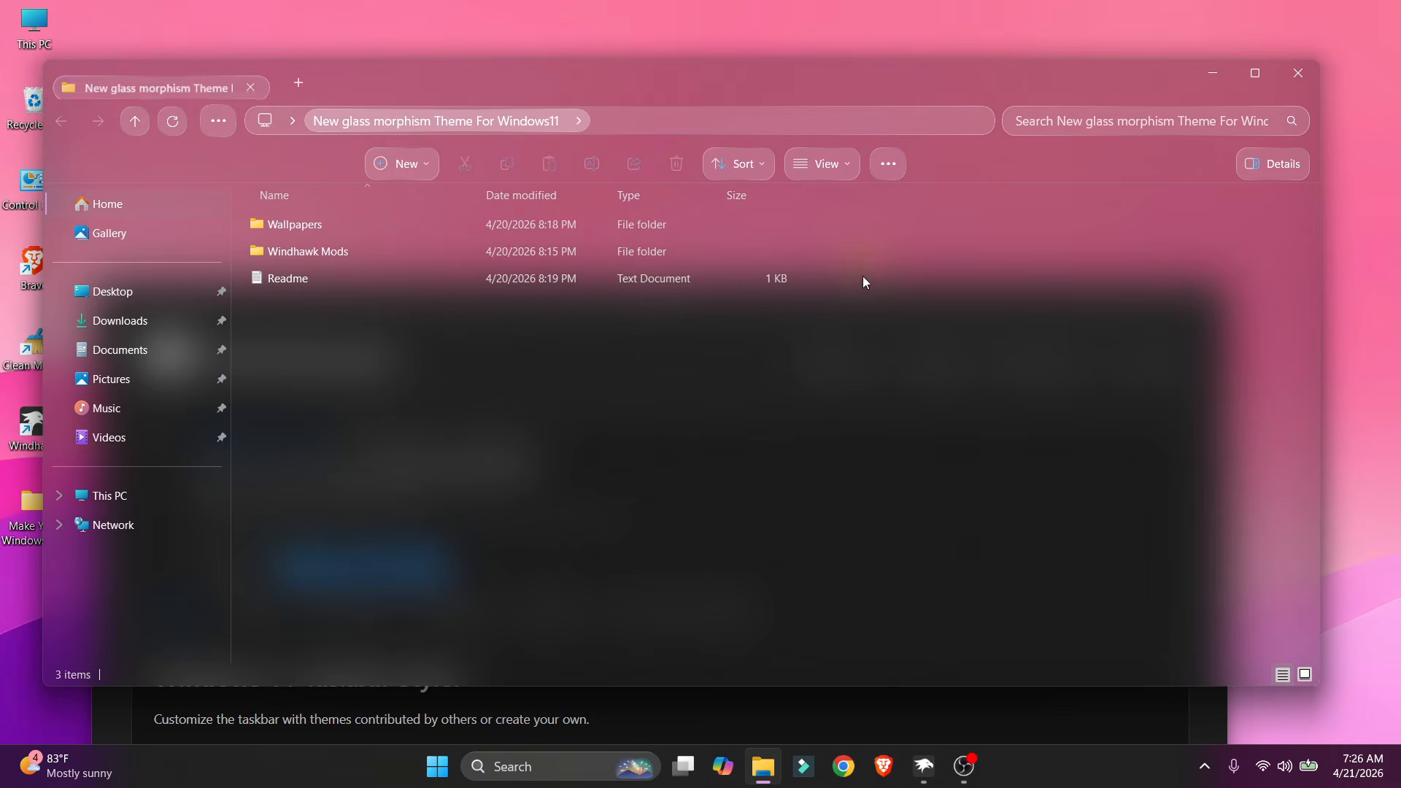
double_click(305, 256)
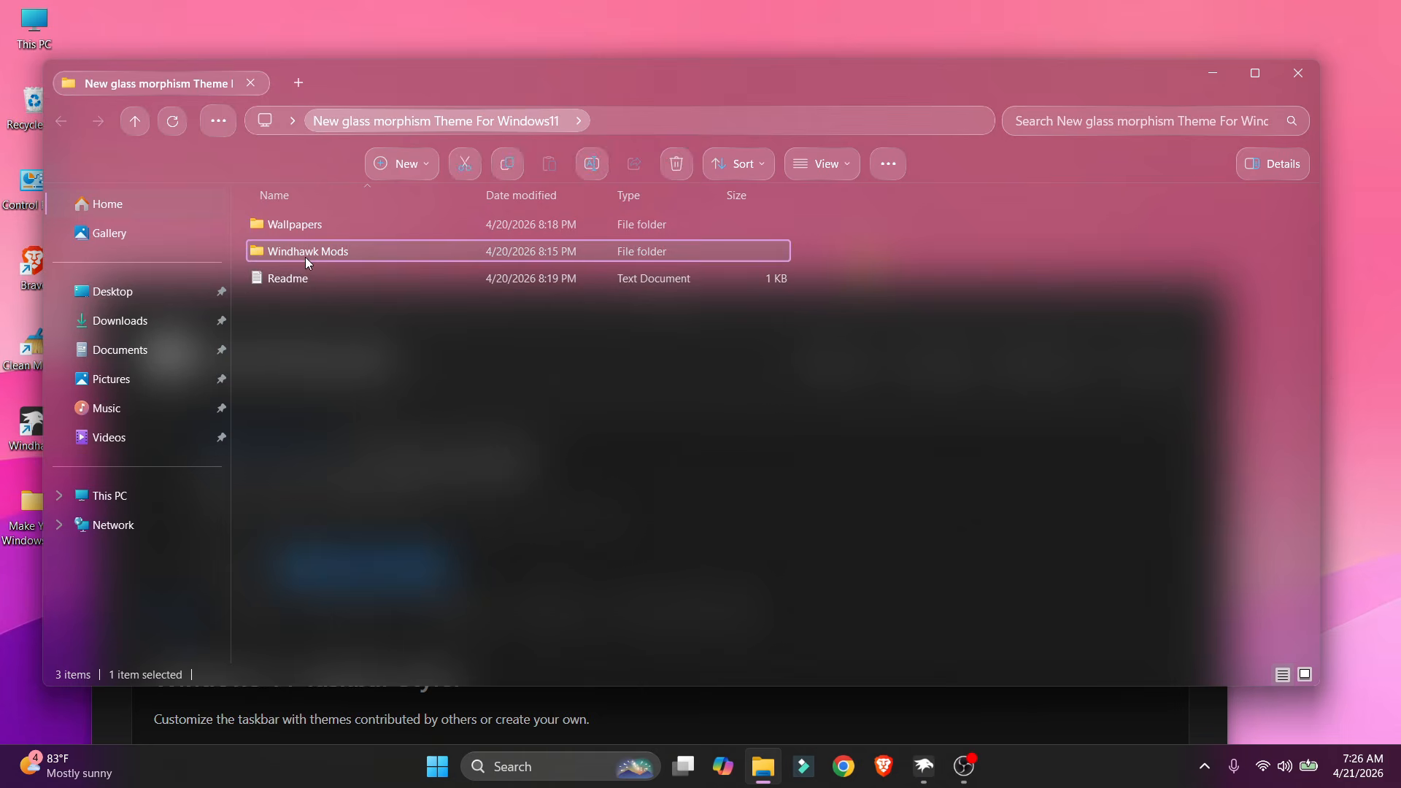
Open the Taskbar text file and copy its entire contents.
double_click(295, 333)
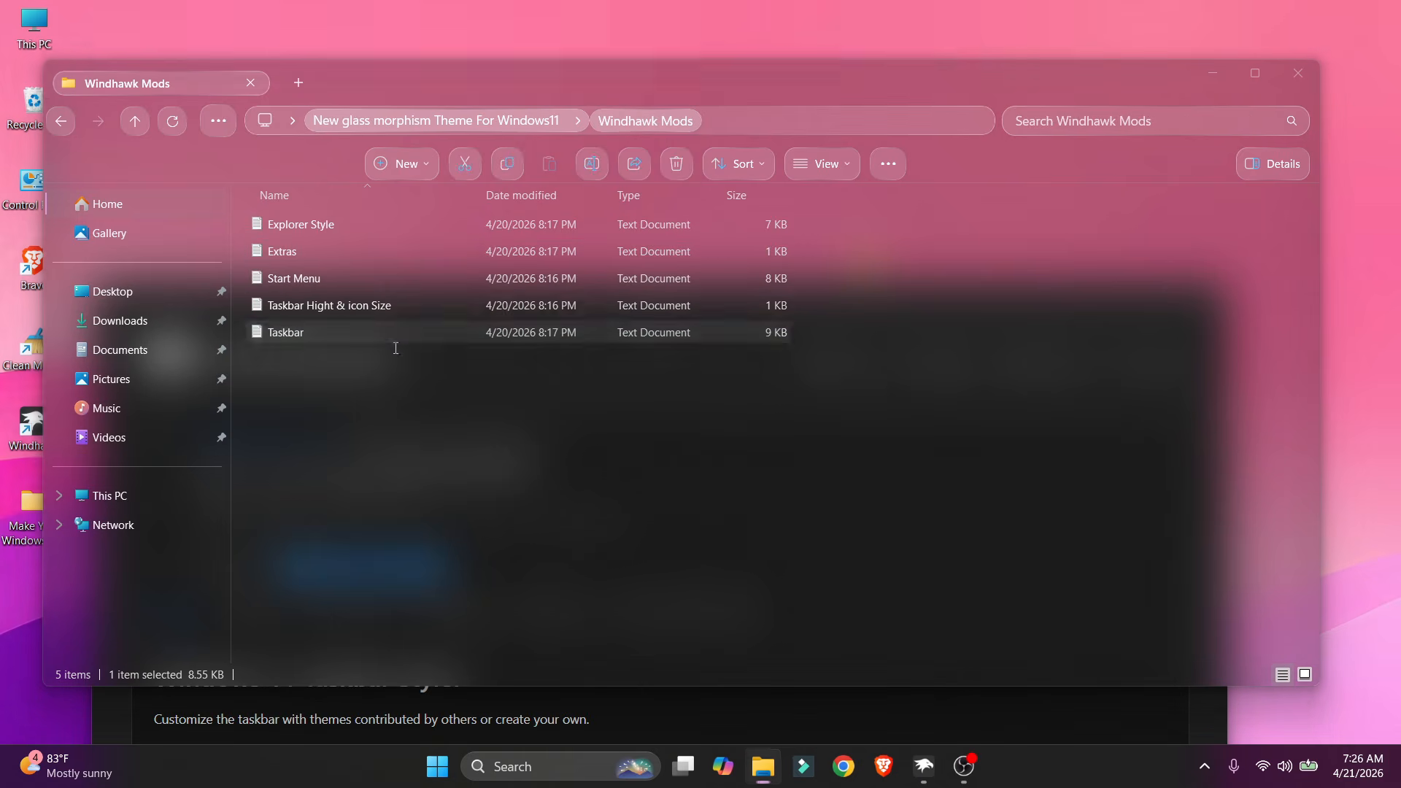
key(ctrl+a)
right_click(407, 299)
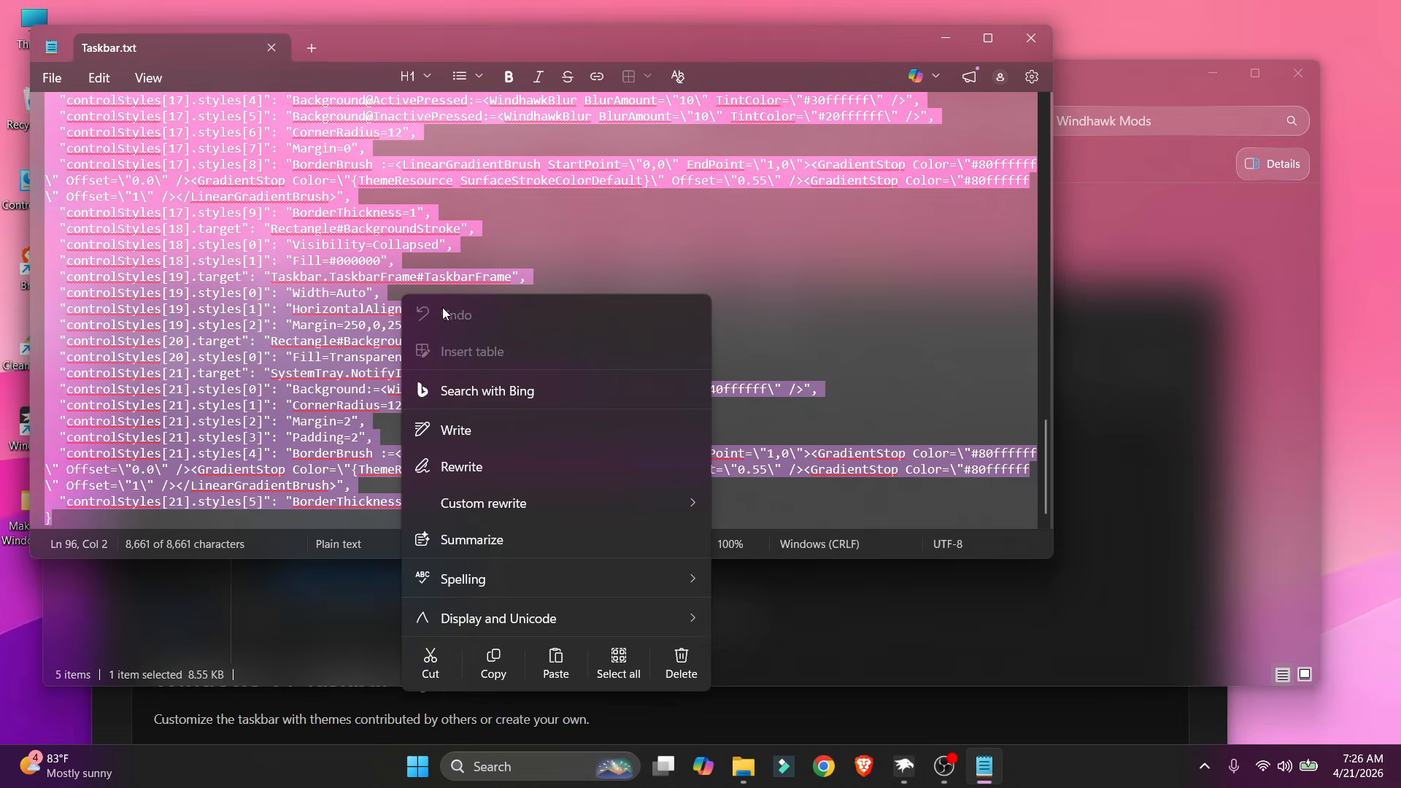
click(494, 659)
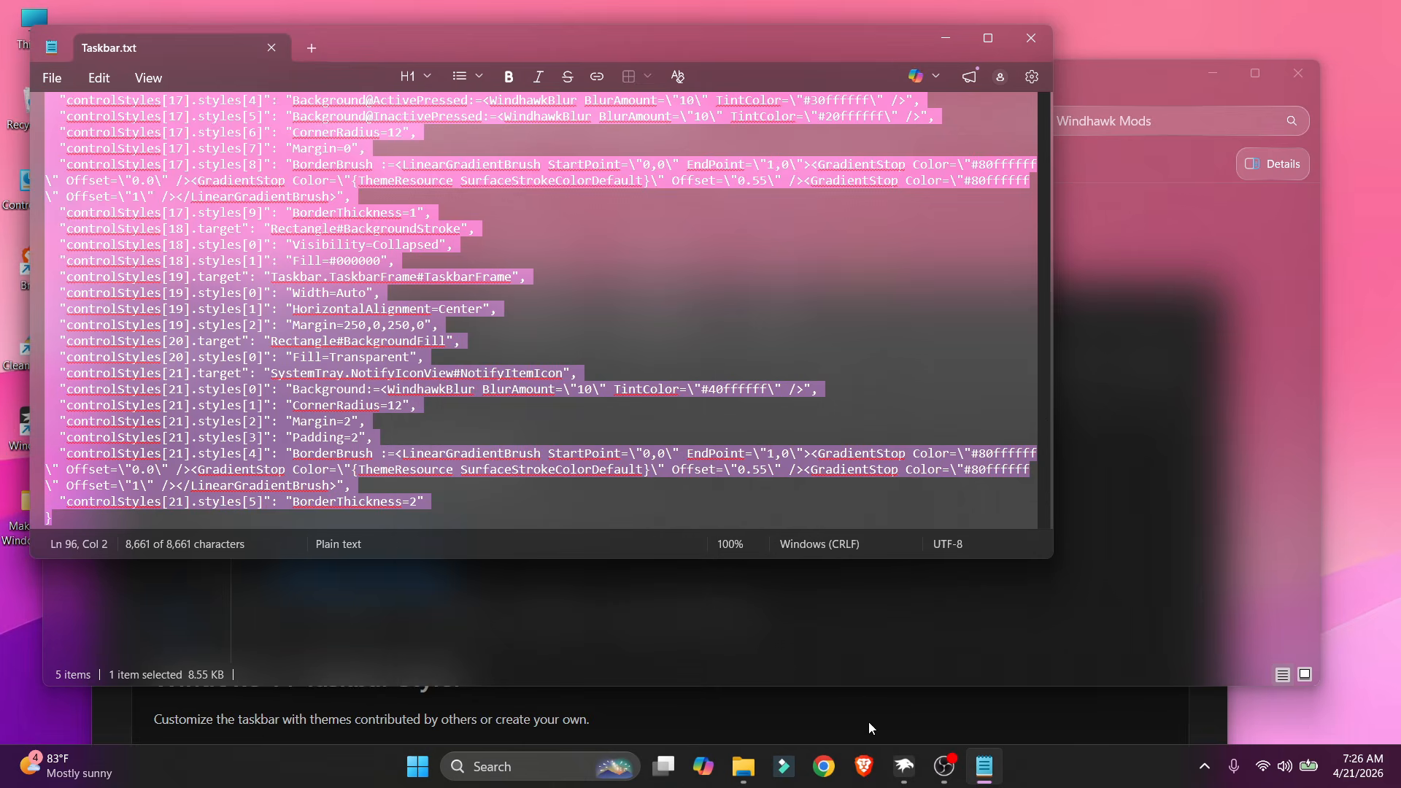
In Windhawk, replace the Taskbar Styler's advanced mod settings with the copied Taskbar code and save them.
click(903, 766)
drag(562, 296, 613, 60)
click(598, 394)
scroll(598, 394, down, 2)
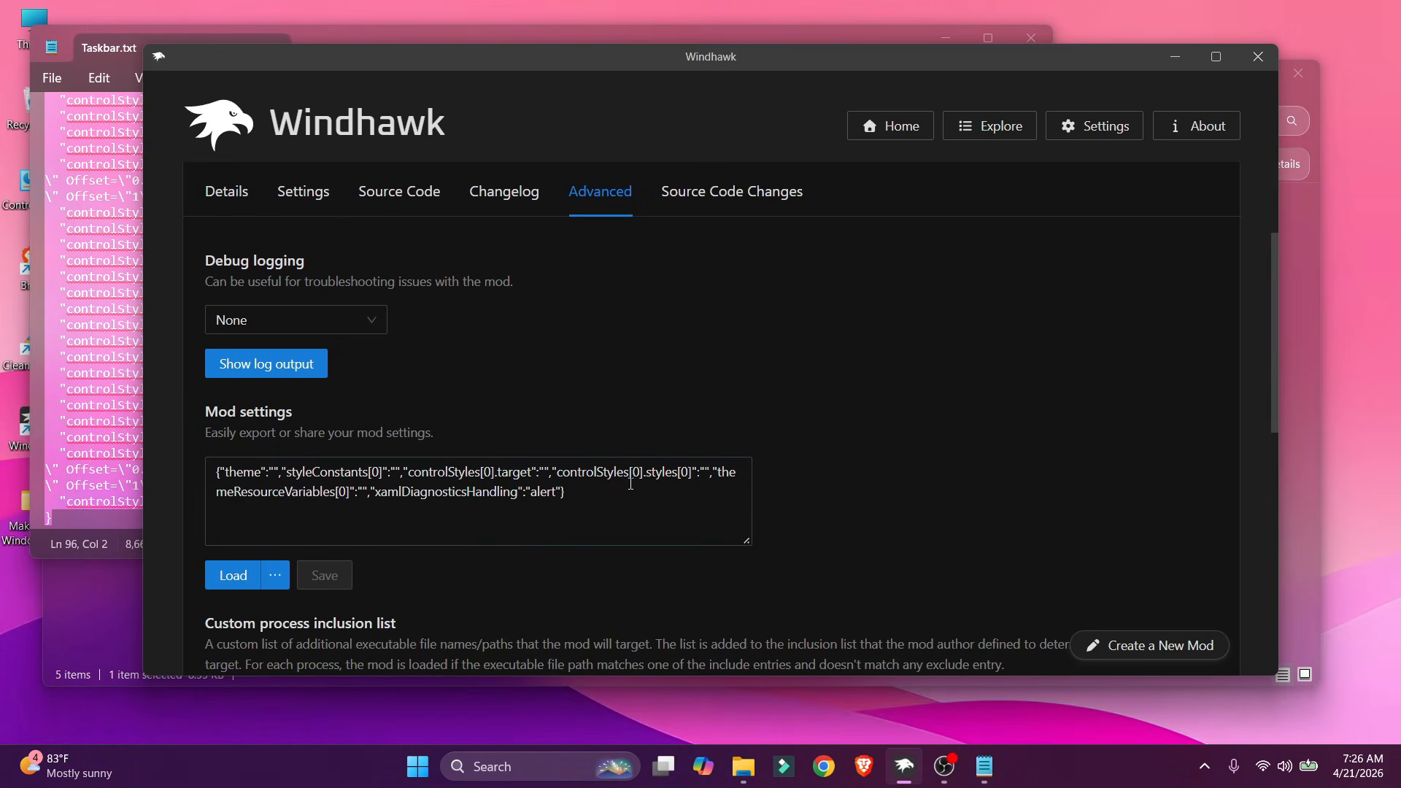
click(476, 508)
key(ctrl+a)
key(ctrl+v)
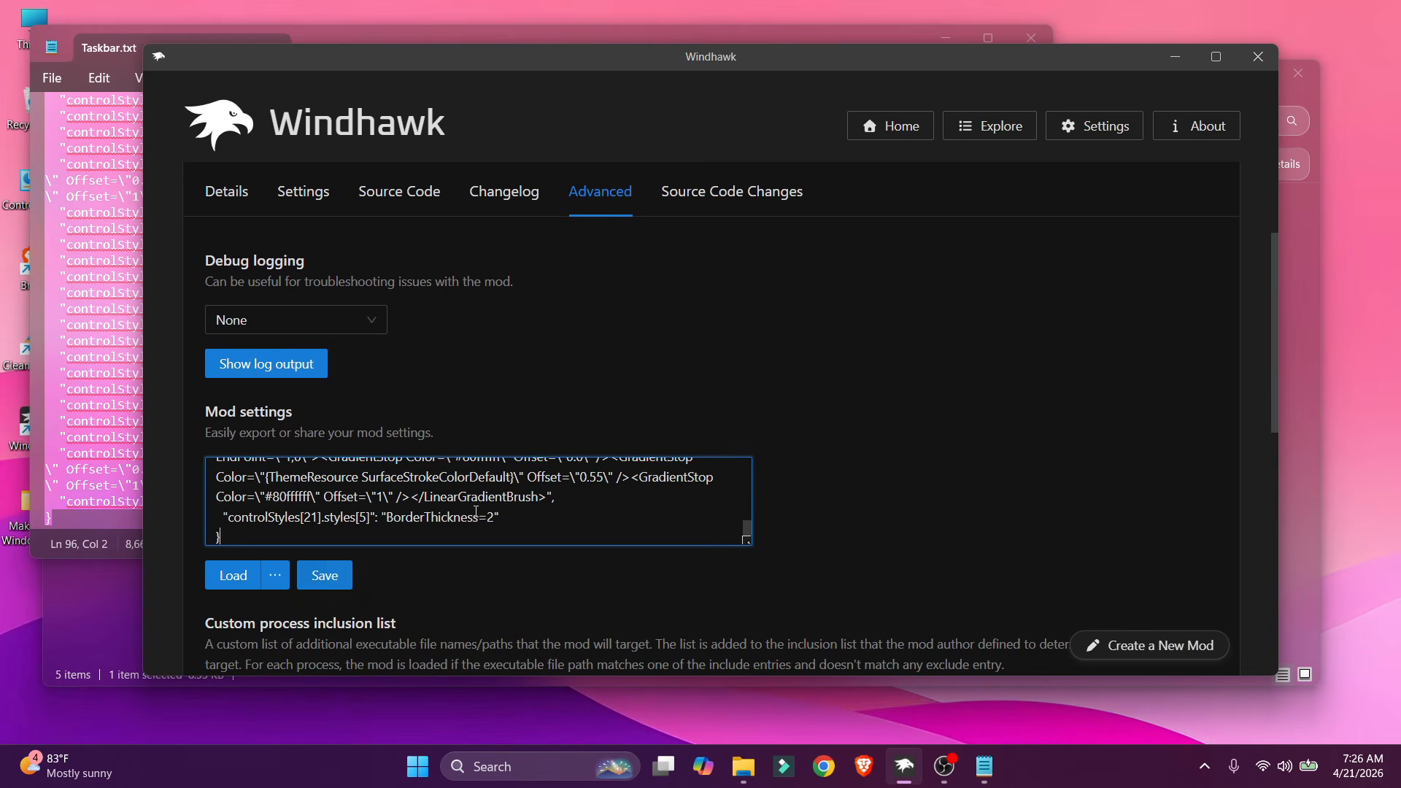
click(320, 575)
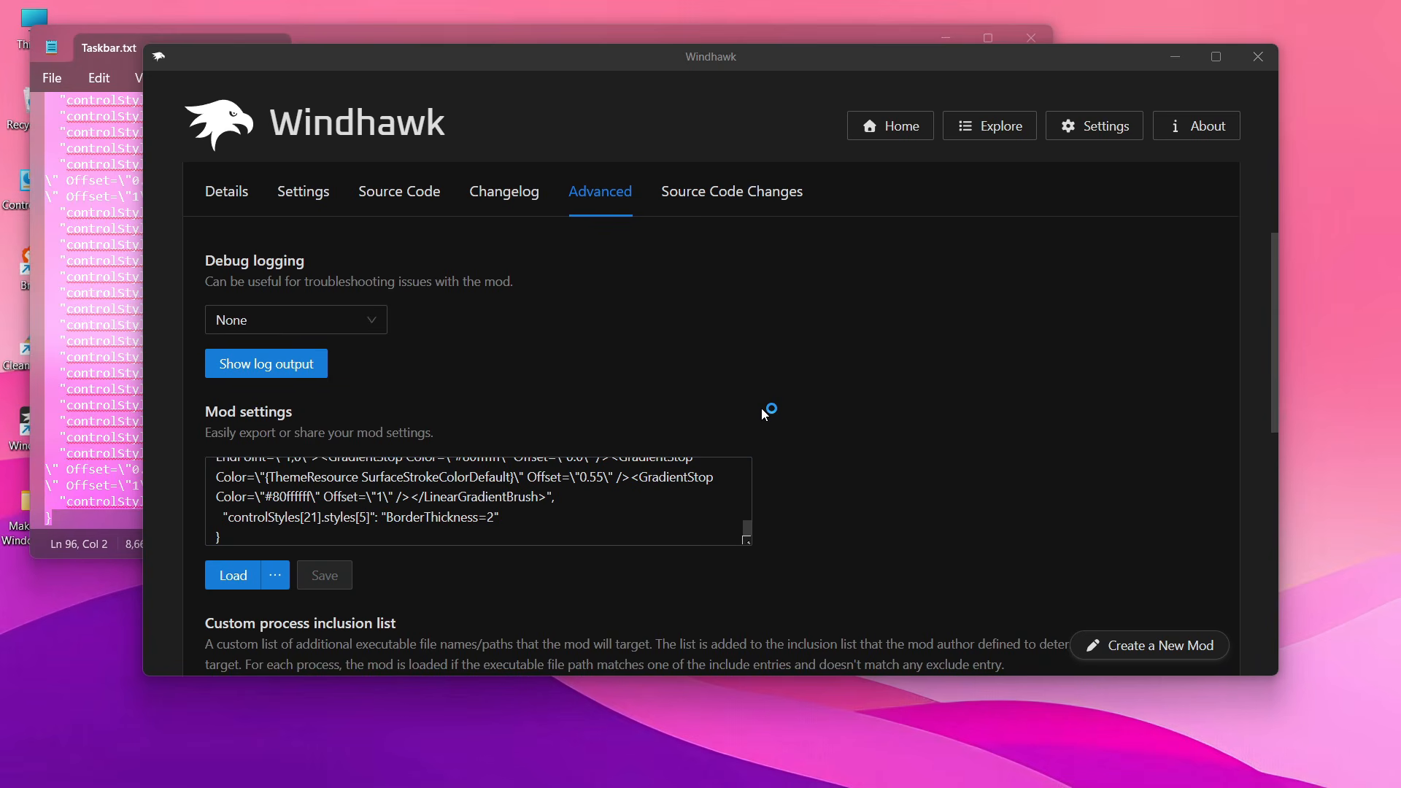
Return to the mod catalogue and install the Taskbar height and icon size mod, accepting the risk.
scroll(759, 418, up, 3)
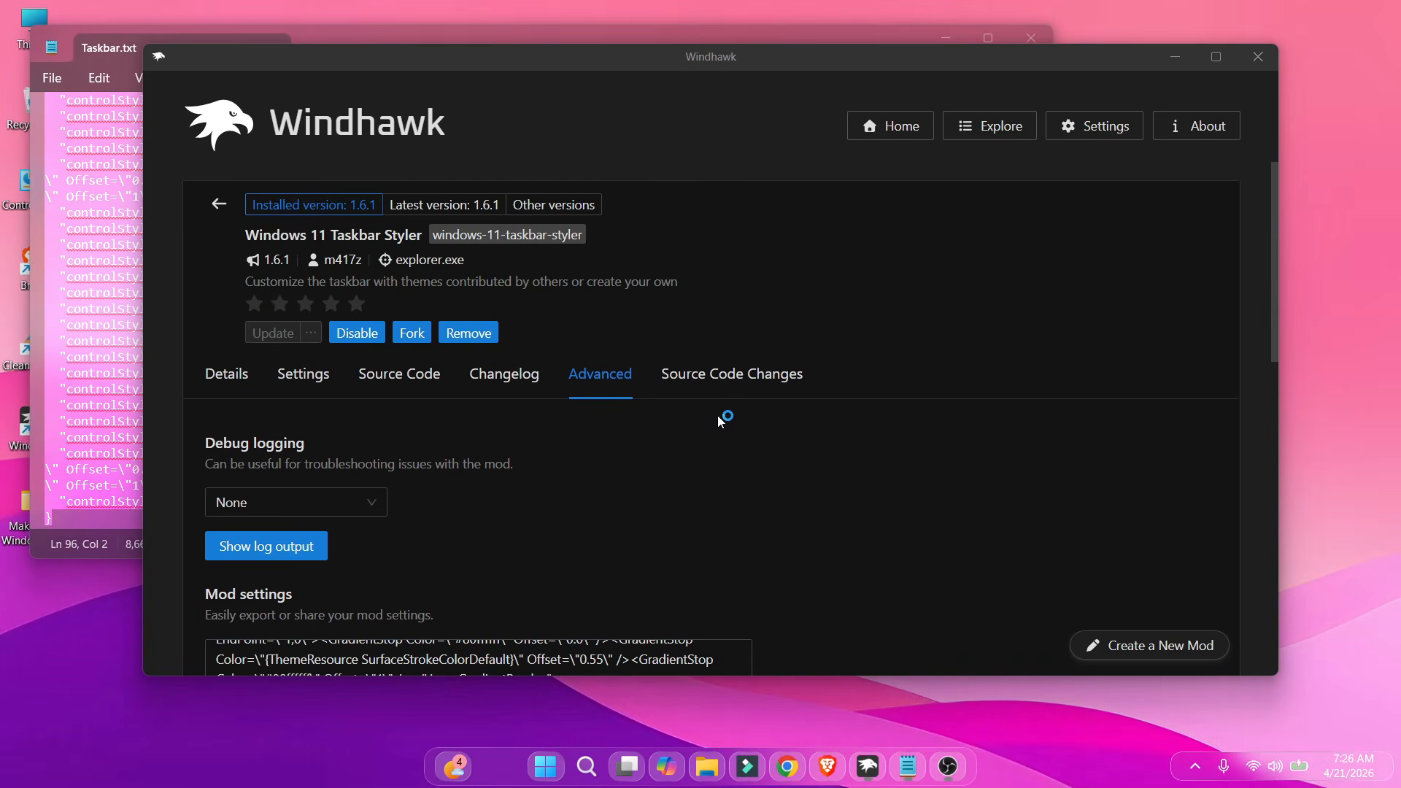
click(232, 219)
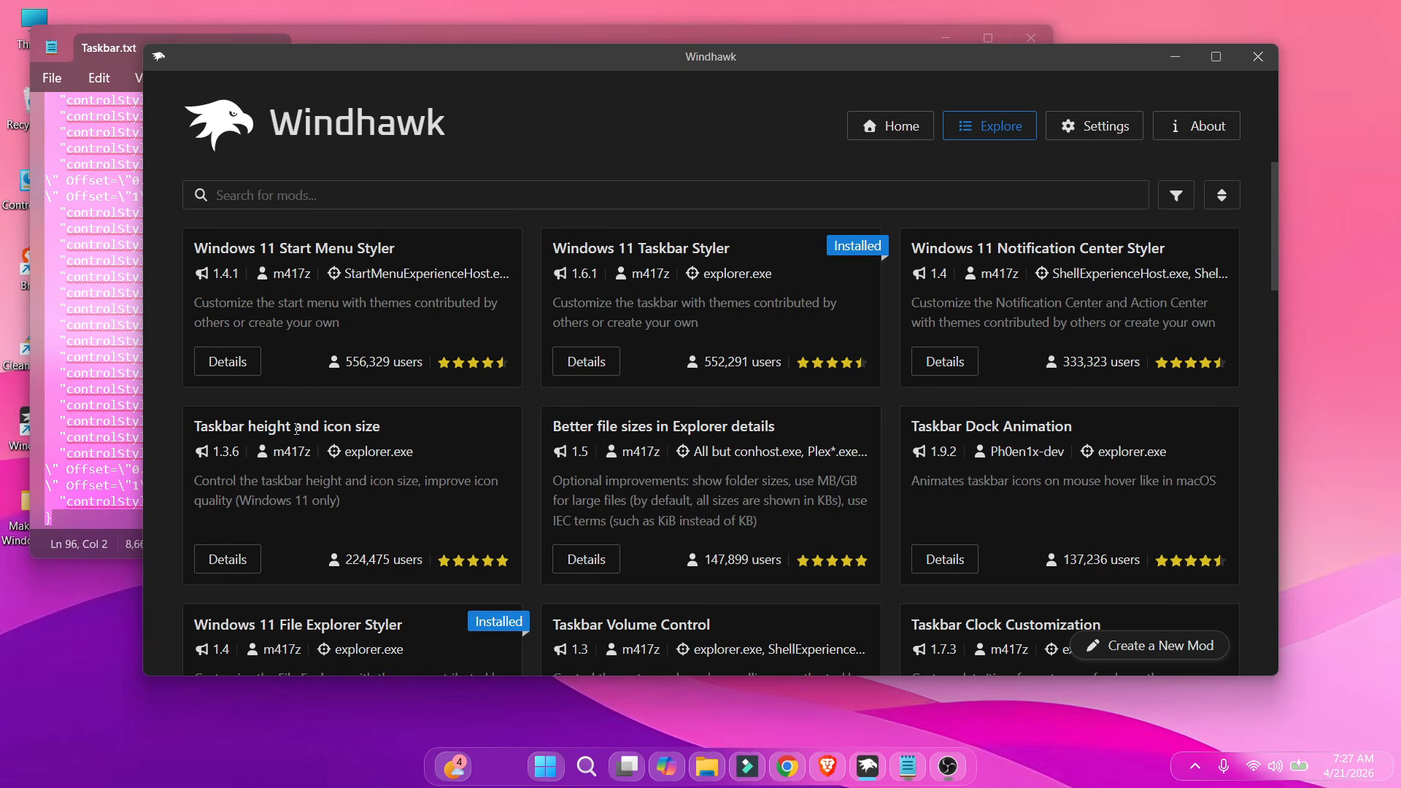
click(222, 563)
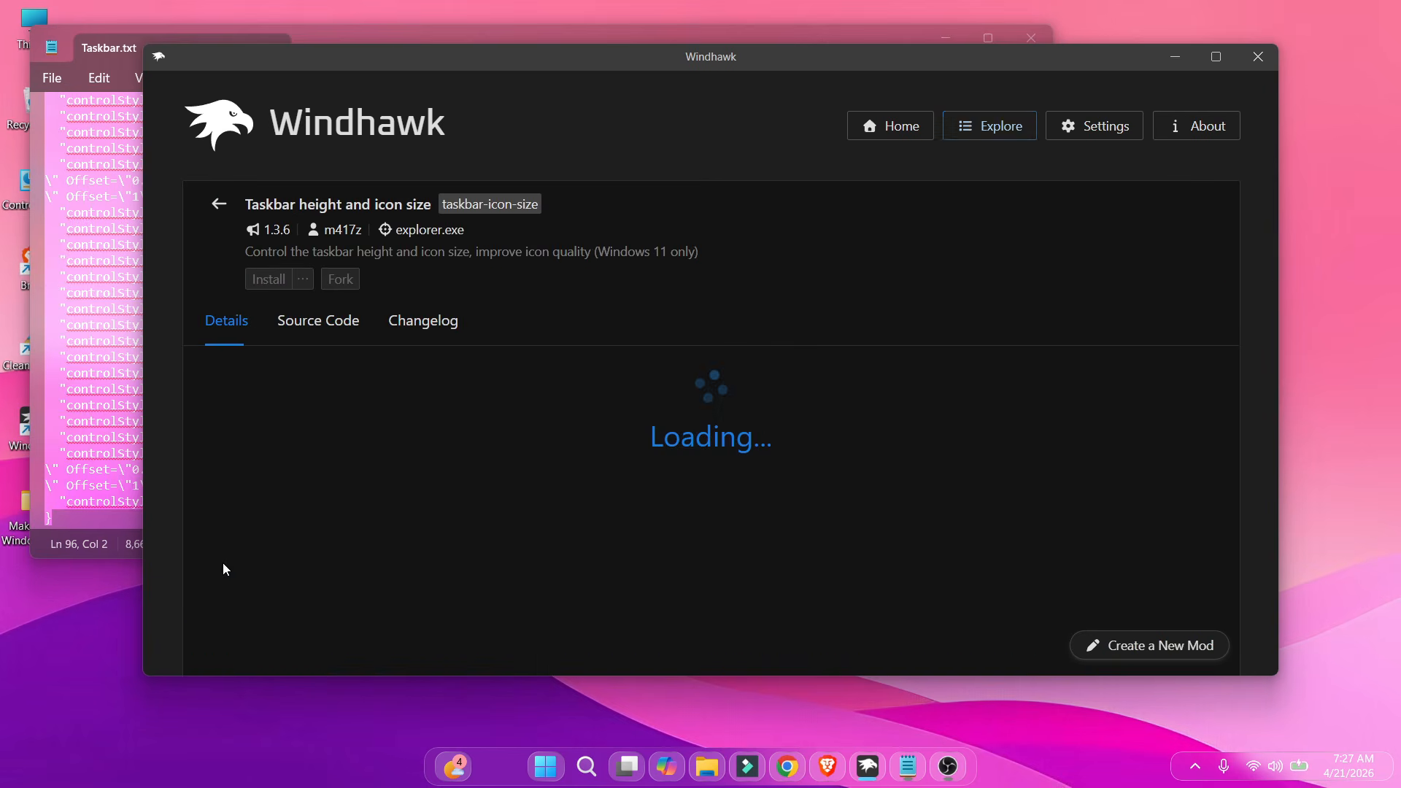
click(271, 290)
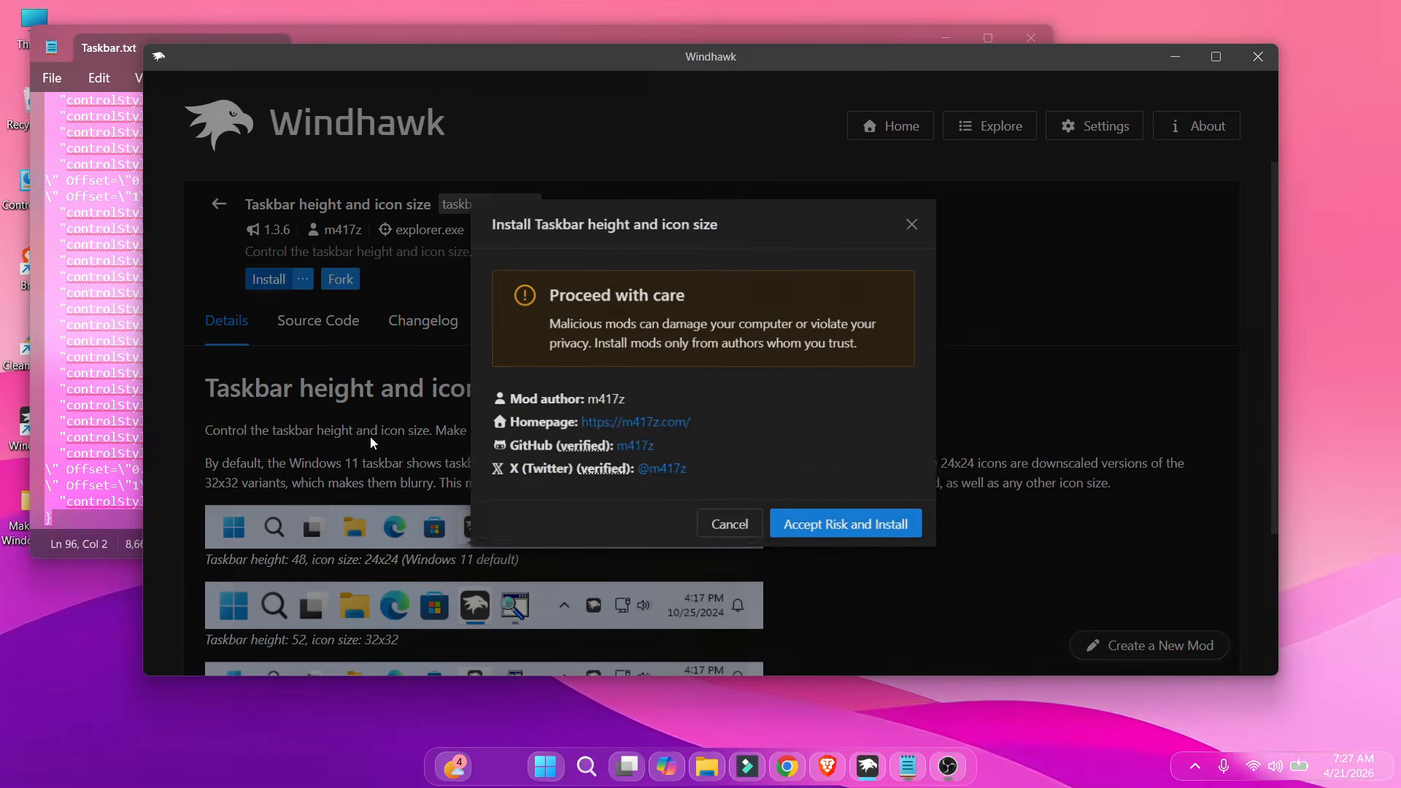
click(830, 538)
Close Taskbar.txt, move the Windhawk window off the desktop's theme folder and reopen the Windhawk Mods folder.
drag(555, 61, 556, 172)
click(1028, 40)
drag(838, 118, 835, 292)
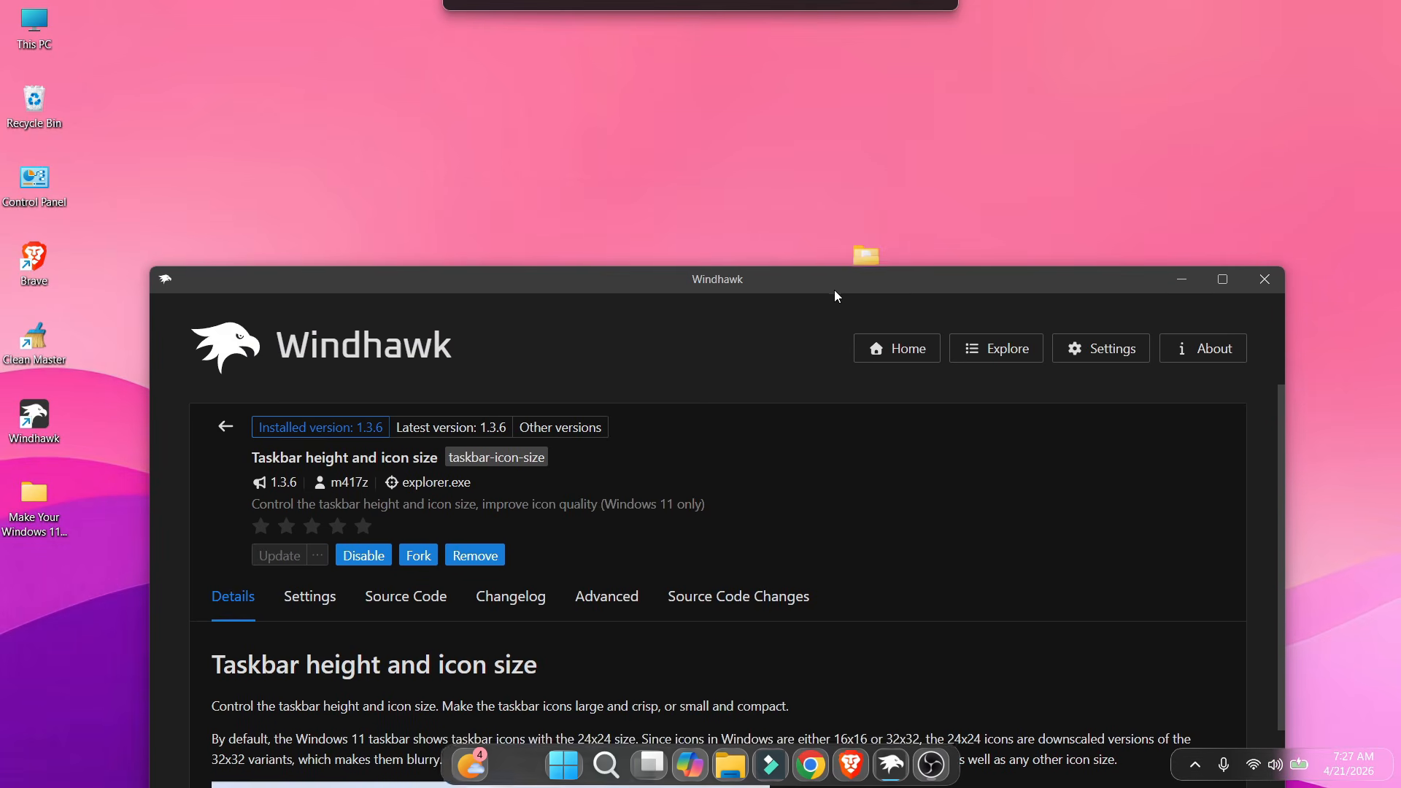
click(869, 256)
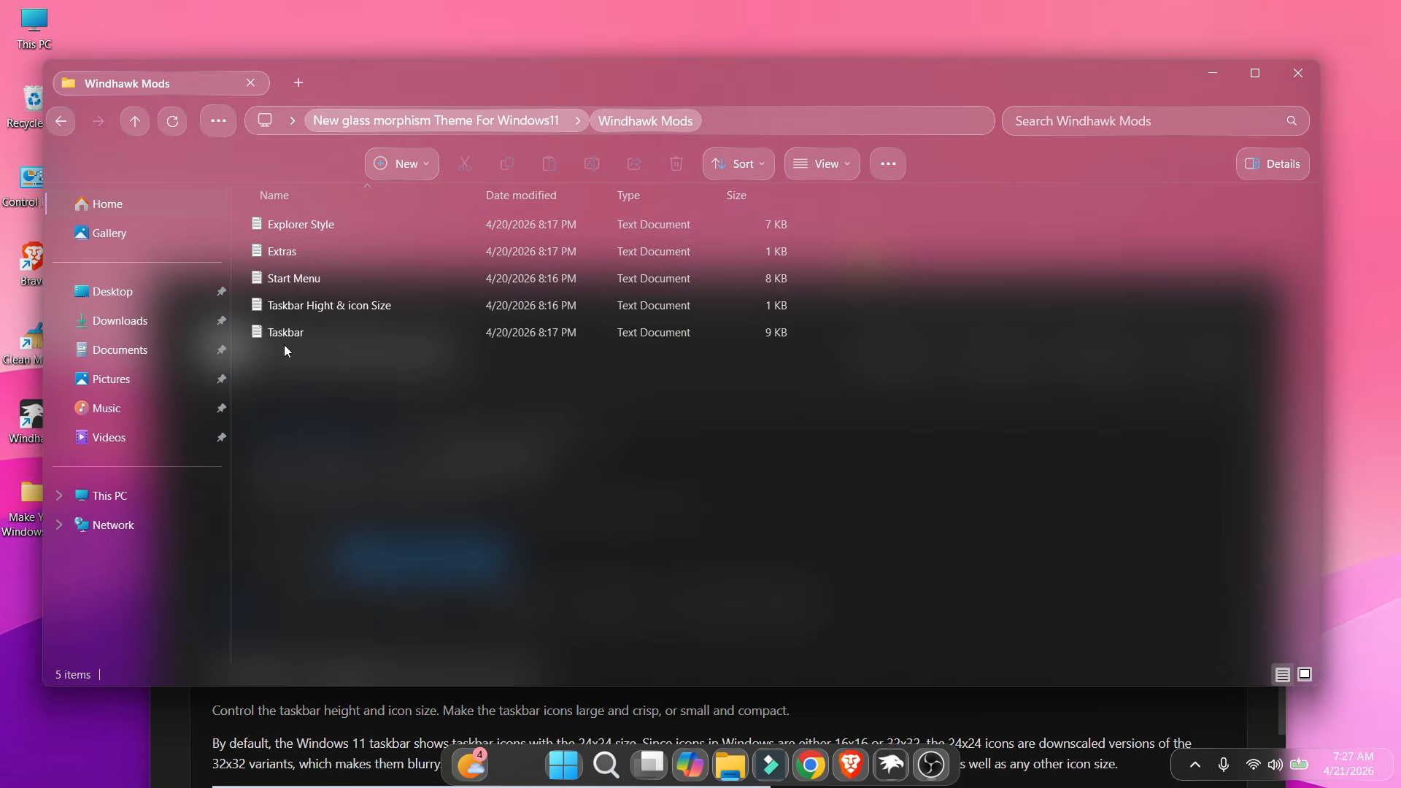
Copy the entire contents of Taskbar Hight & icon Size.txt and return to Windhawk.
double_click(299, 309)
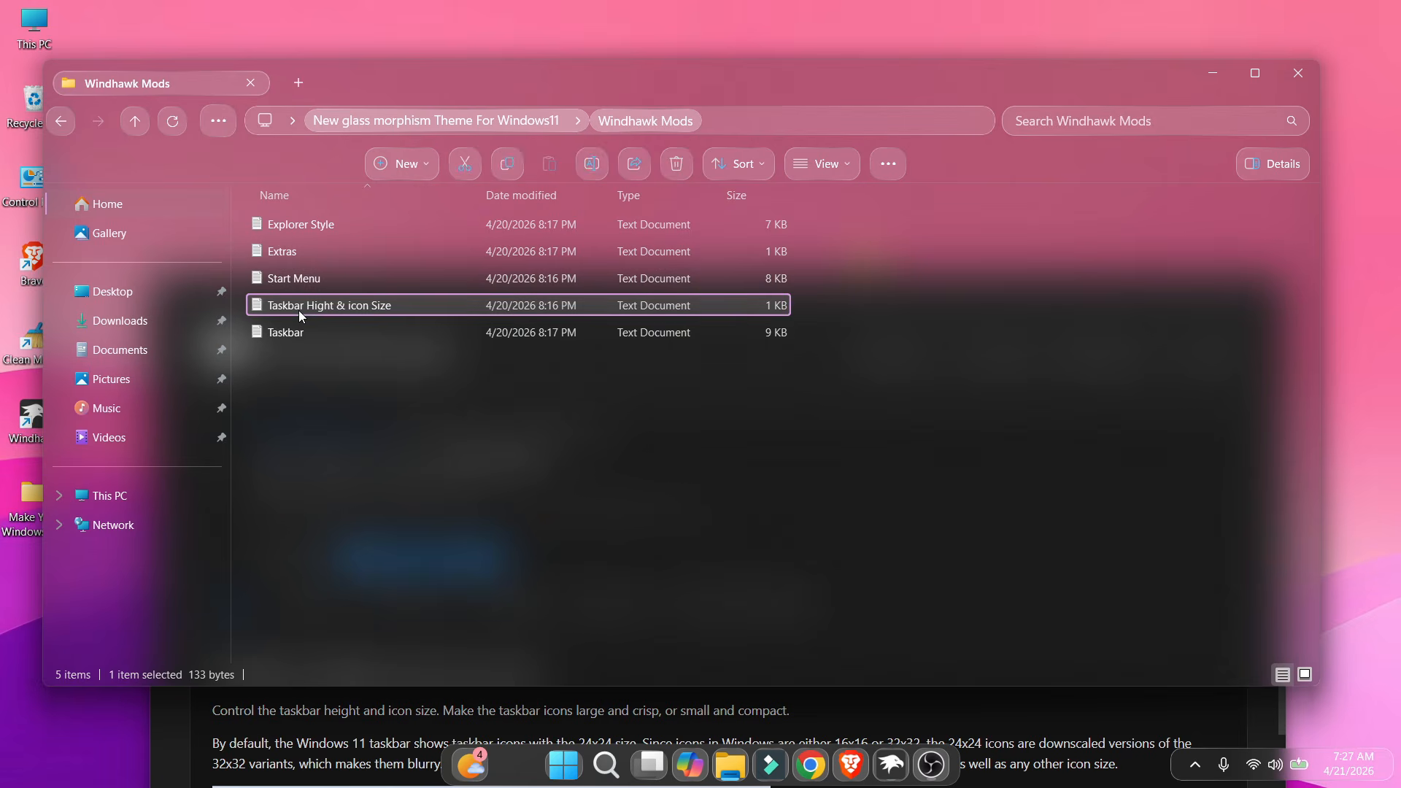
key(ctrl+a)
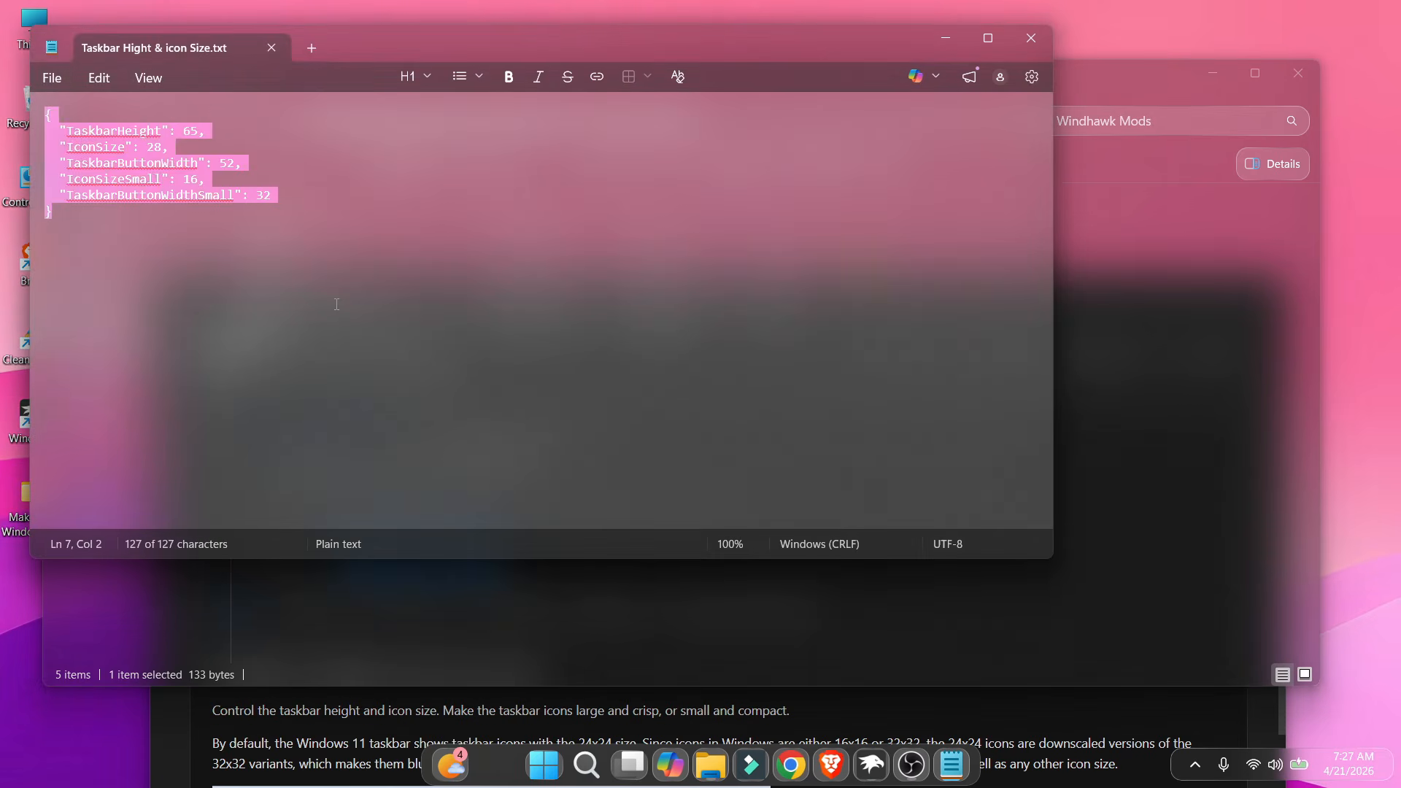
click(823, 713)
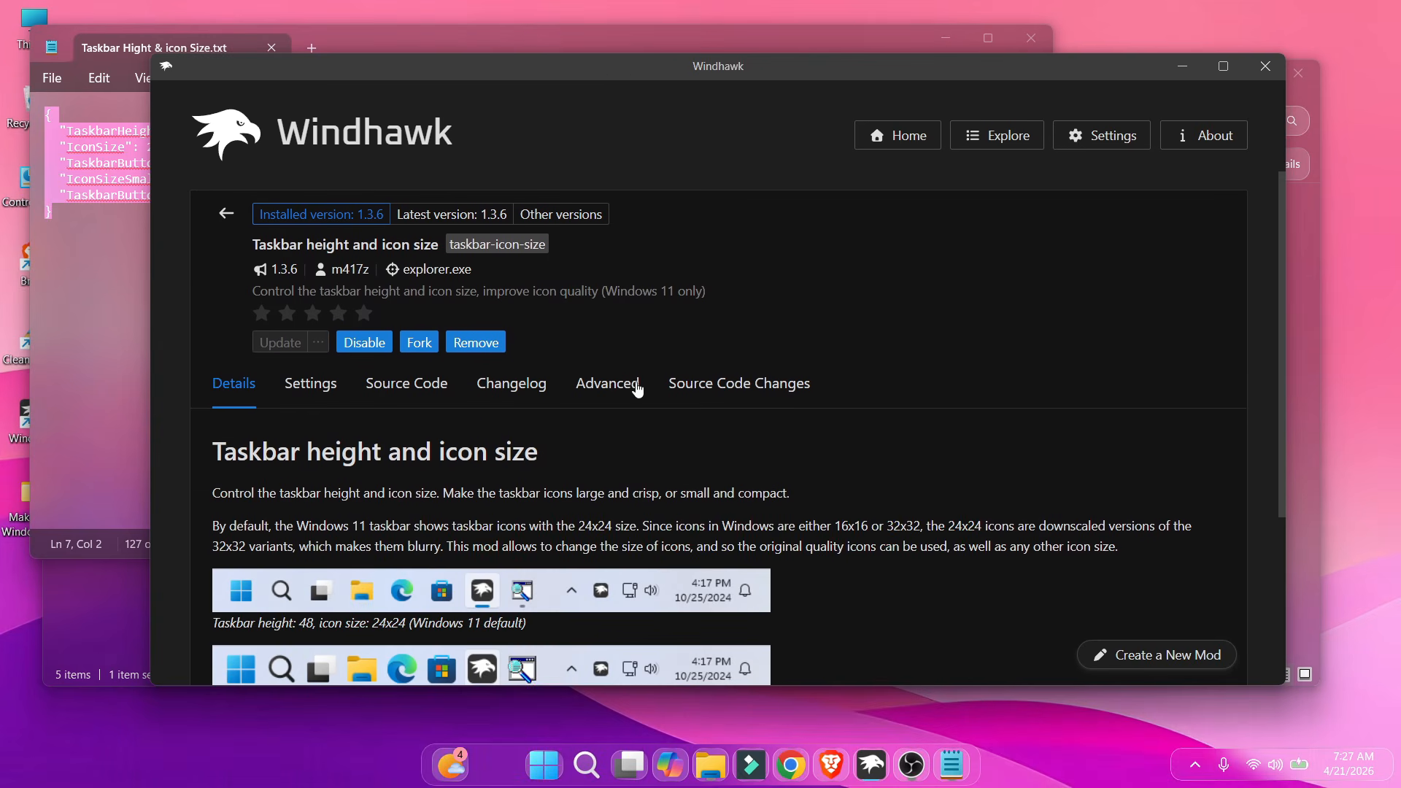
Replace the Taskbar height and icon size mod's advanced settings with the copied code (height 65, icon size 28, button width 52) and save them.
click(629, 385)
scroll(470, 605, down, 2)
click(324, 499)
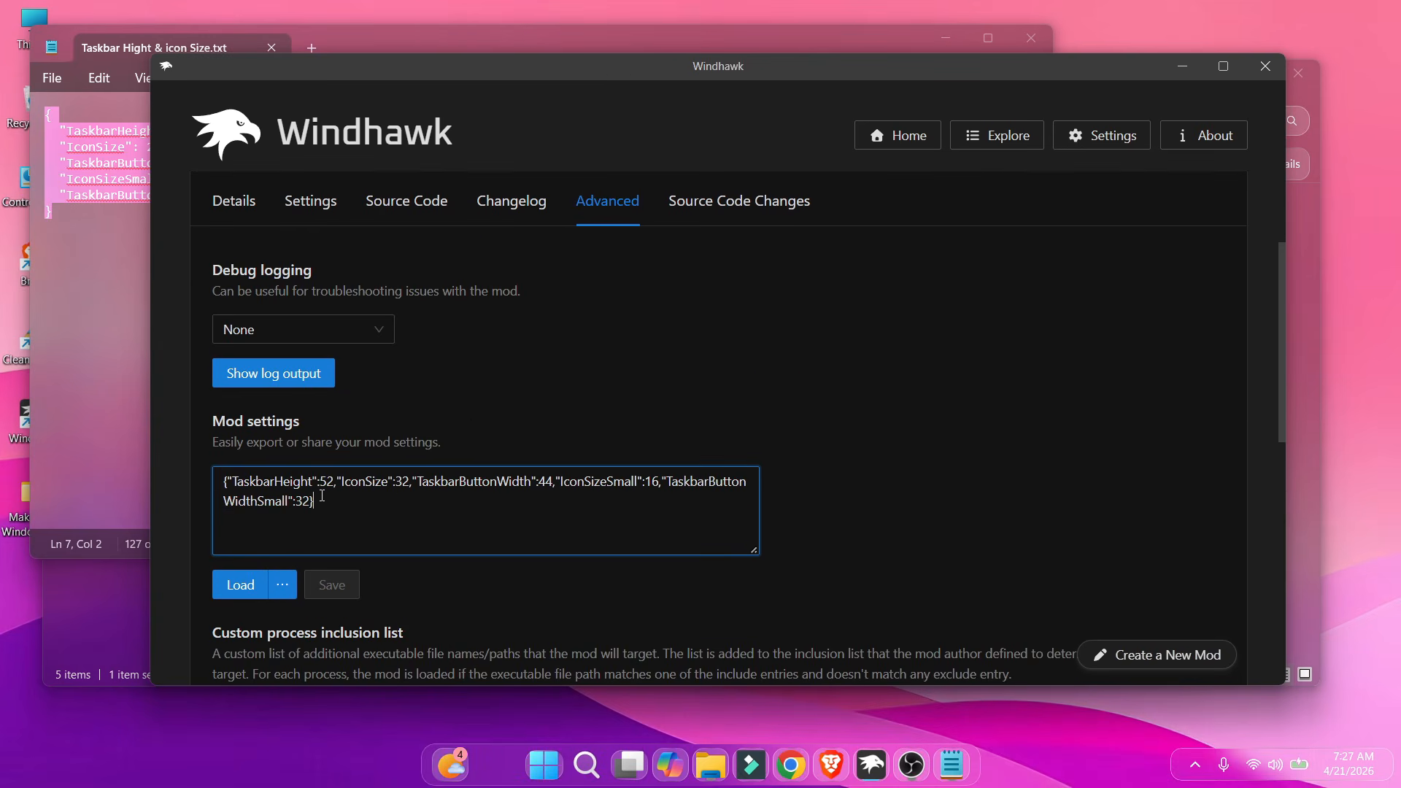
key(ctrl+a)
key(ctrl+v)
click(348, 588)
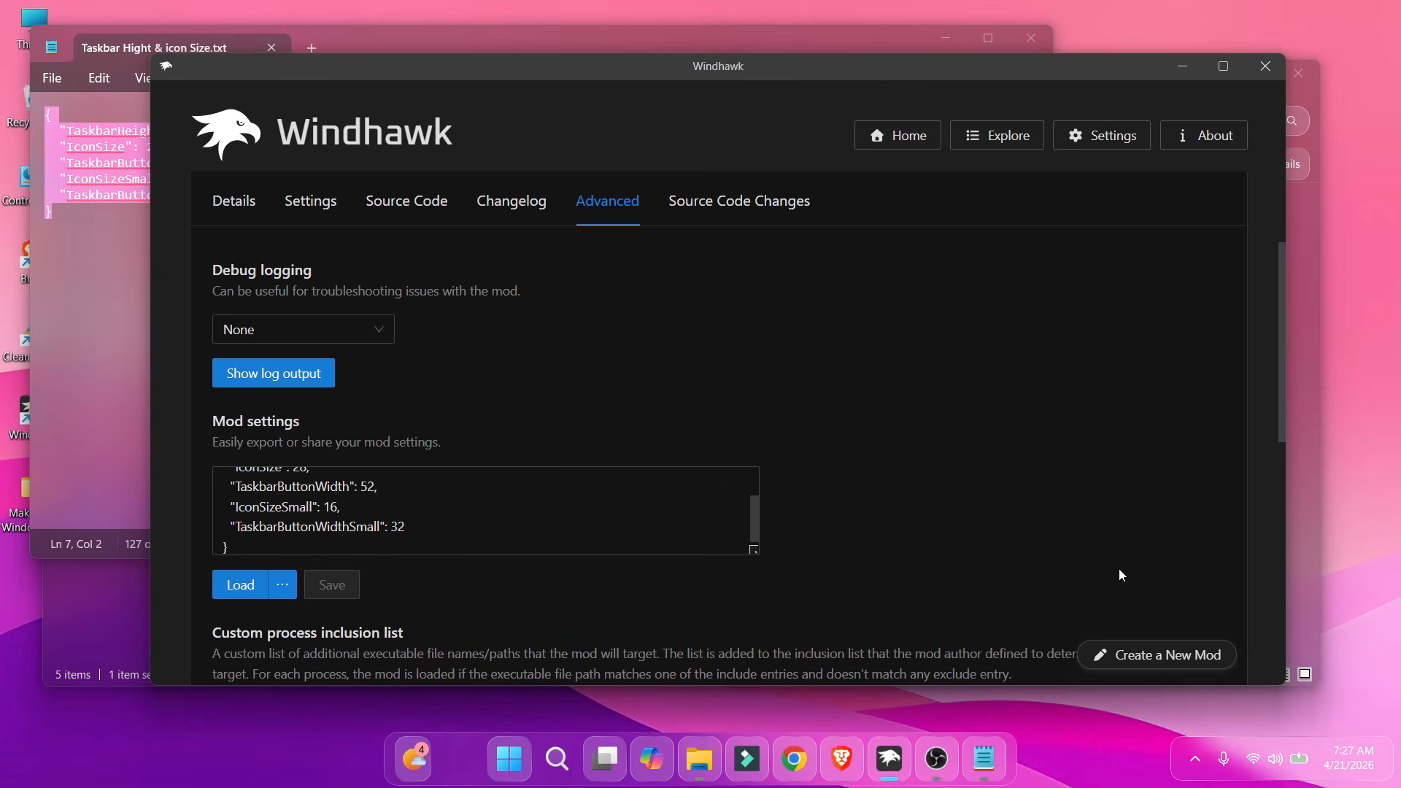
scroll(974, 557, up, 2)
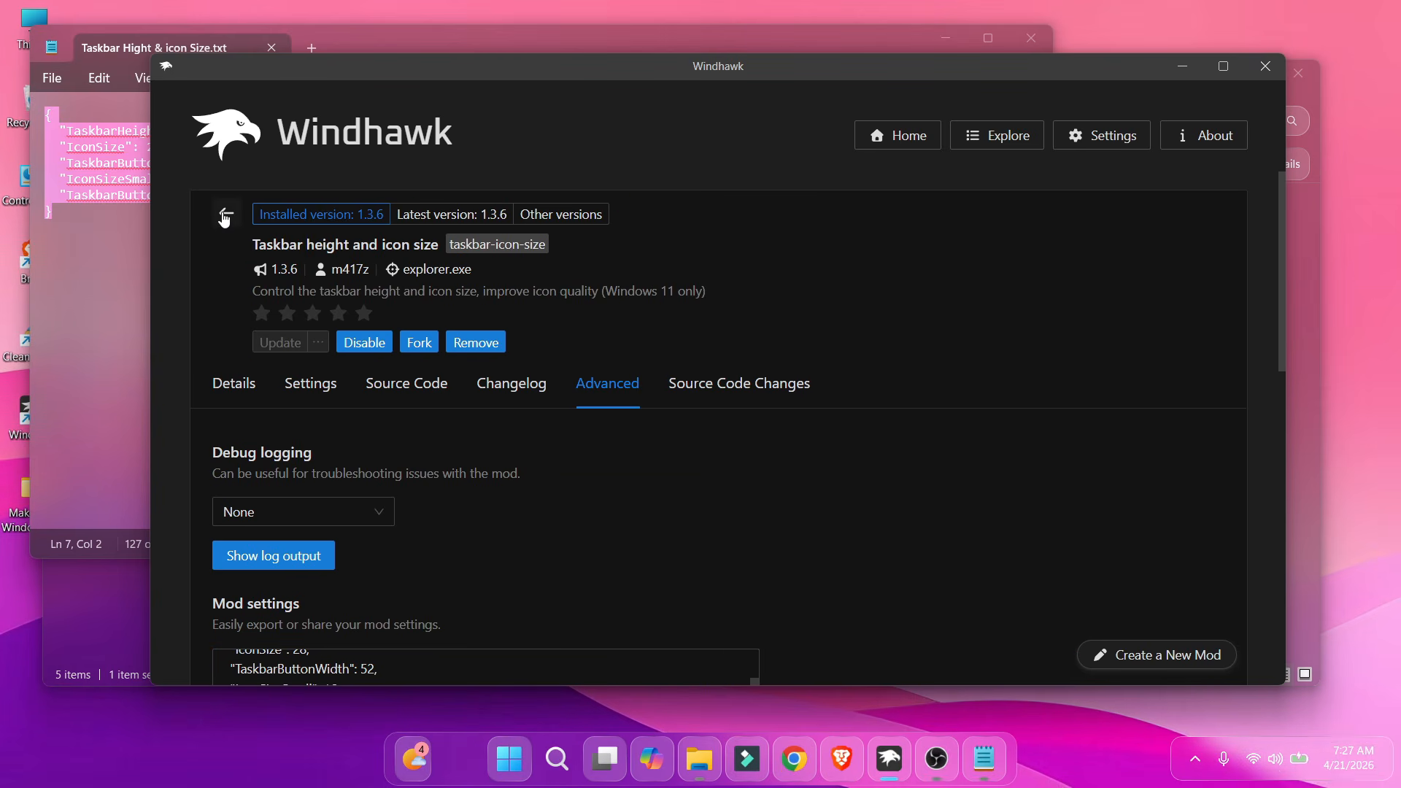
Return to the mod catalogue and install the Windows 11 Start Menu Styler mod, accepting the risk.
click(225, 217)
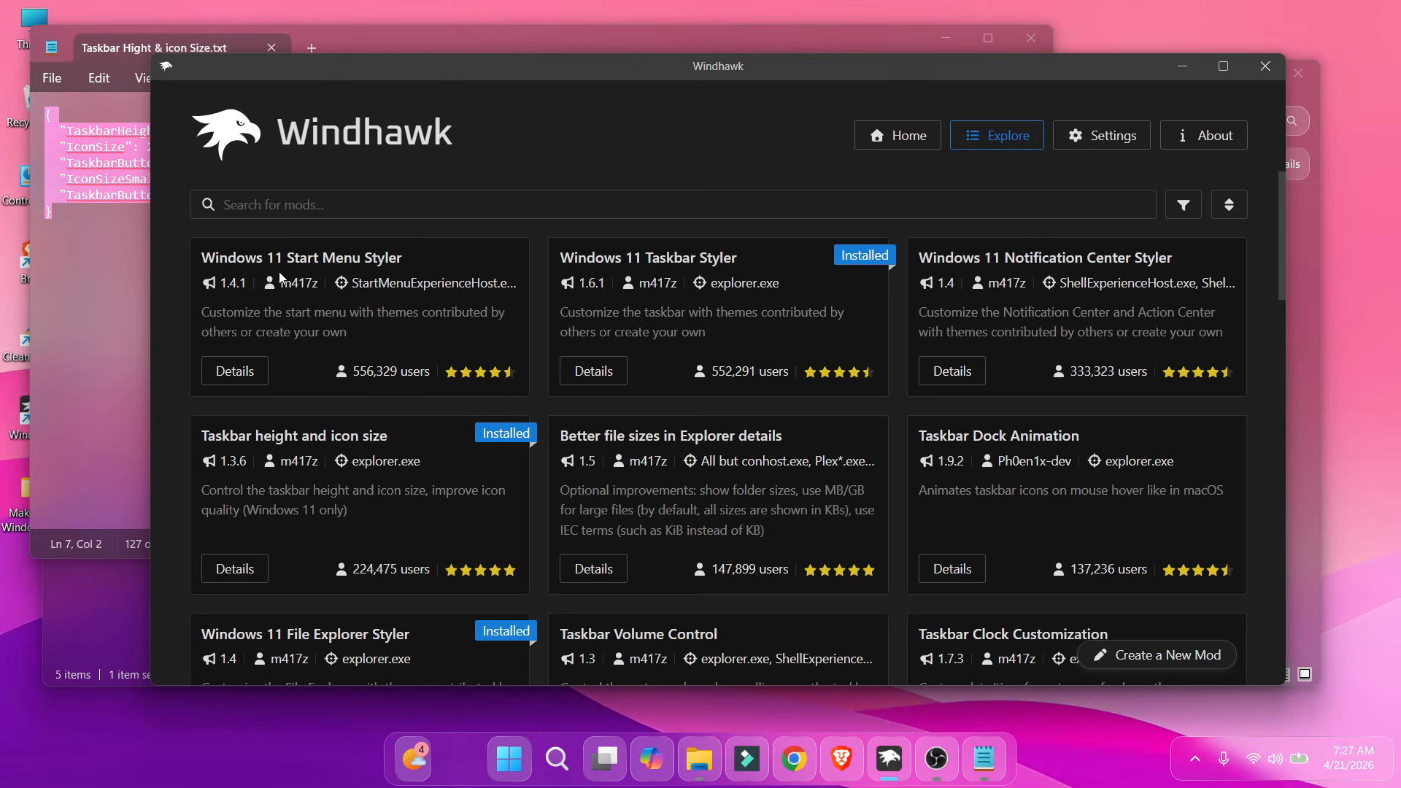
click(256, 373)
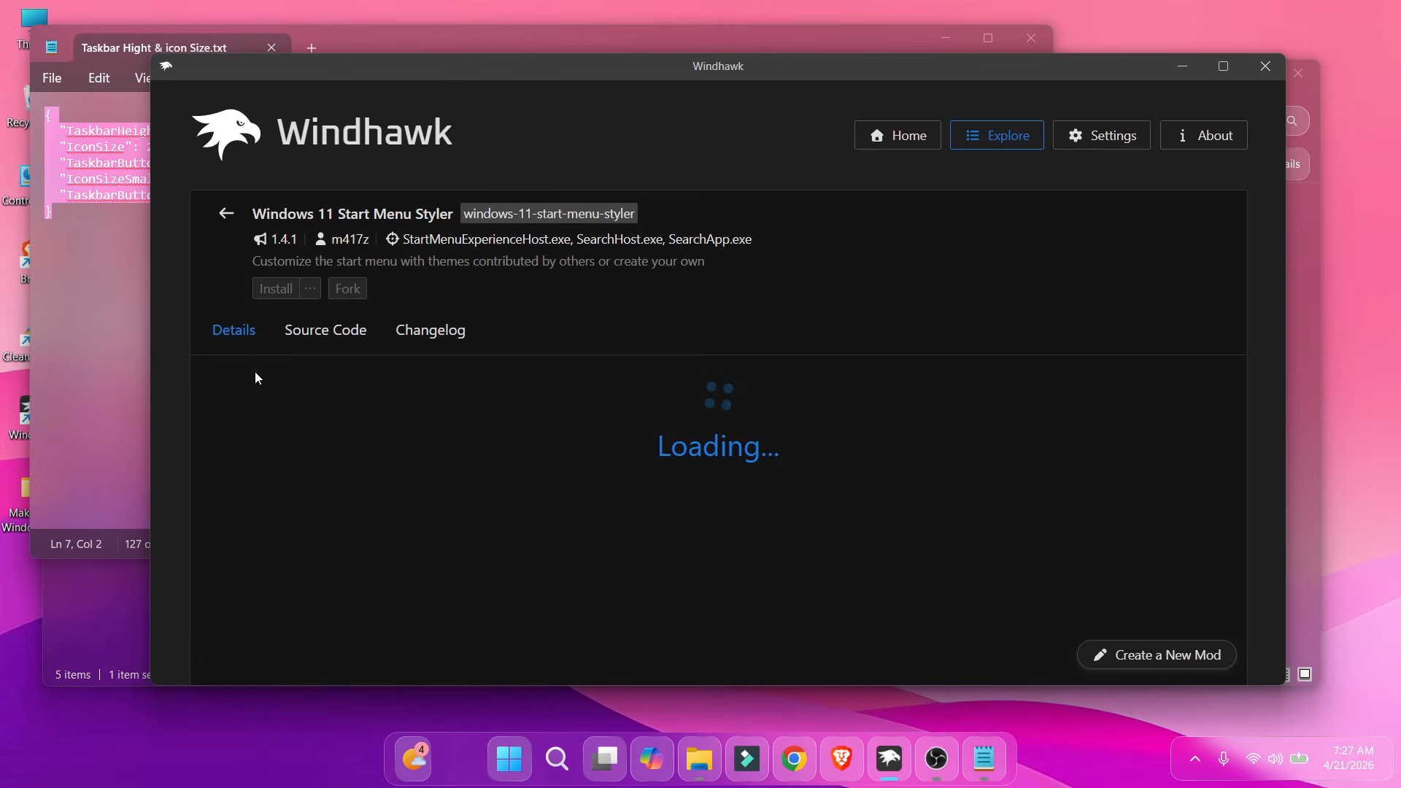
click(271, 290)
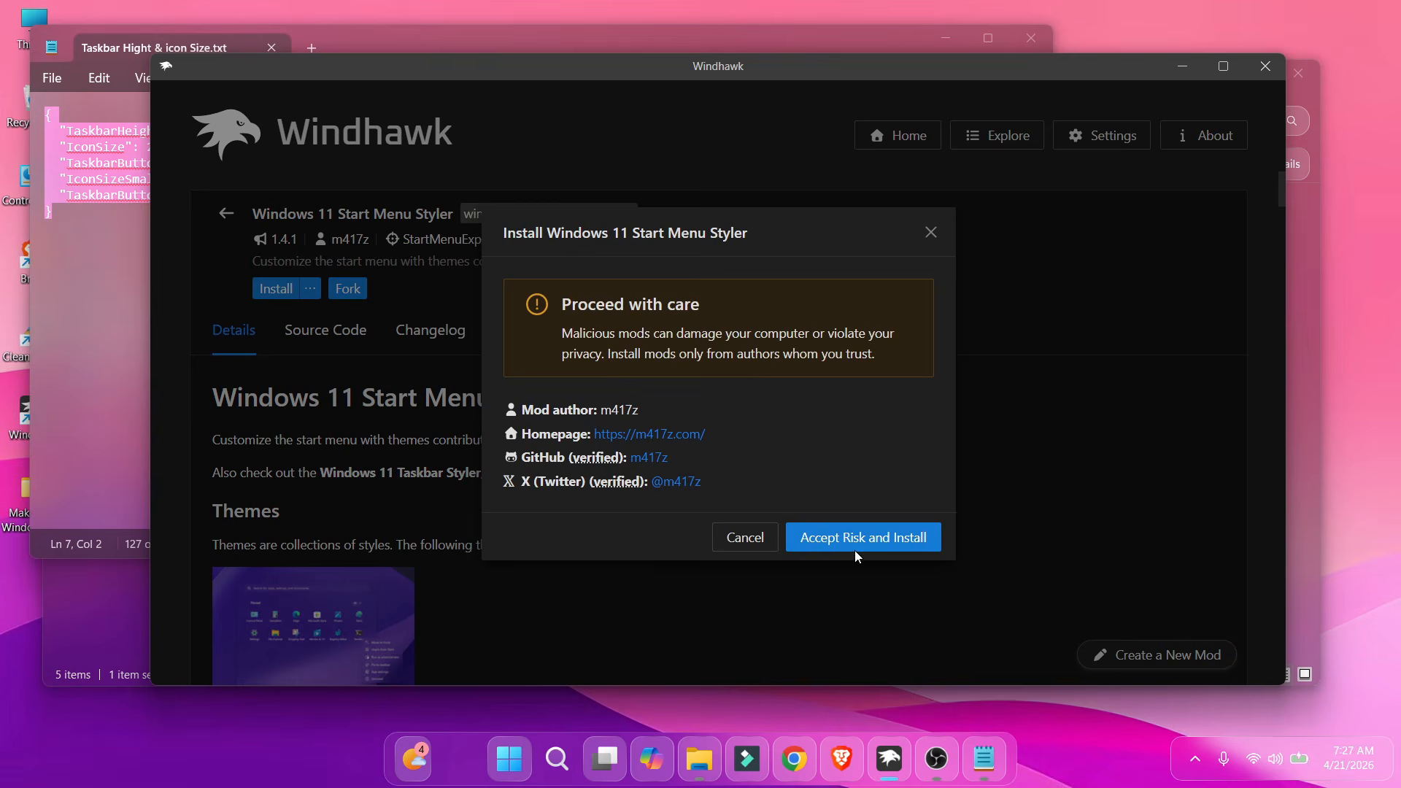
click(855, 543)
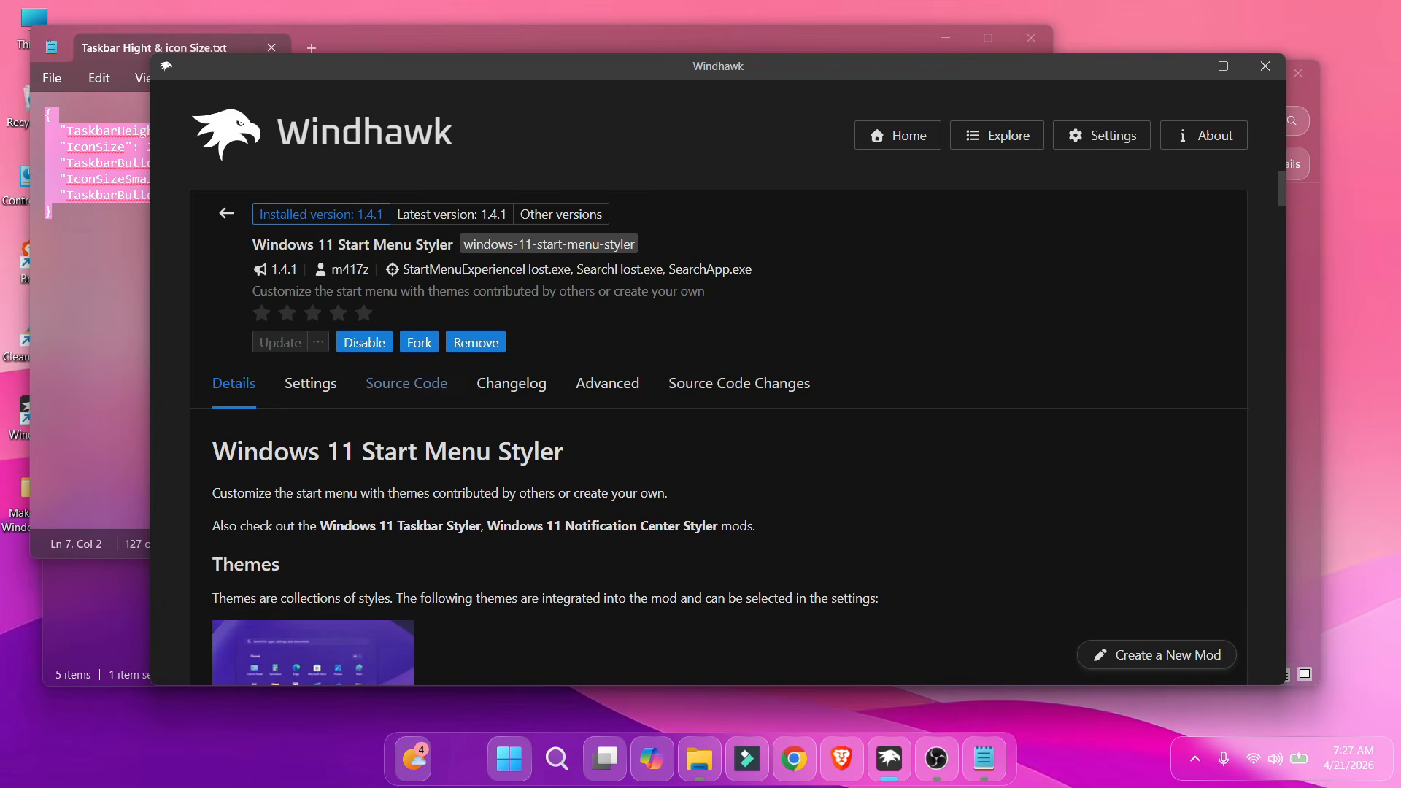
Close Taskbar Hight & icon Size.txt, move the Windhawk window off the Windhawk Mods folder and open the Start Menu text file.
click(1019, 42)
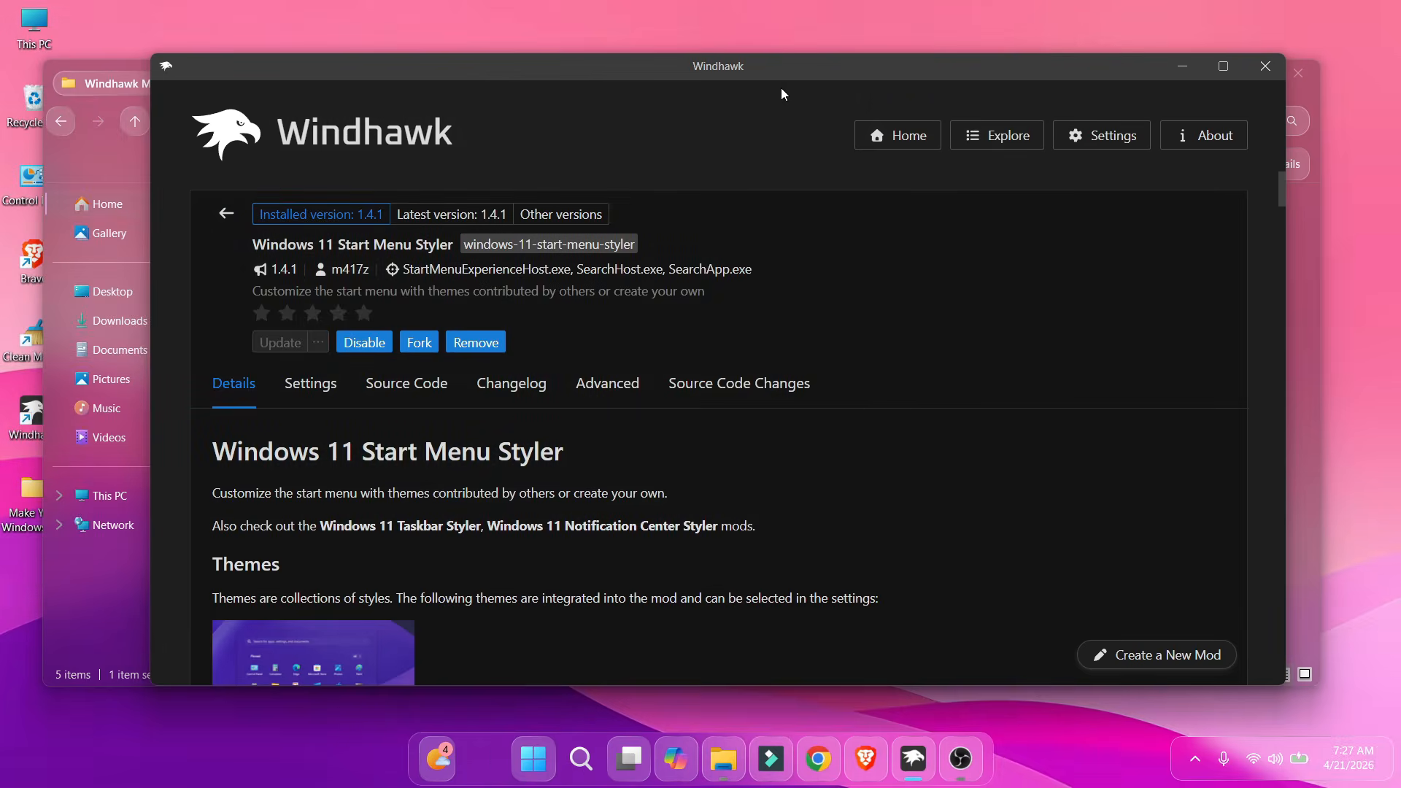
drag(745, 76, 743, 368)
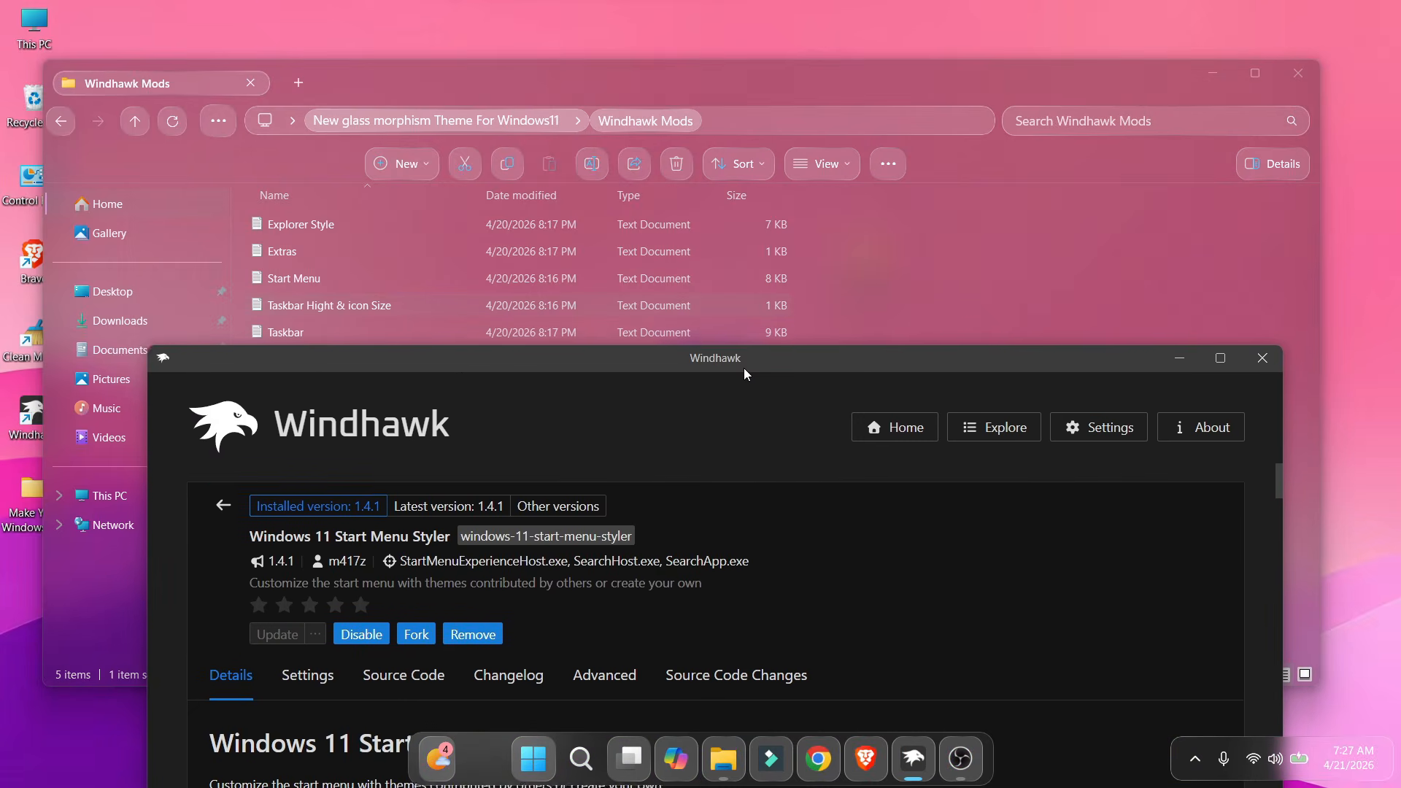
click(328, 287)
double_click(343, 290)
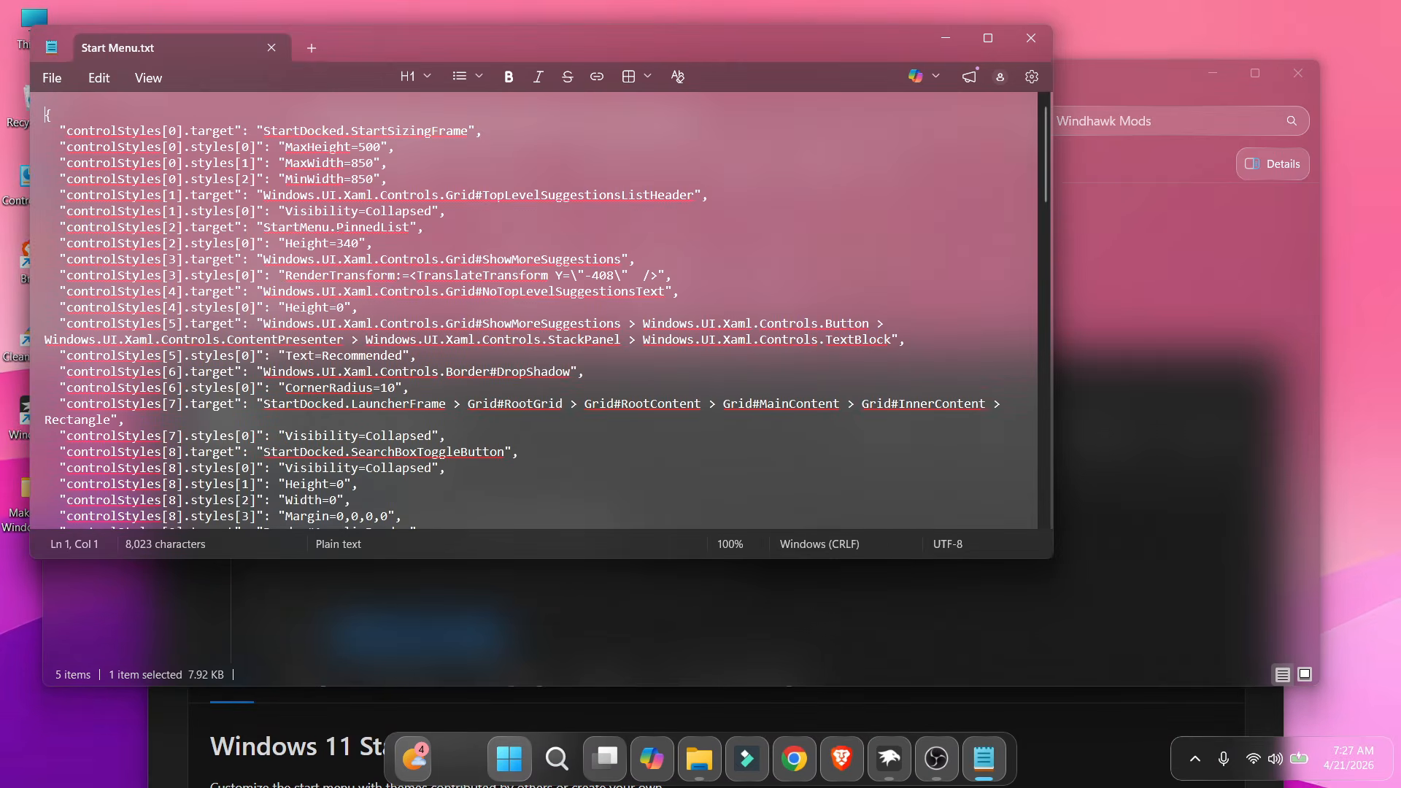
Copy the entire contents of Start Menu.txt, close it and its folder, and move the Windhawk window back up.
key(ctrl+a)
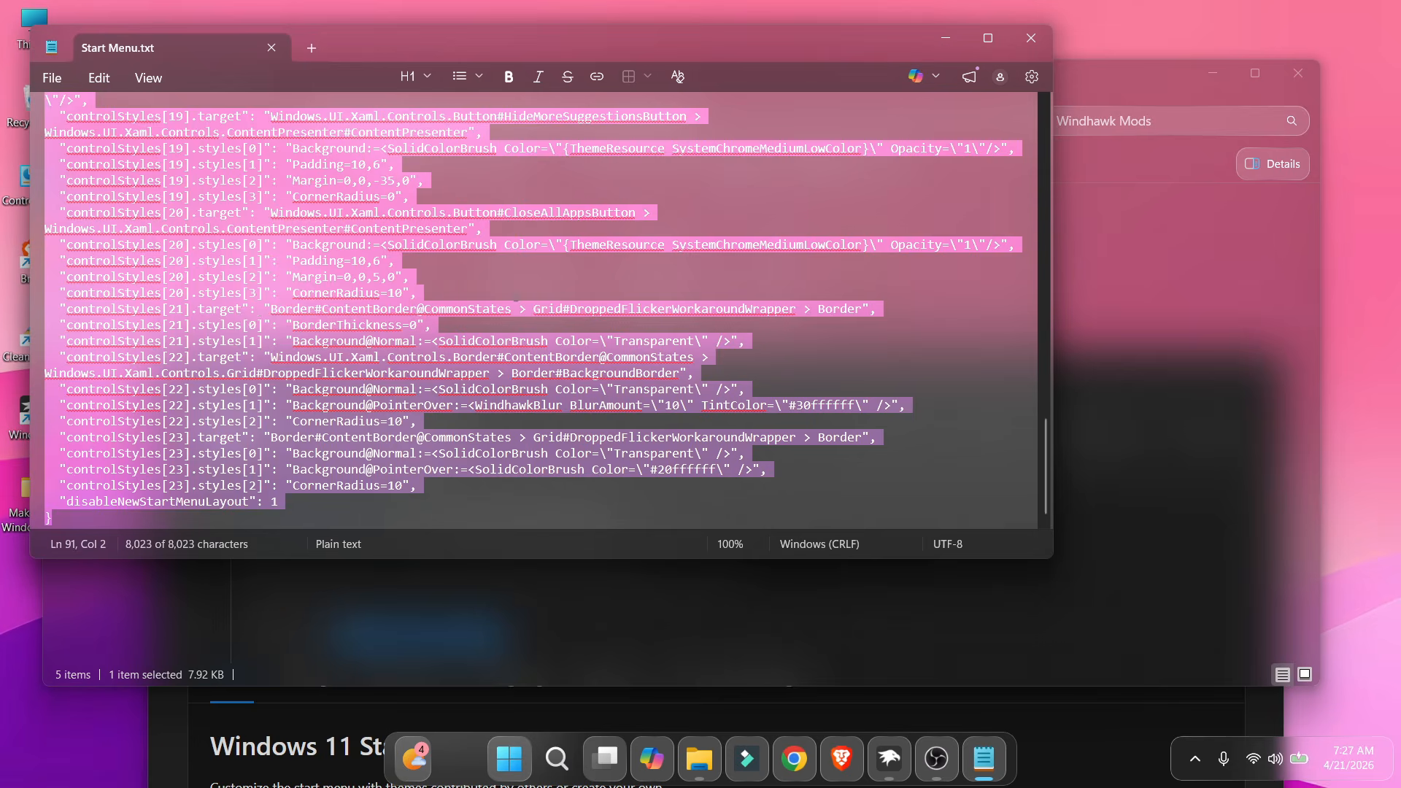
right_click(218, 354)
click(303, 365)
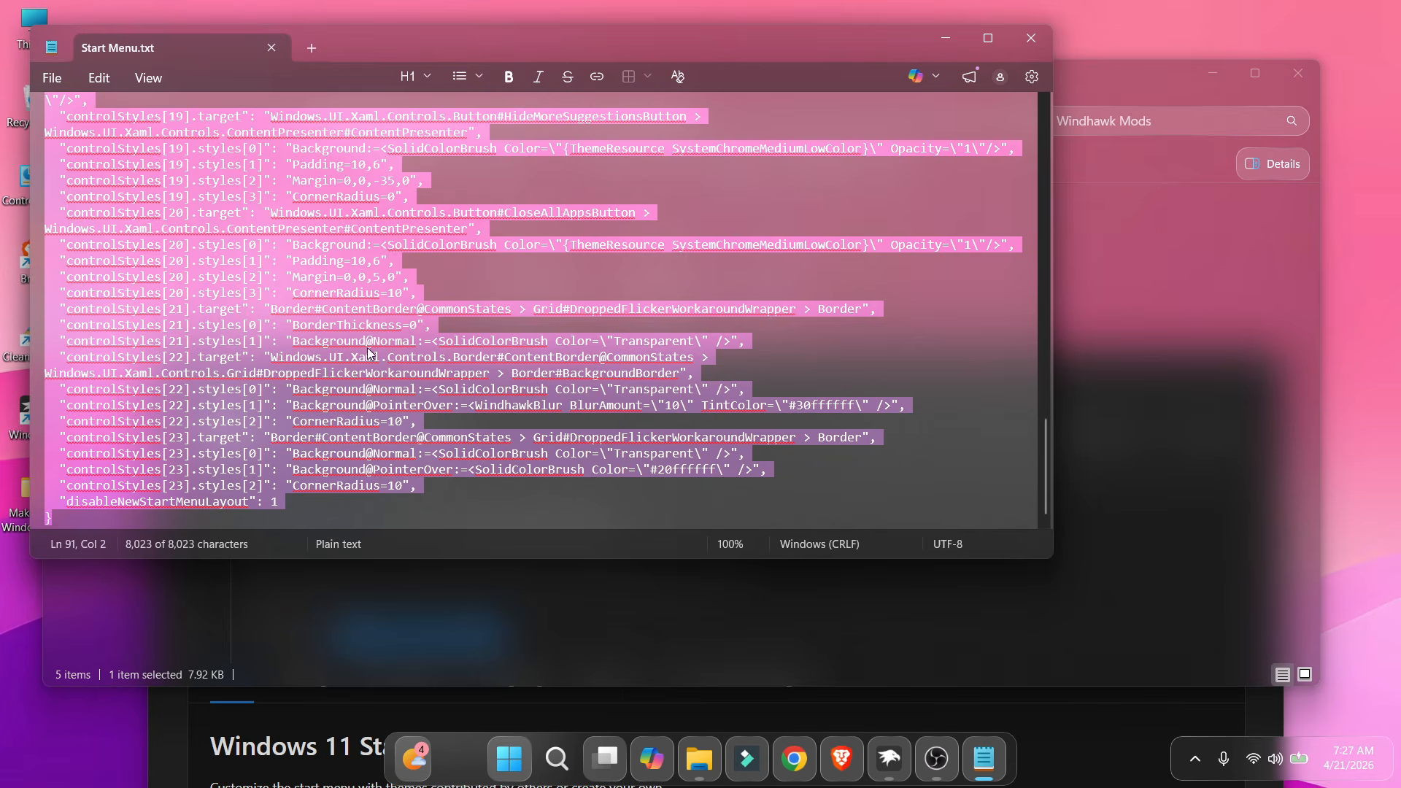
click(1028, 38)
click(1302, 73)
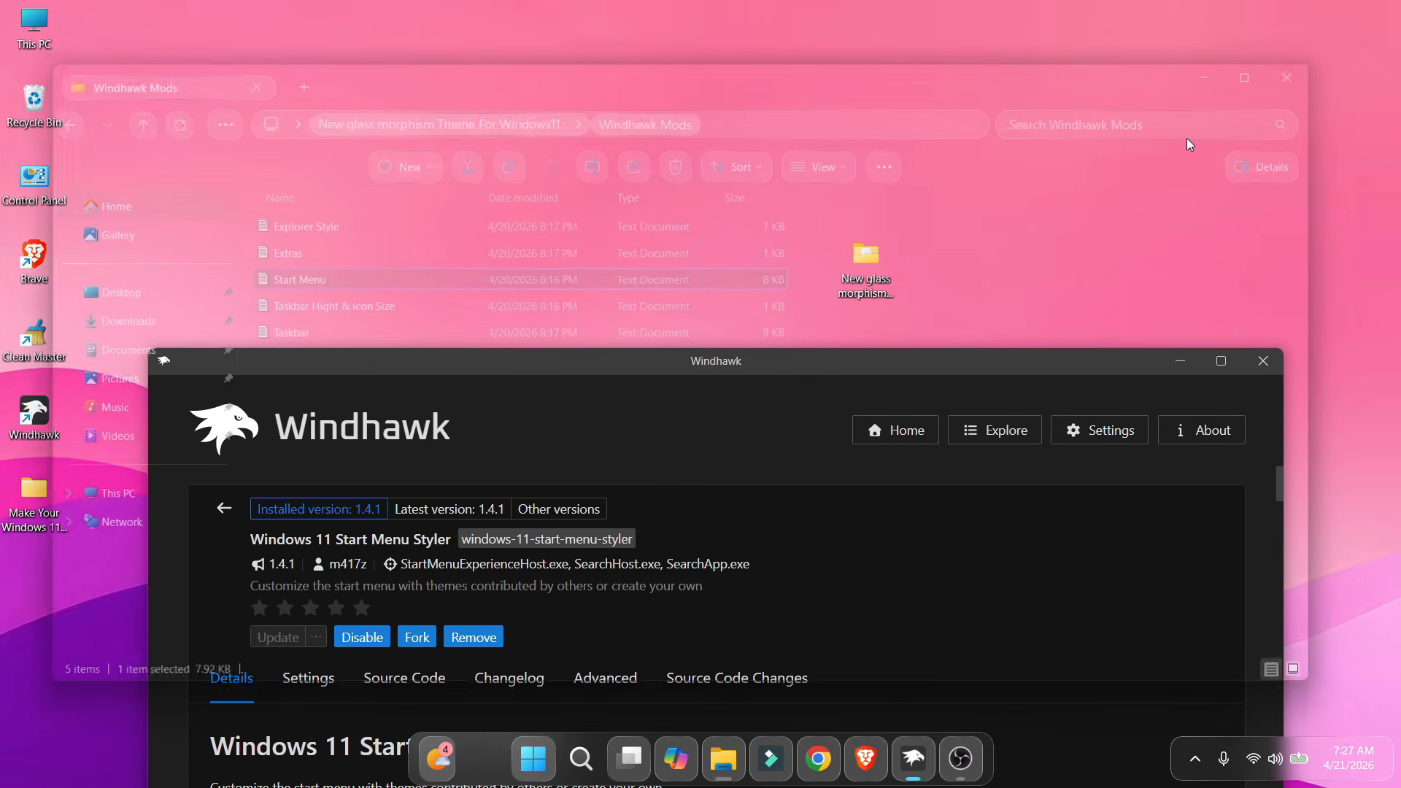
drag(475, 255, 479, 79)
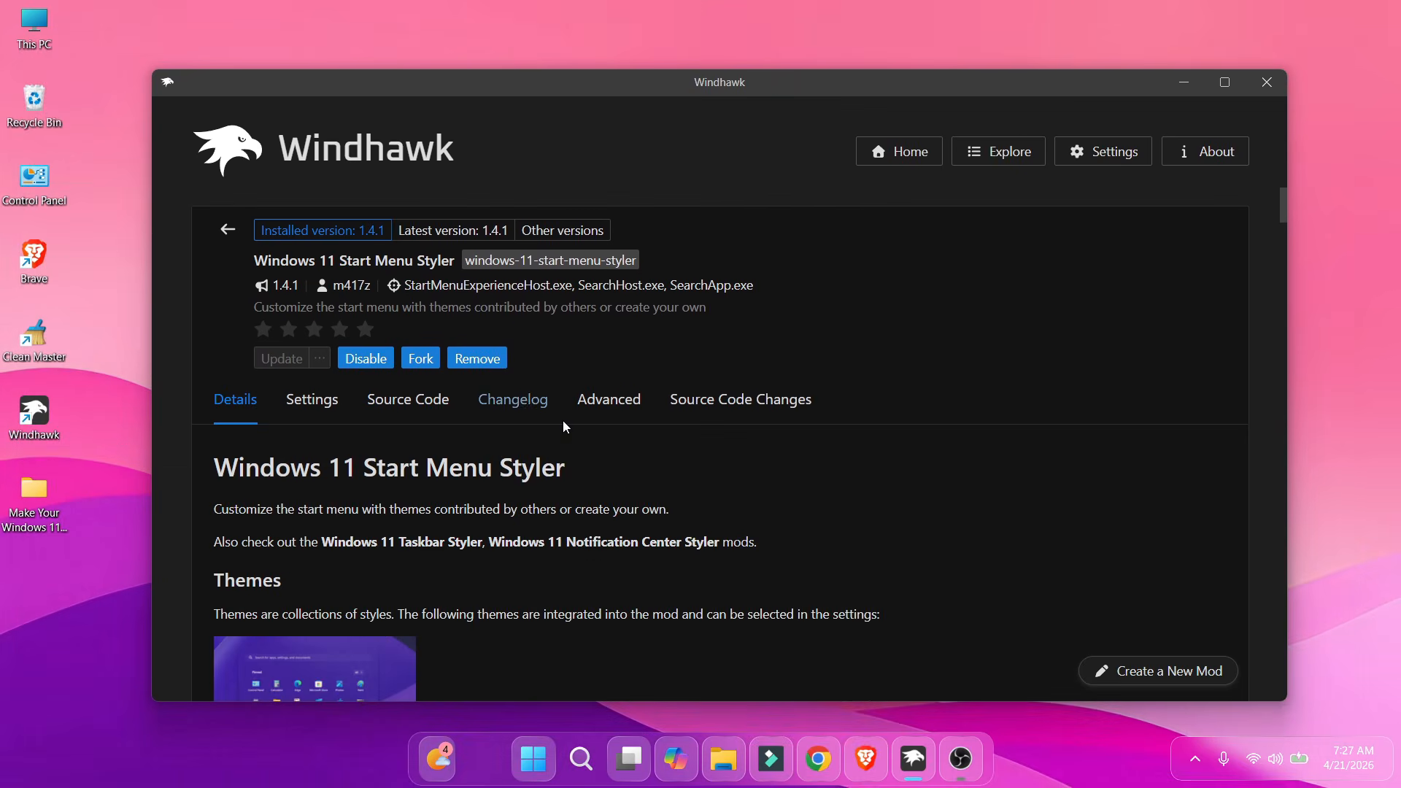
Replace the Windows 11 Start Menu Styler mod's advanced settings with the copied code and save them.
click(610, 399)
scroll(511, 419, down, 5)
click(462, 422)
key(ctrl+a)
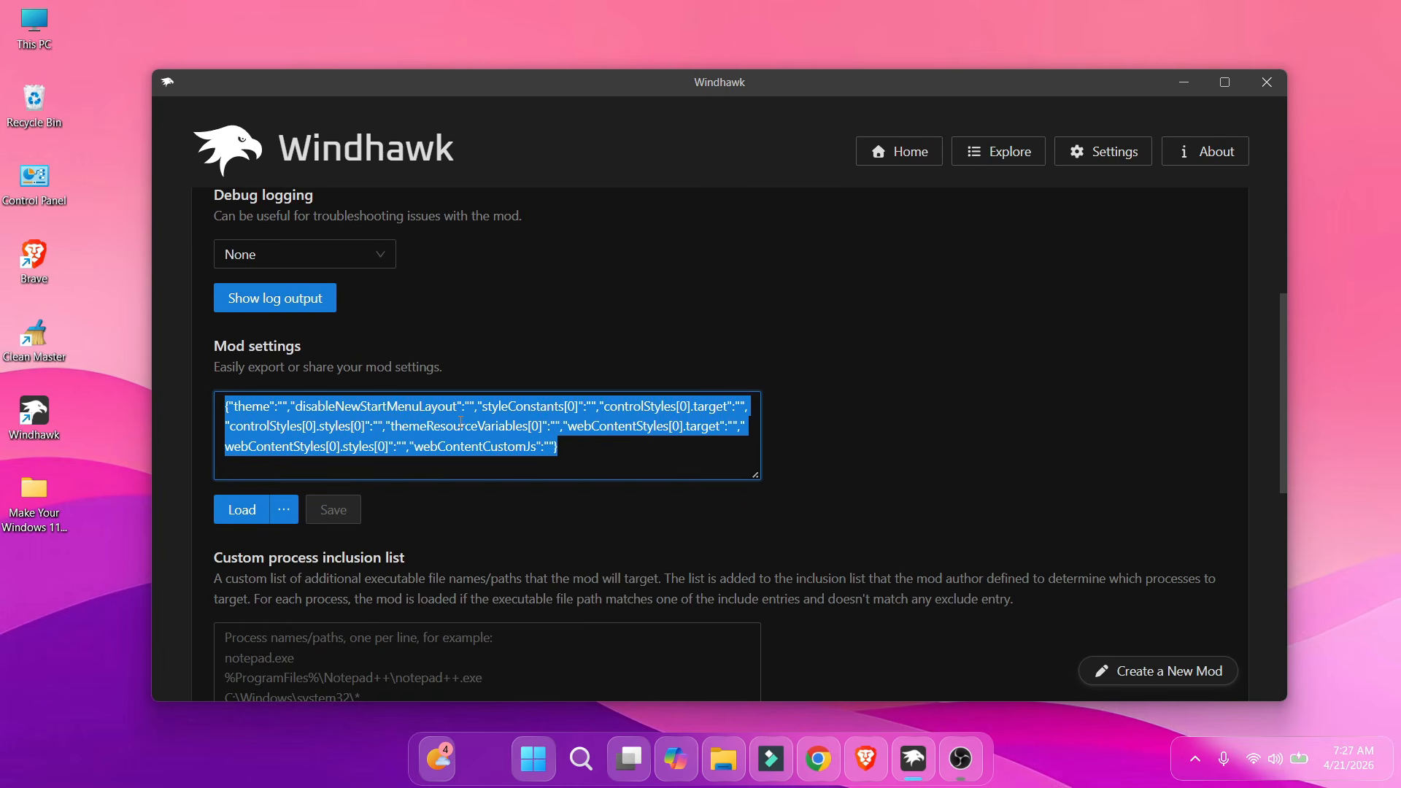
key(ctrl+v)
click(343, 524)
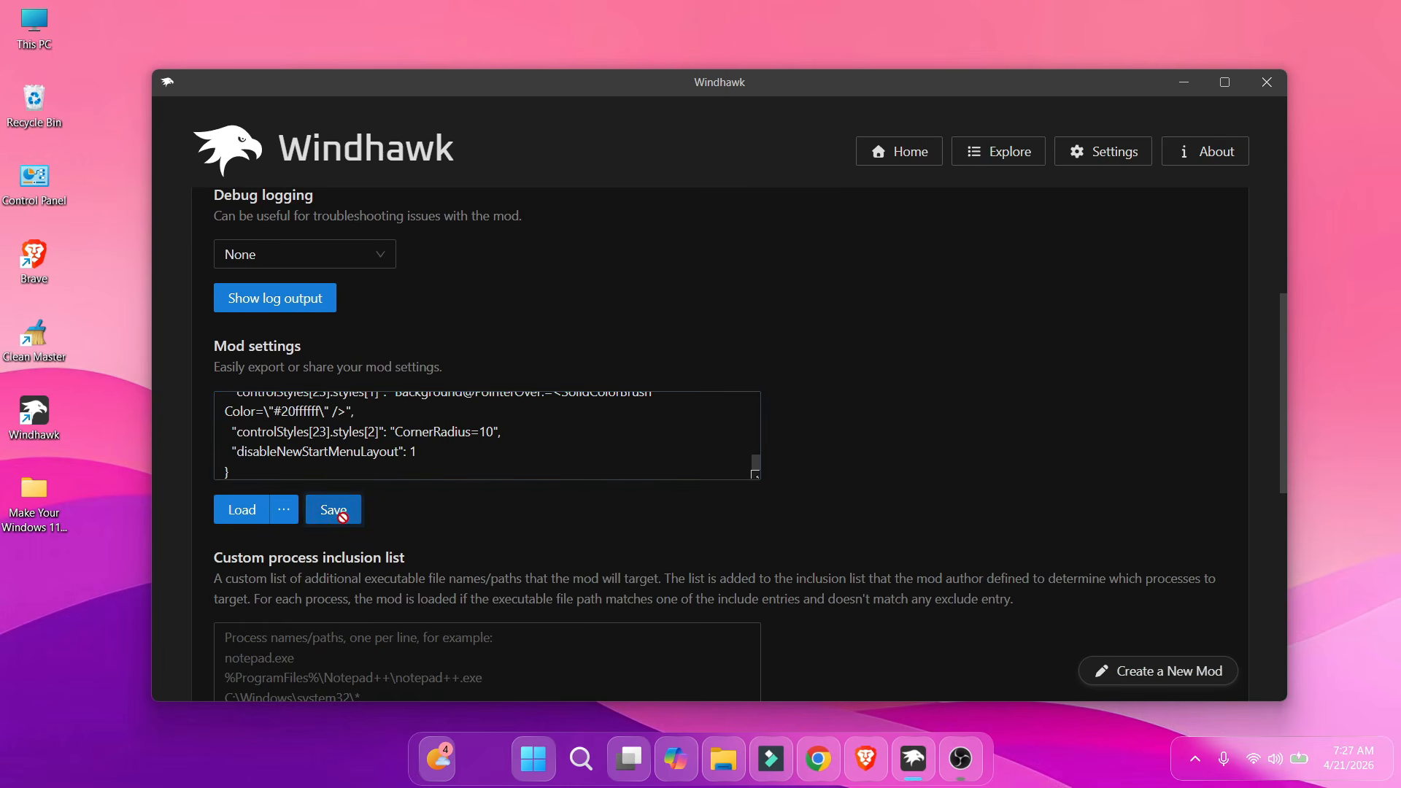
Close Windhawk and check the restyled Start menu on the desktop.
click(530, 761)
click(1136, 174)
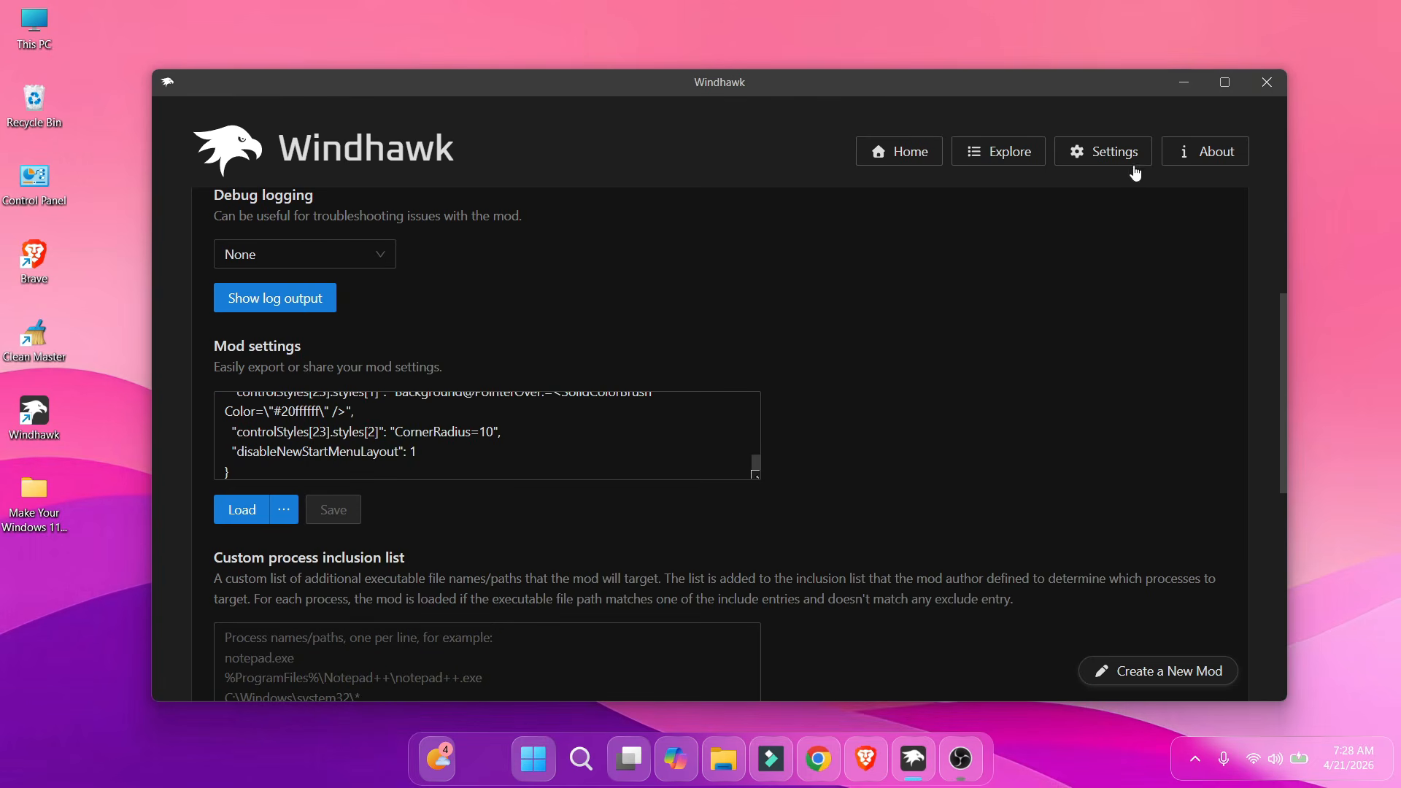
click(1266, 81)
click(556, 762)
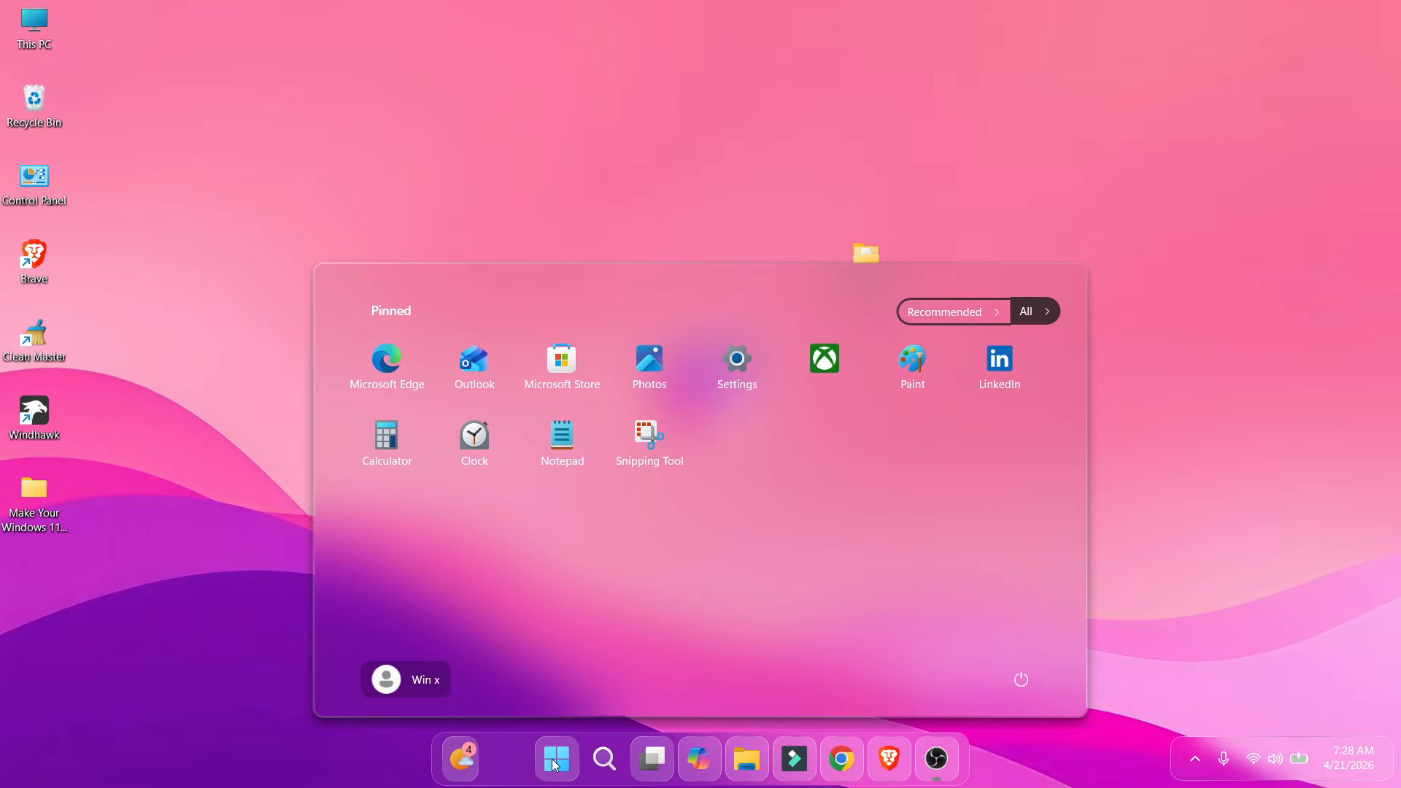
click(555, 764)
Open This PC and shift its window slightly to examine the glass effect over the wallpaper.
double_click(41, 24)
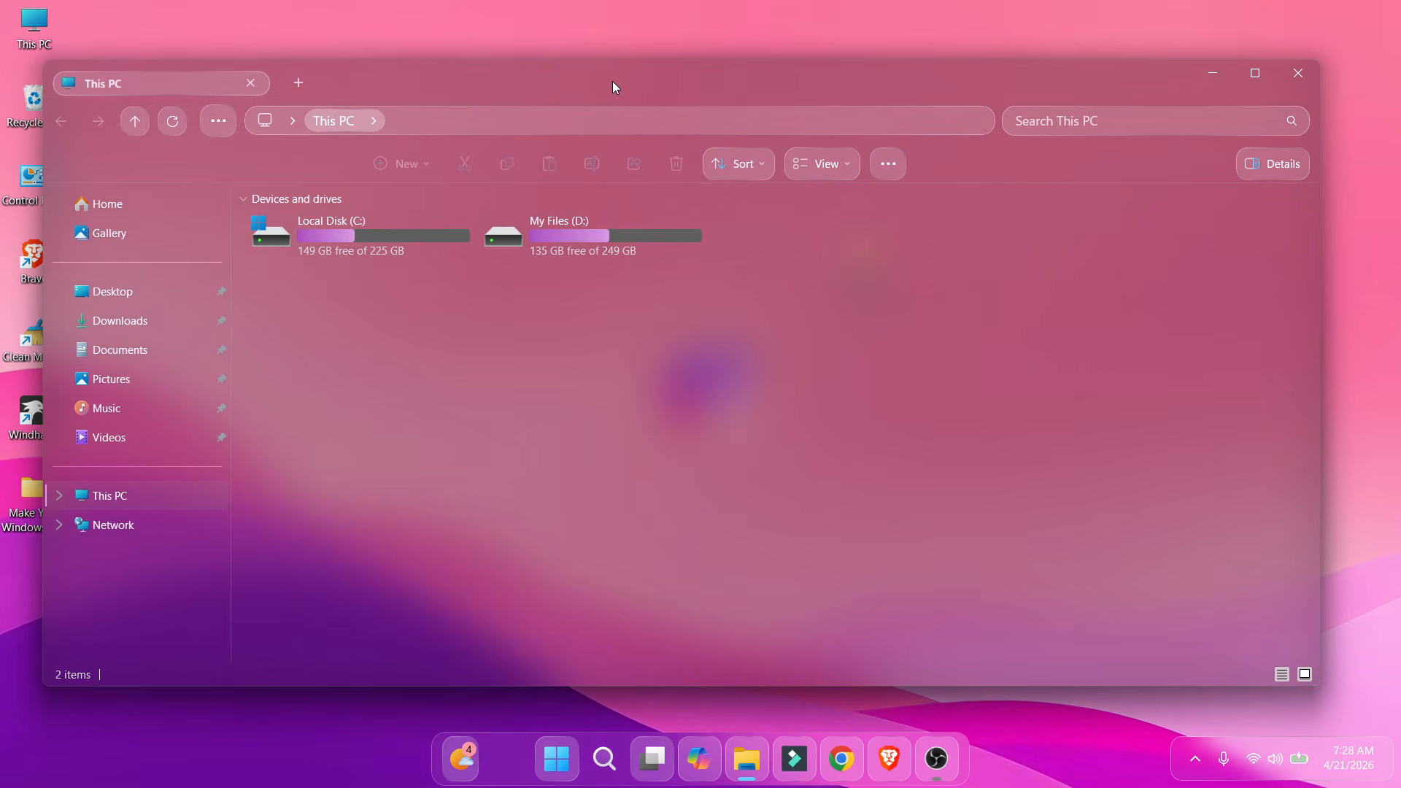
mouse_move(612, 85)
mouse_down()
mouse_move(632, 59)
mouse_move(606, 90)
mouse_up()
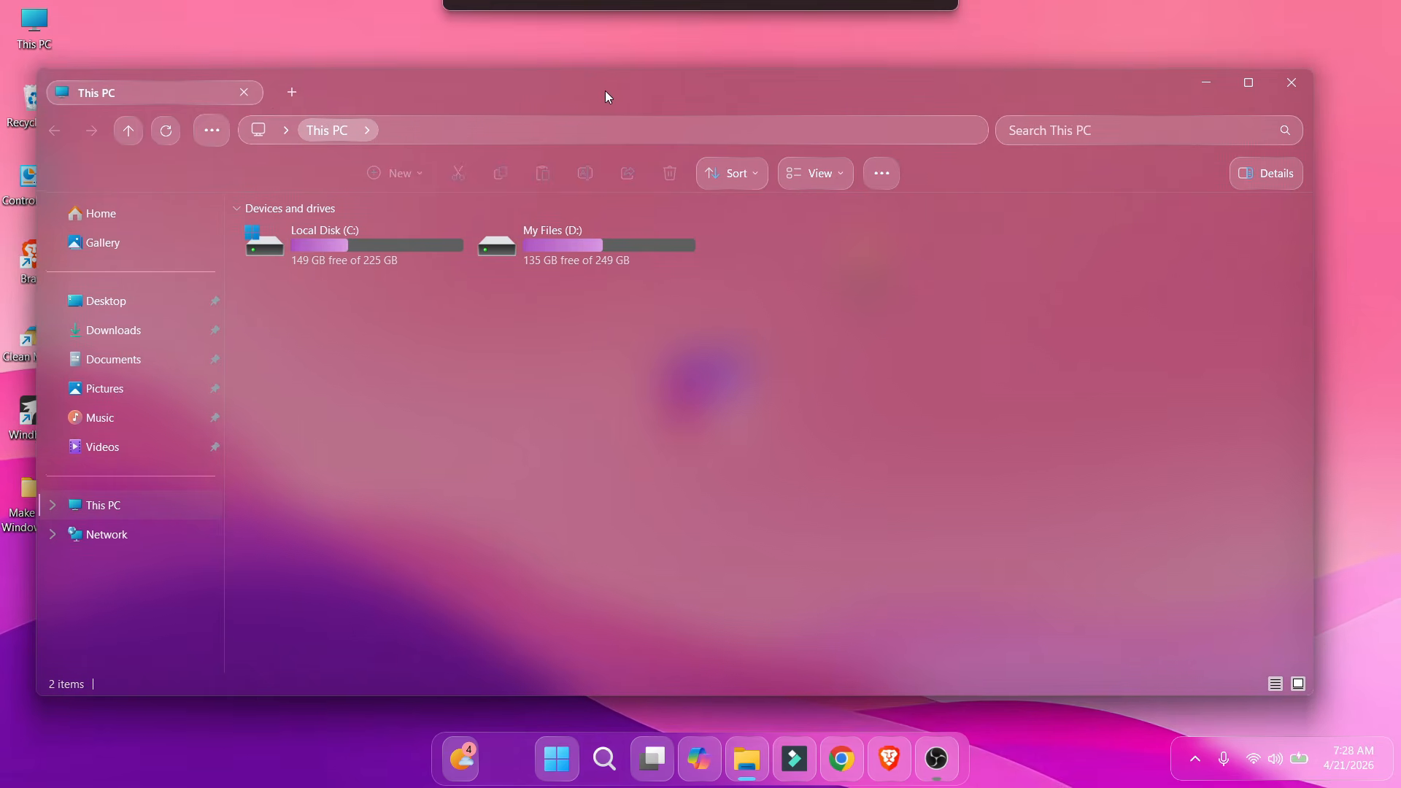